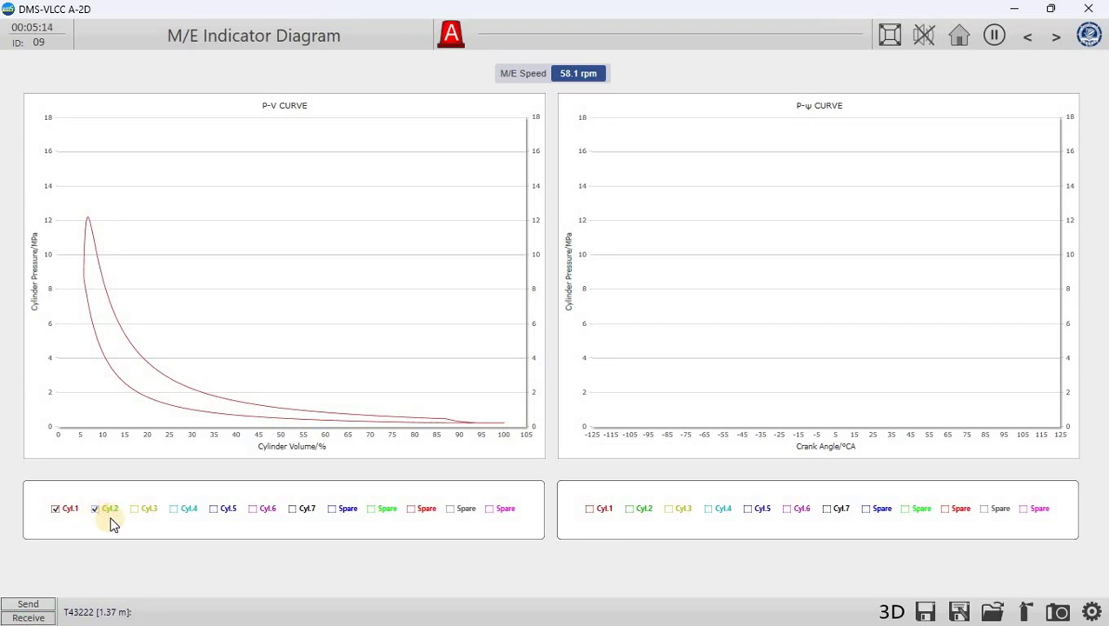
# Add the P-V curves of cylinders 2 and 3 and plot the P-ψ curve of cylinder 1 on the indicator diagram.
pyautogui.click(95, 510)
pyautogui.click(135, 509)
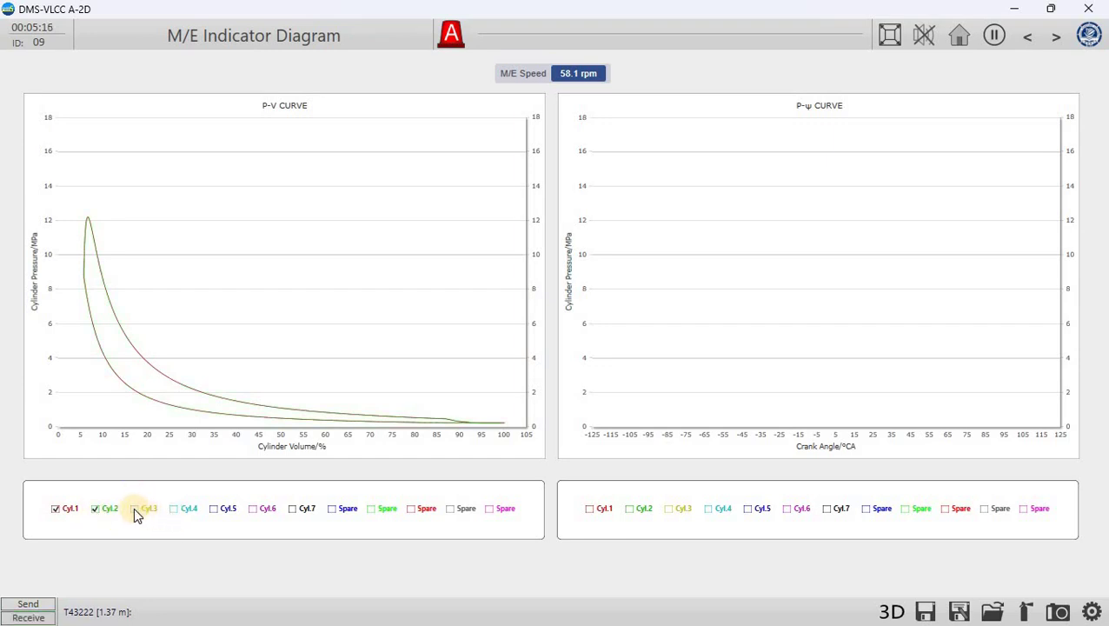
pyautogui.click(595, 513)
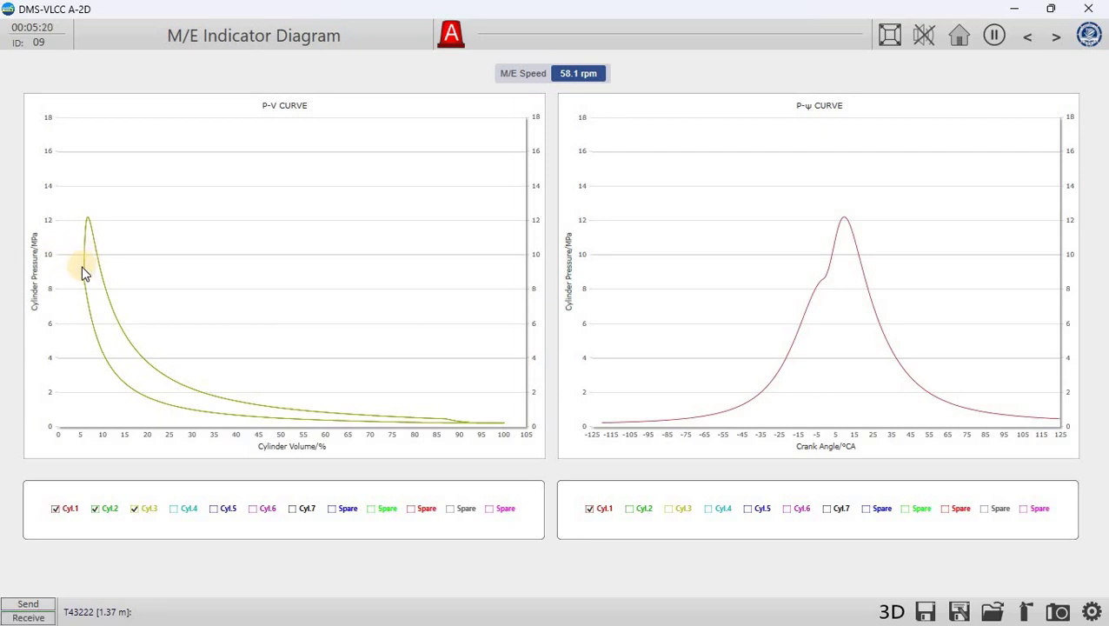
pyautogui.moveTo(91, 236)
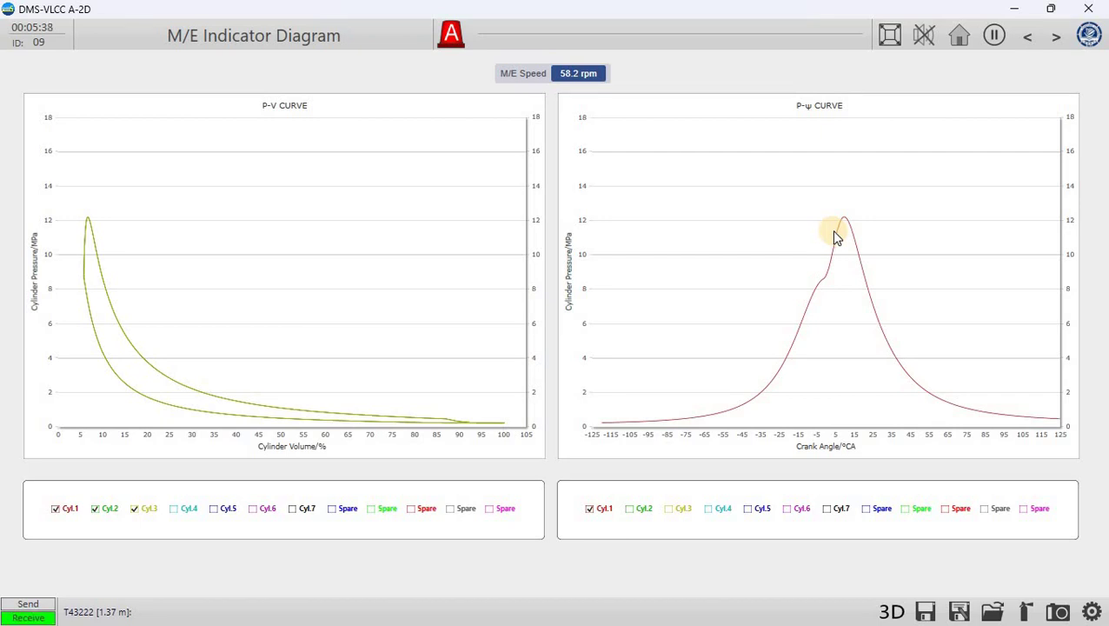
# View ECC Panel 4 in the Engine Control Console group and return to the mimic directory.
pyautogui.click(960, 38)
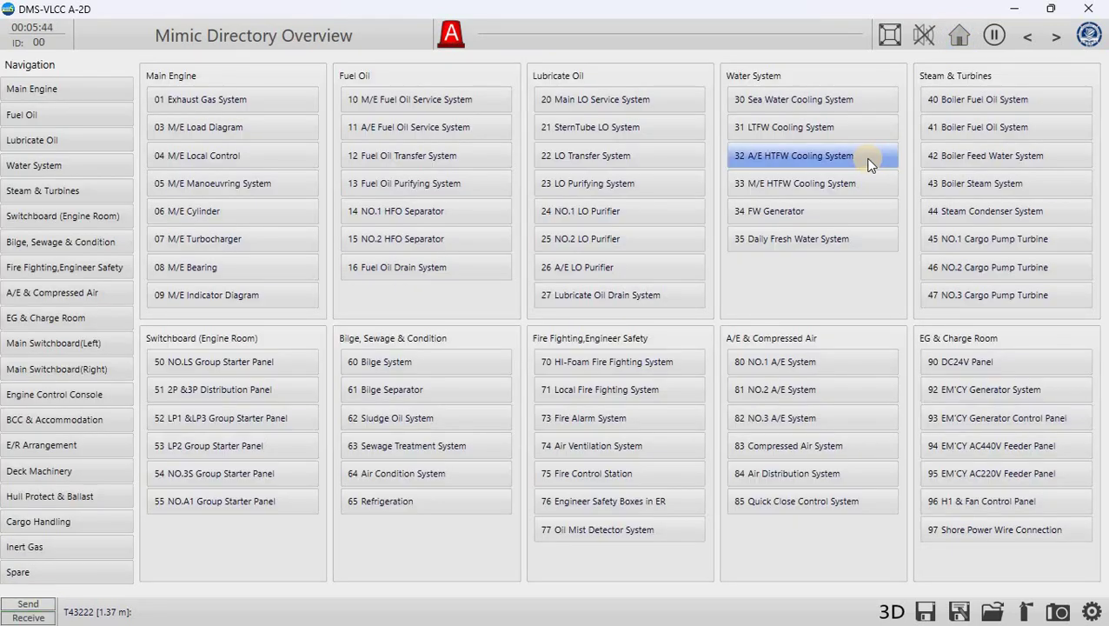
pyautogui.click(27, 498)
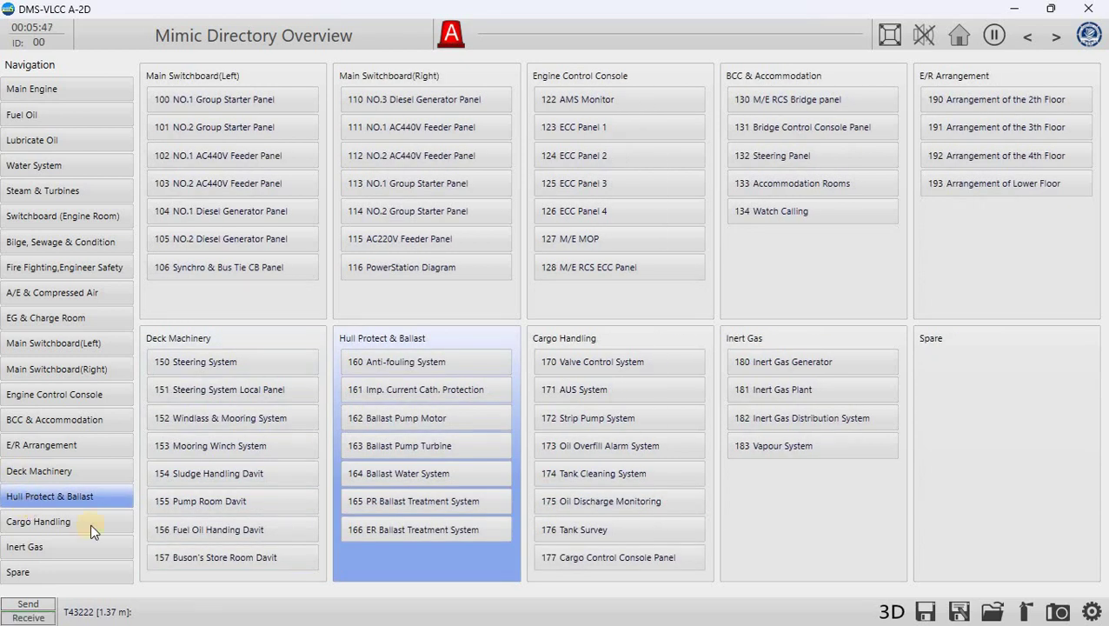
pyautogui.click(581, 225)
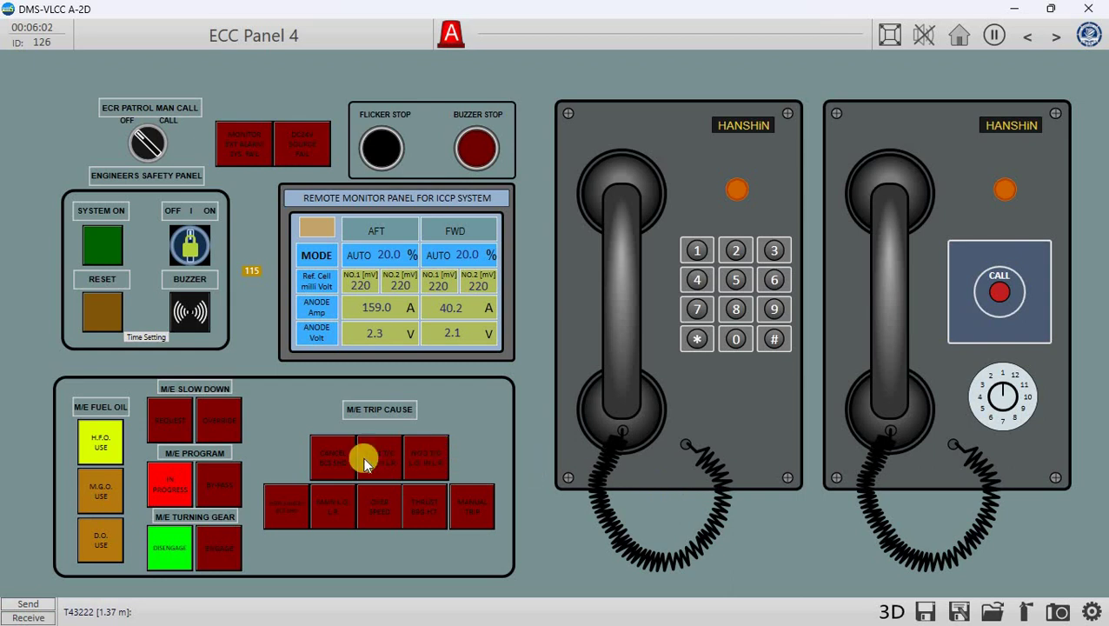
pyautogui.click(960, 36)
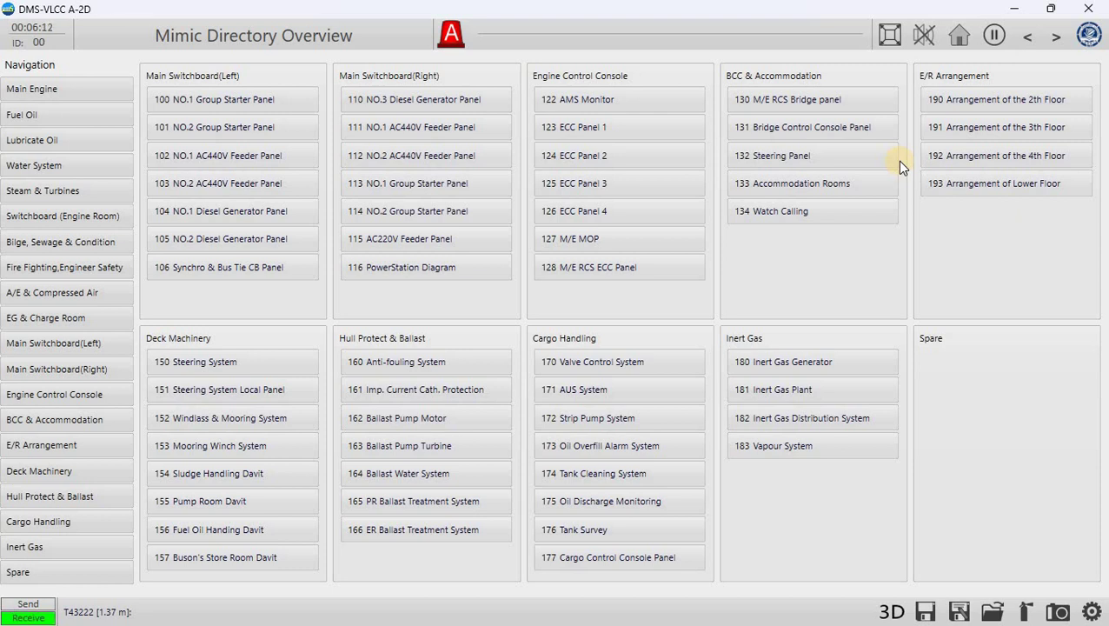
# Open the Bilge Separator mimic and switch the separator's power on and back off.
pyautogui.moveTo(38, 223)
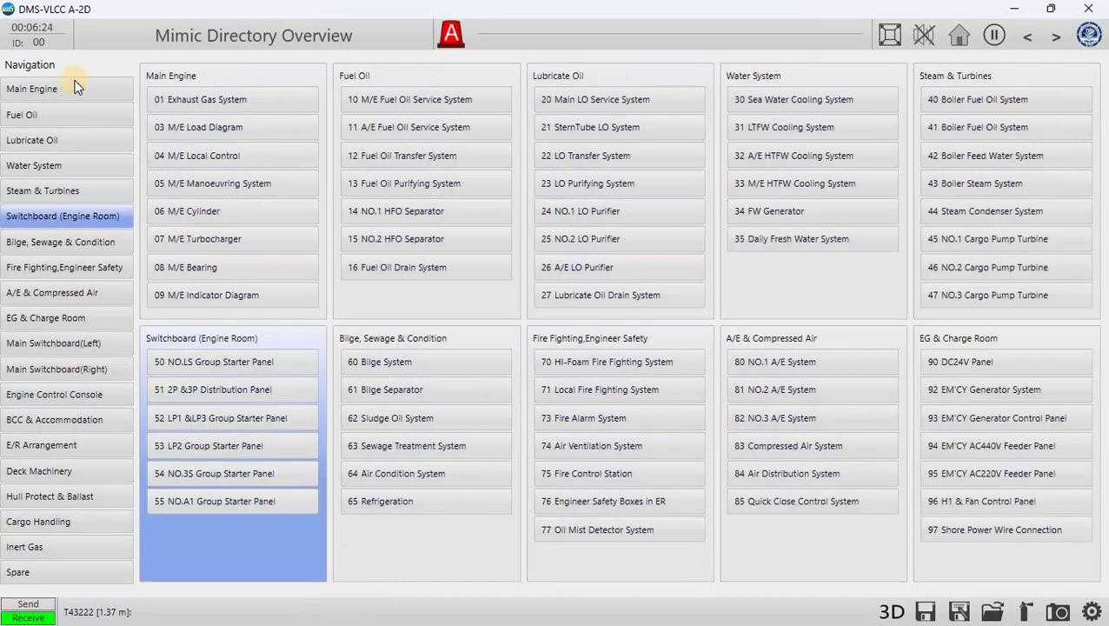
pyautogui.click(415, 392)
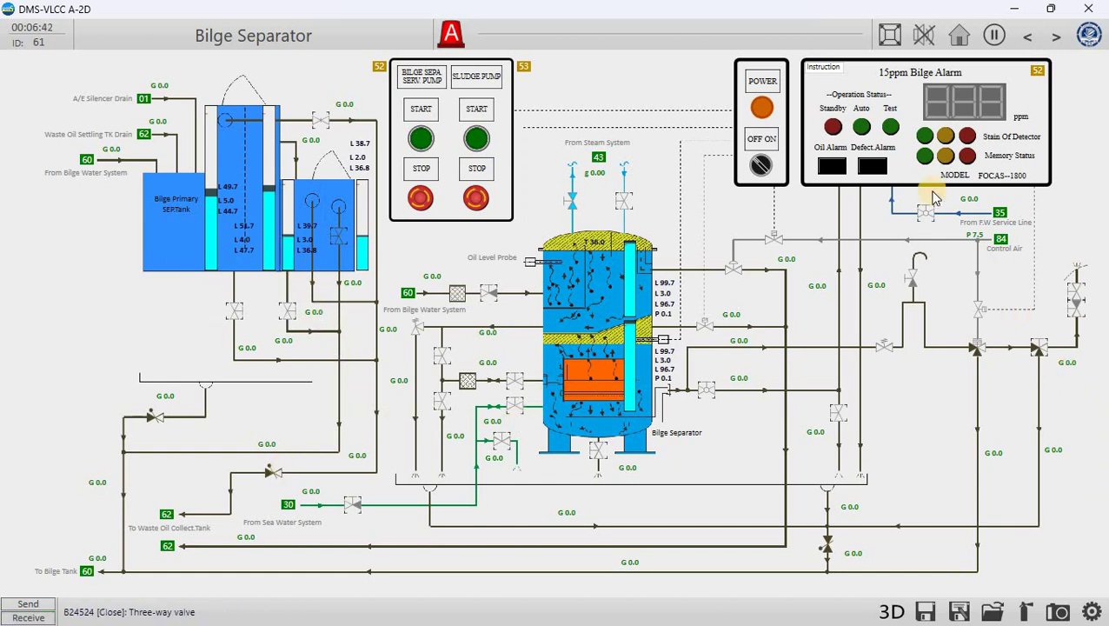
pyautogui.click(763, 166)
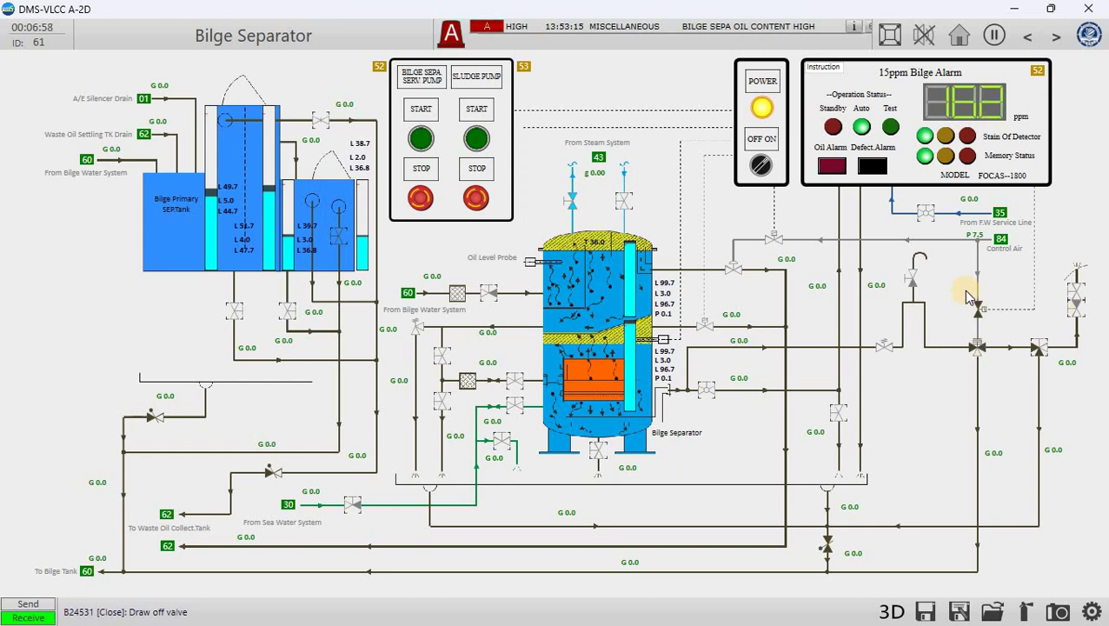
pyautogui.click(759, 166)
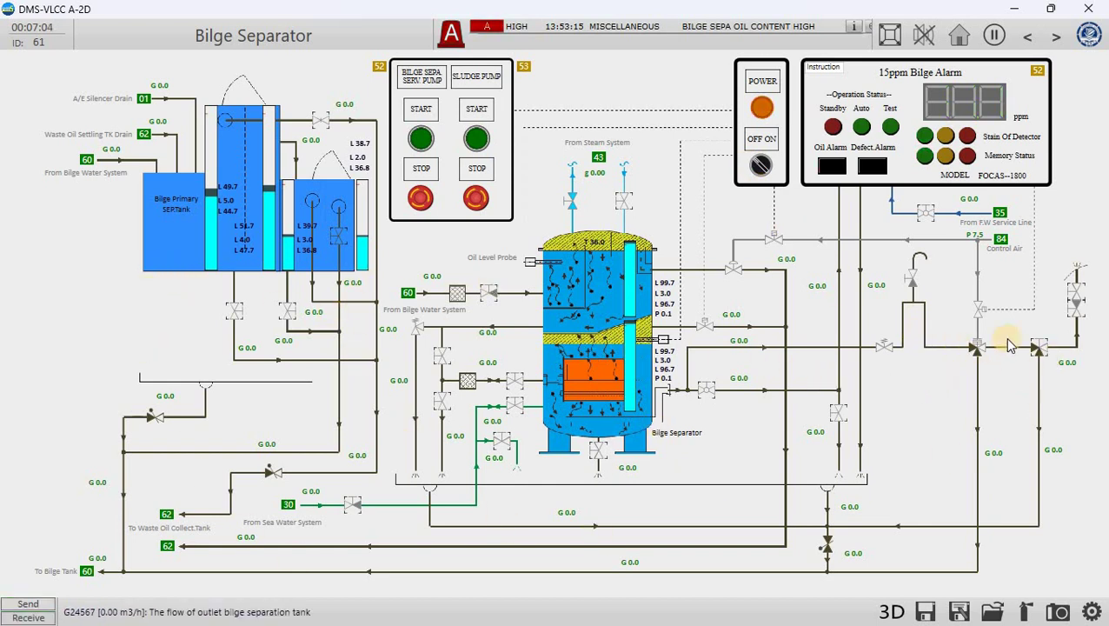
# Acknowledge all alarms in the Miscellaneous group of the alarm monitoring system and return to the mimic directory.
pyautogui.click(449, 39)
pyautogui.click(25, 395)
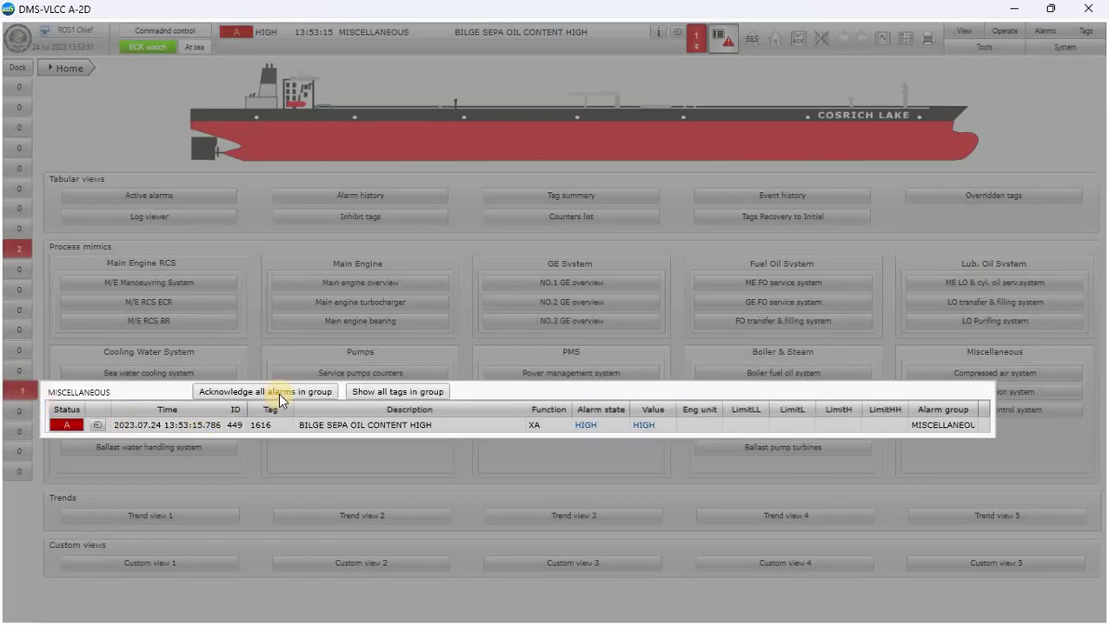
pyautogui.click(280, 396)
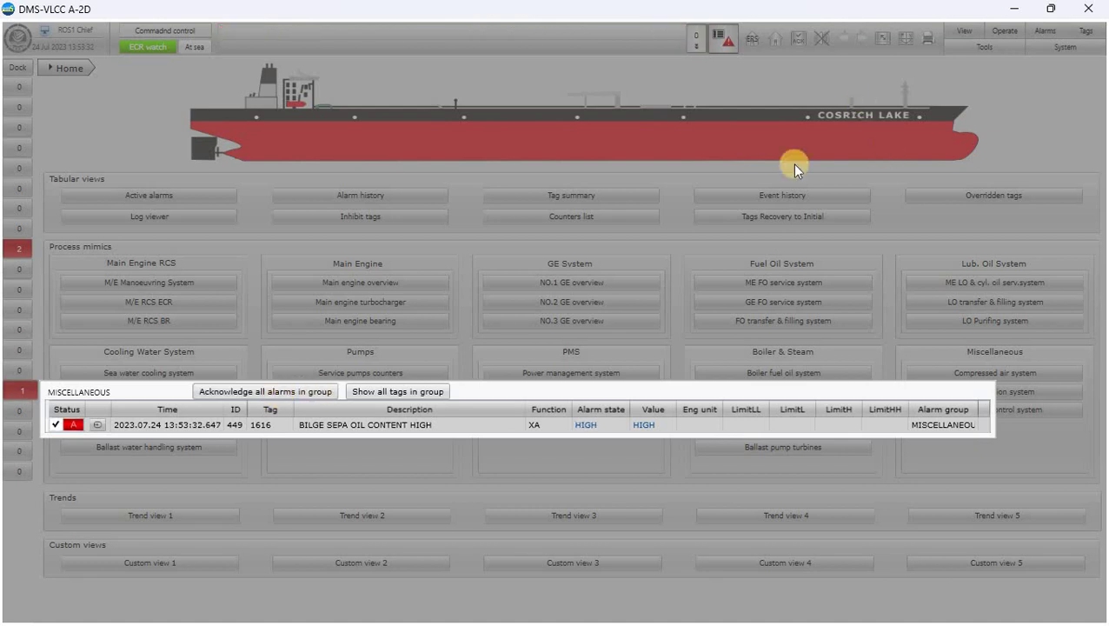
pyautogui.click(777, 41)
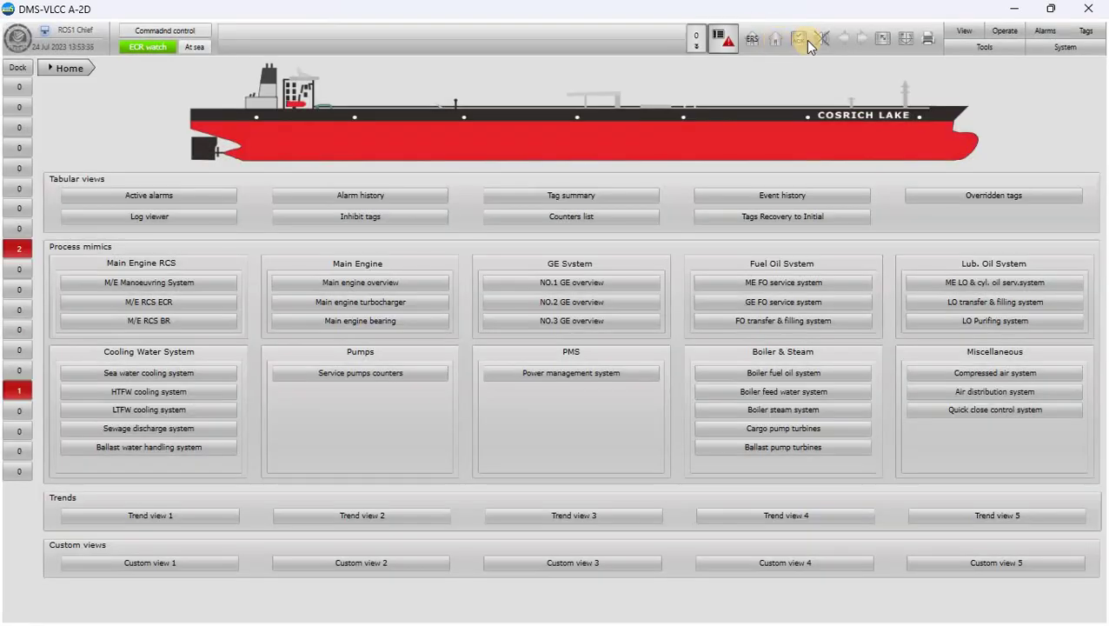
pyautogui.click(749, 39)
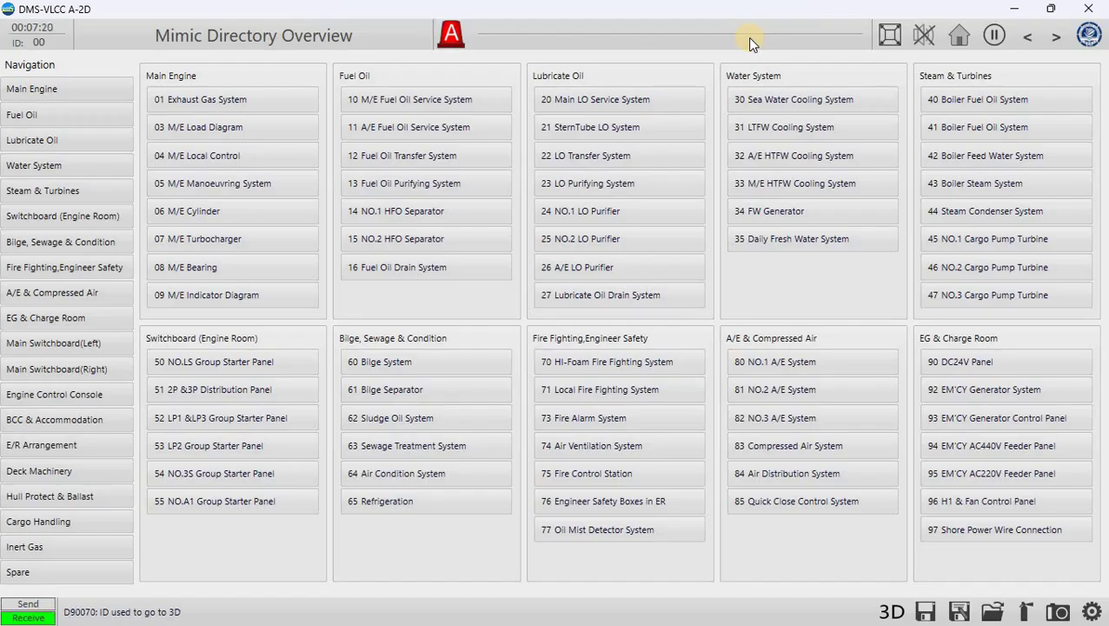
# View the Sludge Oil System mimic, and examine the provision room evaporators on the Refrigeration mimic.
pyautogui.click(366, 419)
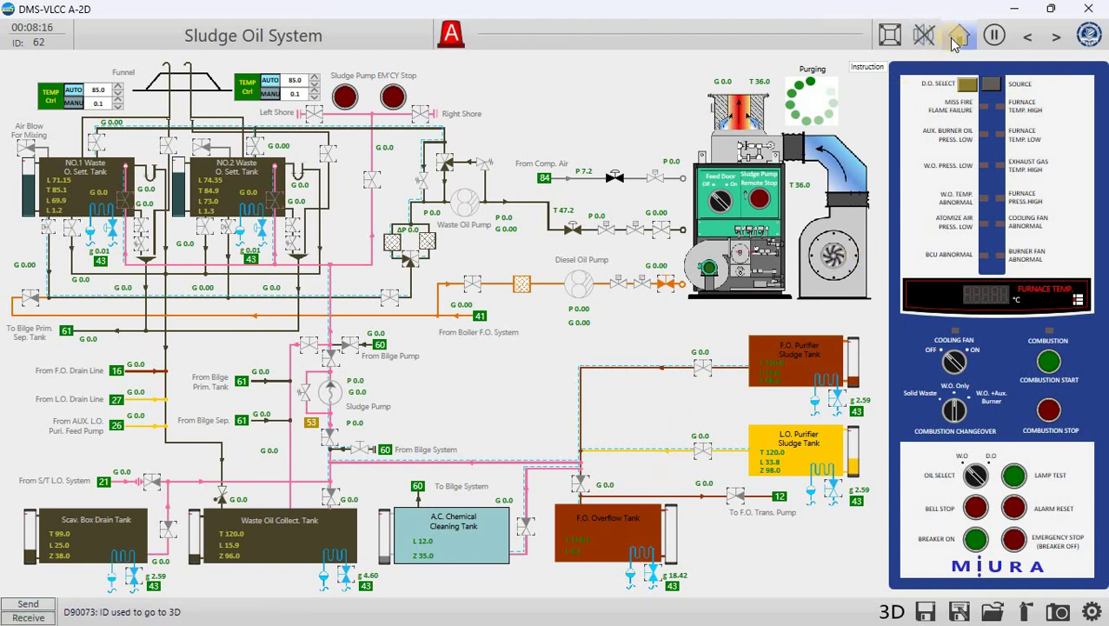
pyautogui.click(957, 39)
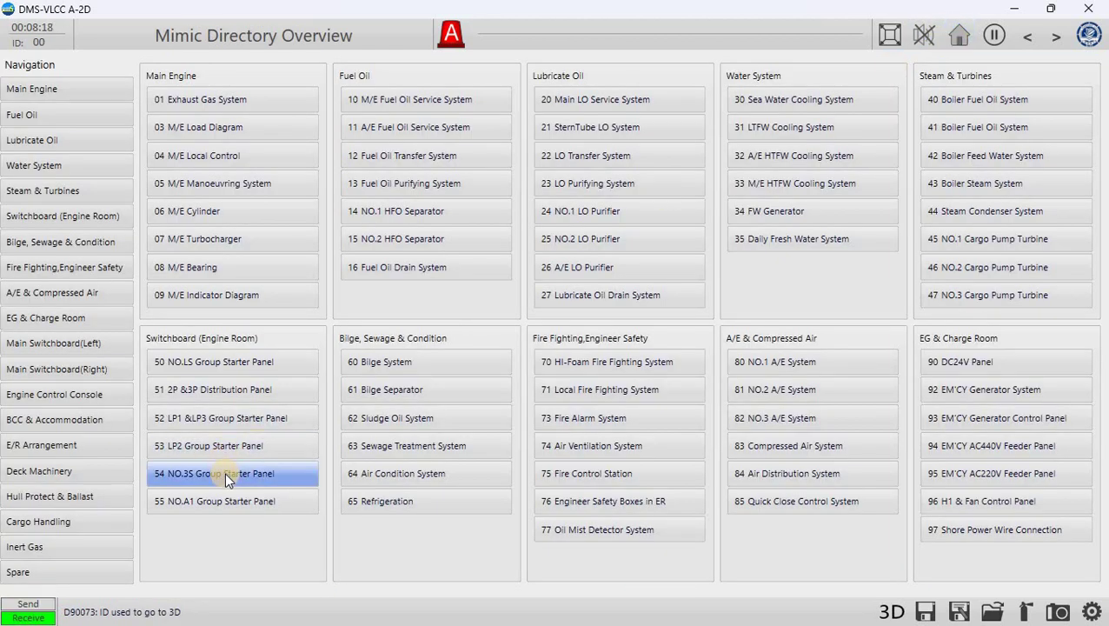
pyautogui.click(372, 504)
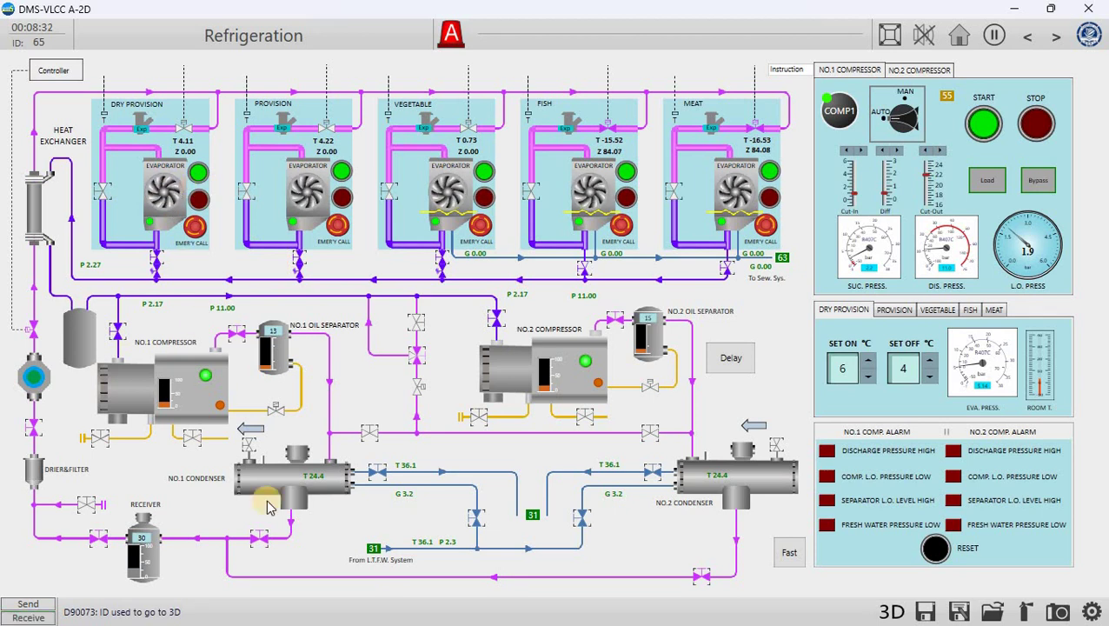
pyautogui.click(167, 183)
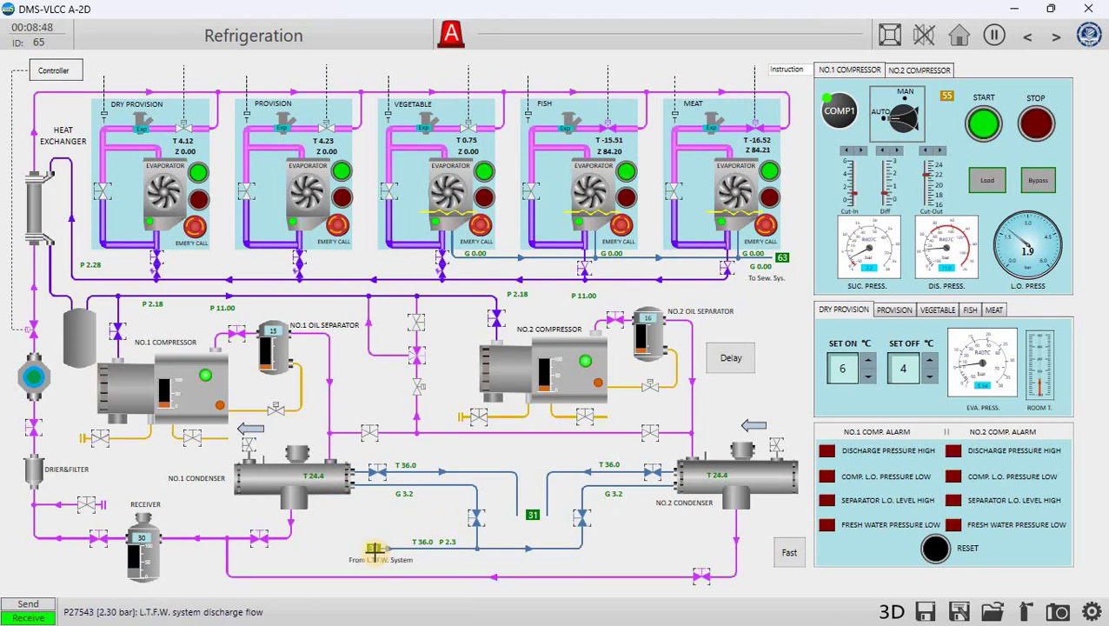
# Follow the refrigeration cooling water link to the LTFW Cooling System, and inspect the compressor gauges back on the Refrigeration mimic.
pyautogui.click(375, 555)
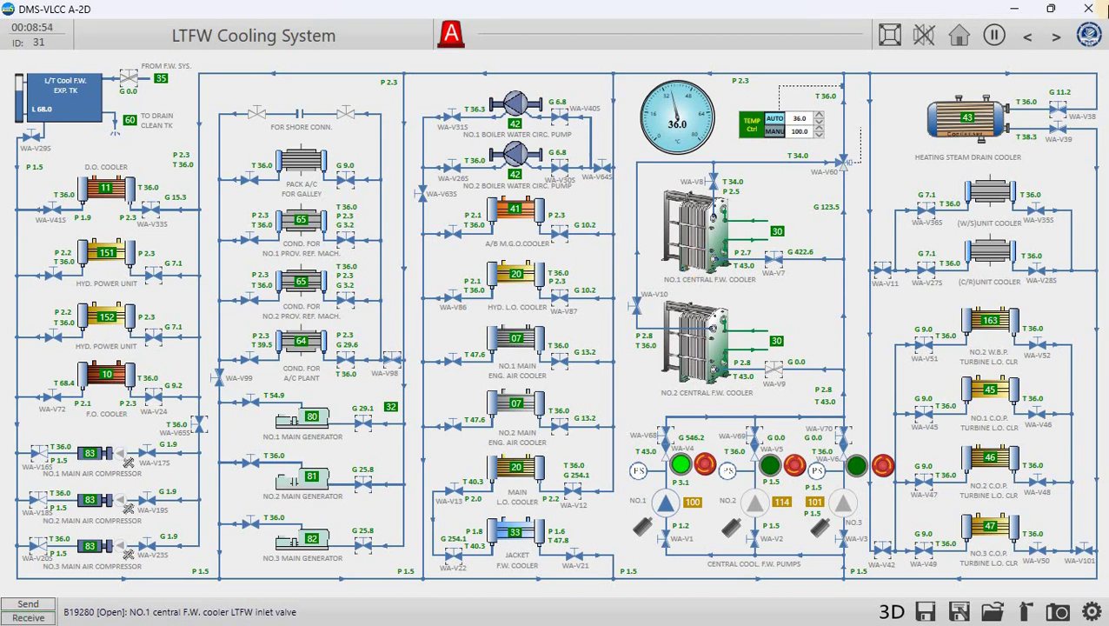
pyautogui.click(1024, 39)
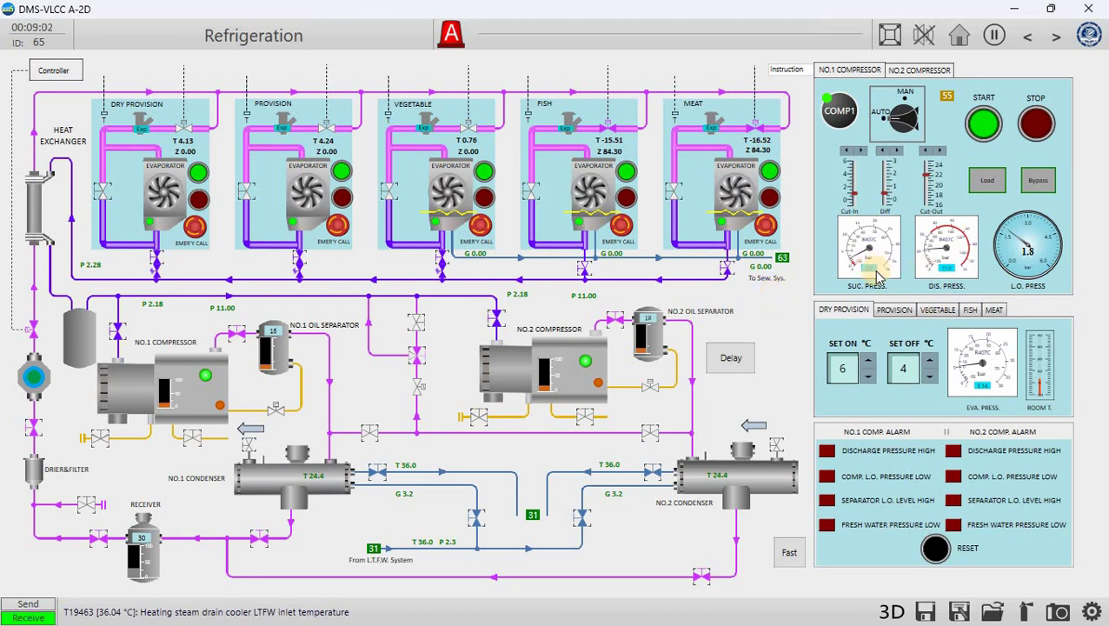
pyautogui.scroll(1, 878, 276)
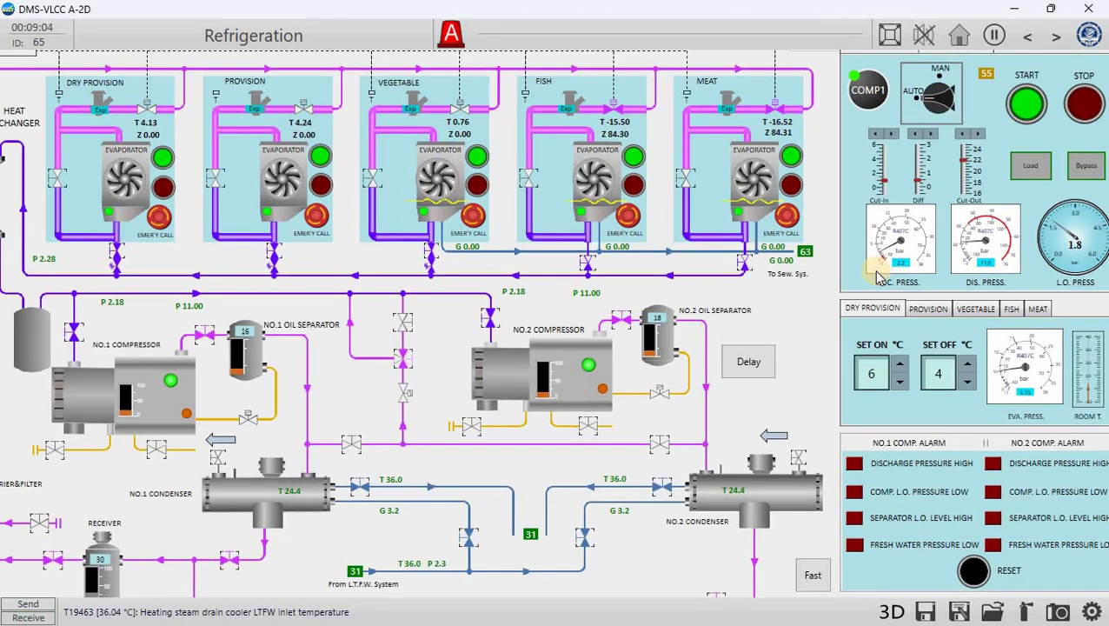
pyautogui.scroll(-1, 878, 277)
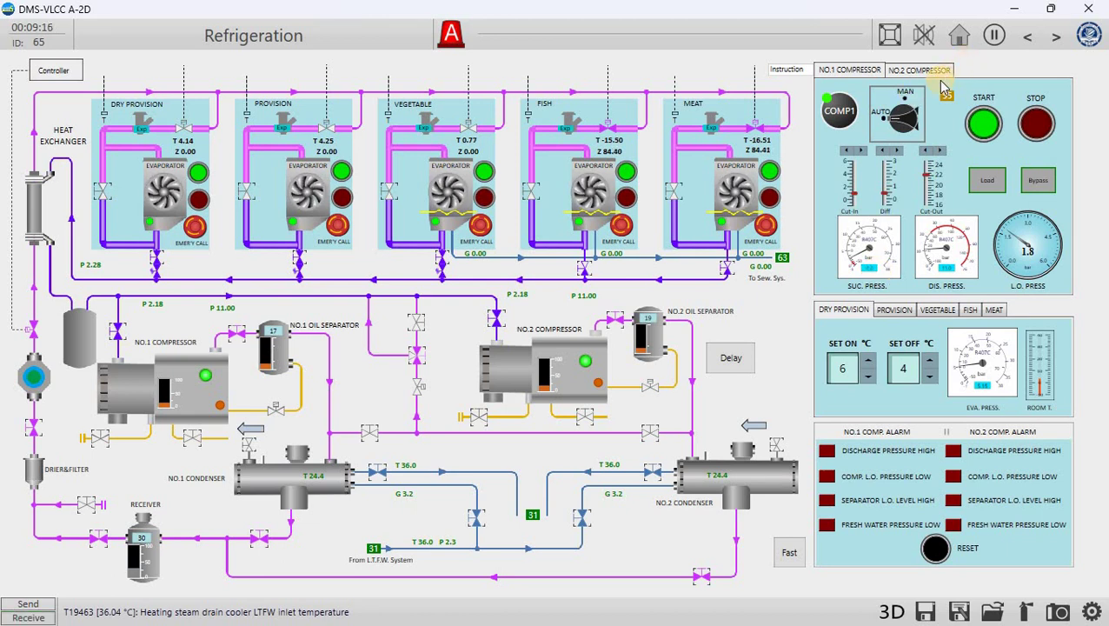
pyautogui.click(959, 35)
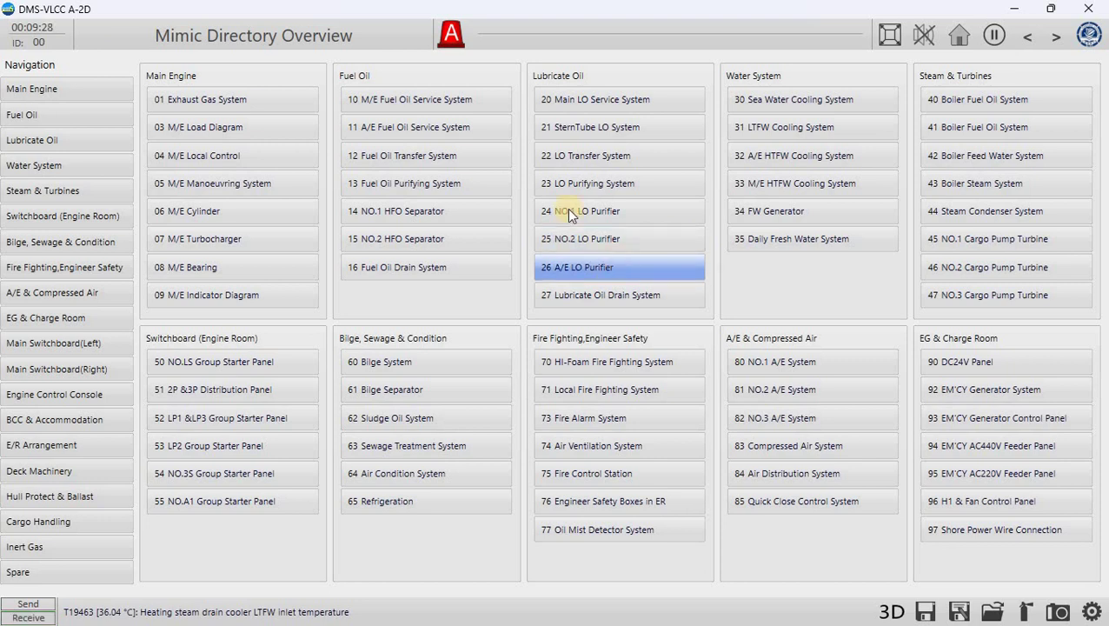
# View the M/E Turbocharger and M/E Bearing mimics, returning to the mimic directory after each.
pyautogui.click(202, 245)
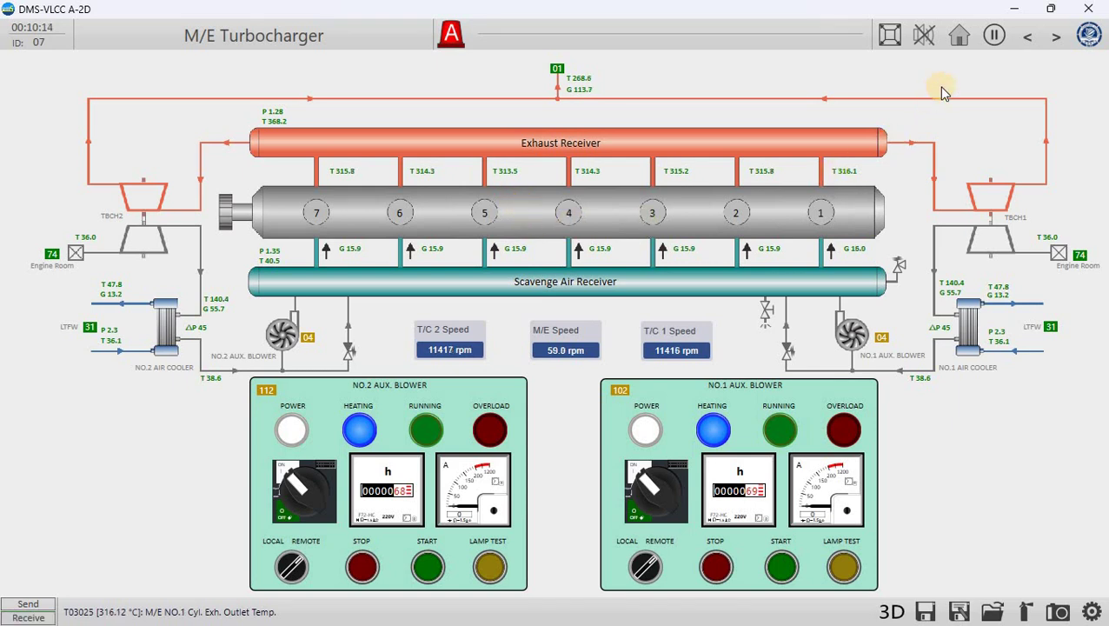
pyautogui.click(960, 37)
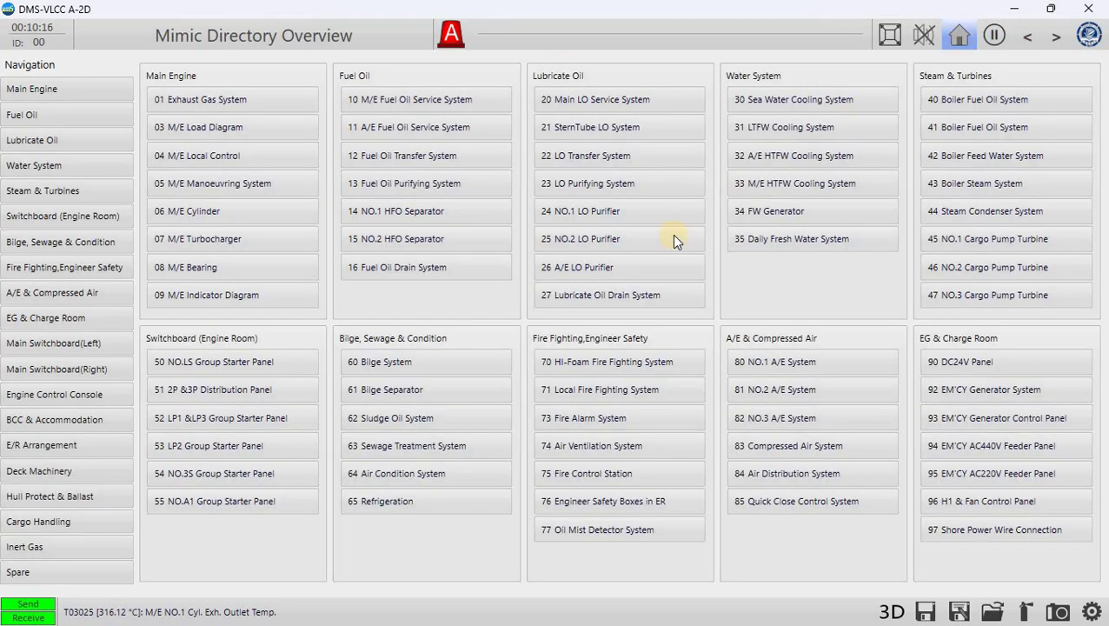
pyautogui.click(208, 271)
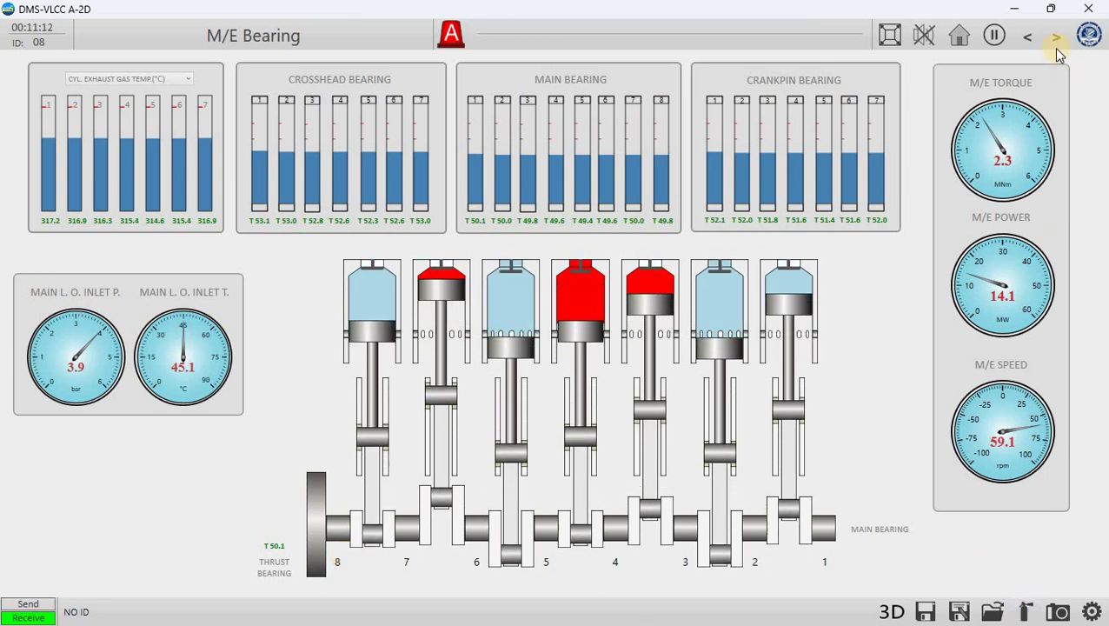
pyautogui.click(960, 35)
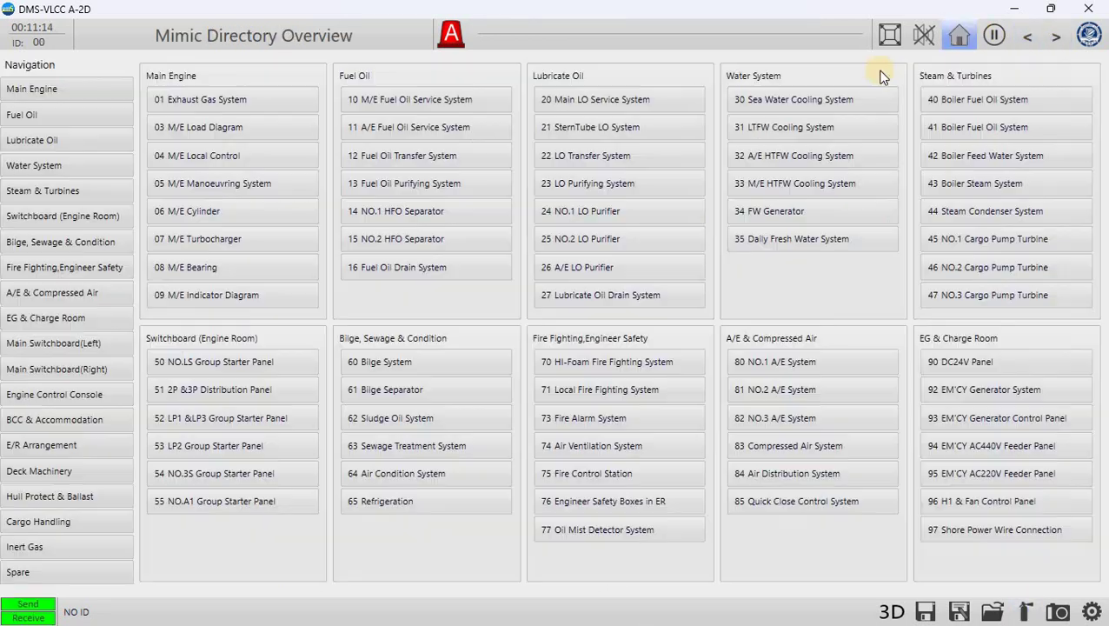
# Open the M/E MOP mimic and view its access level dialog without changing the level.
pyautogui.click(51, 342)
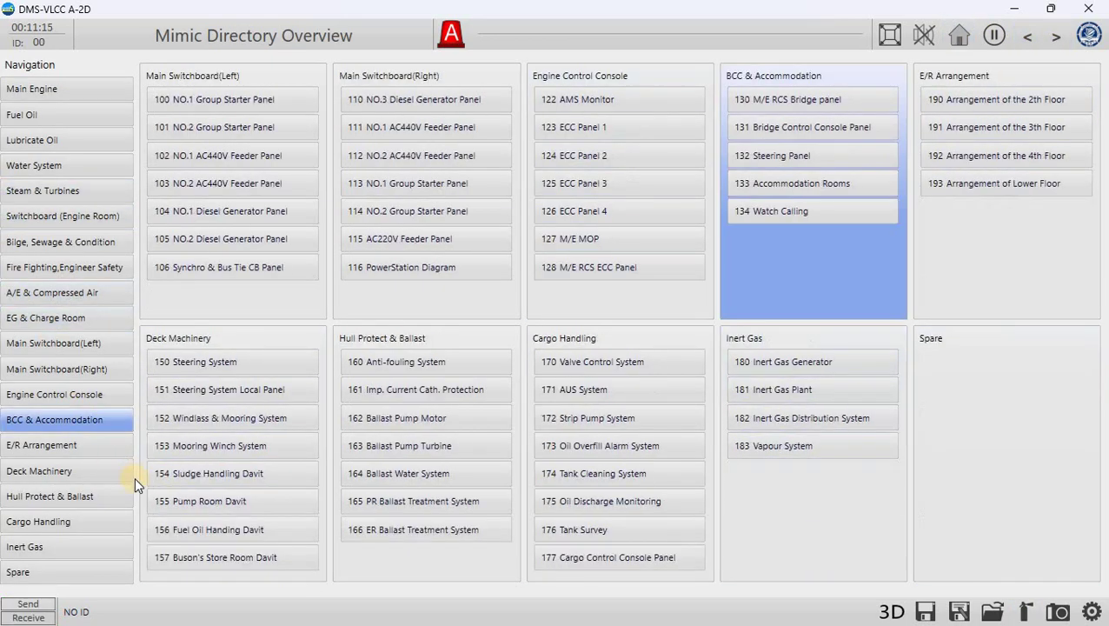
pyautogui.click(609, 241)
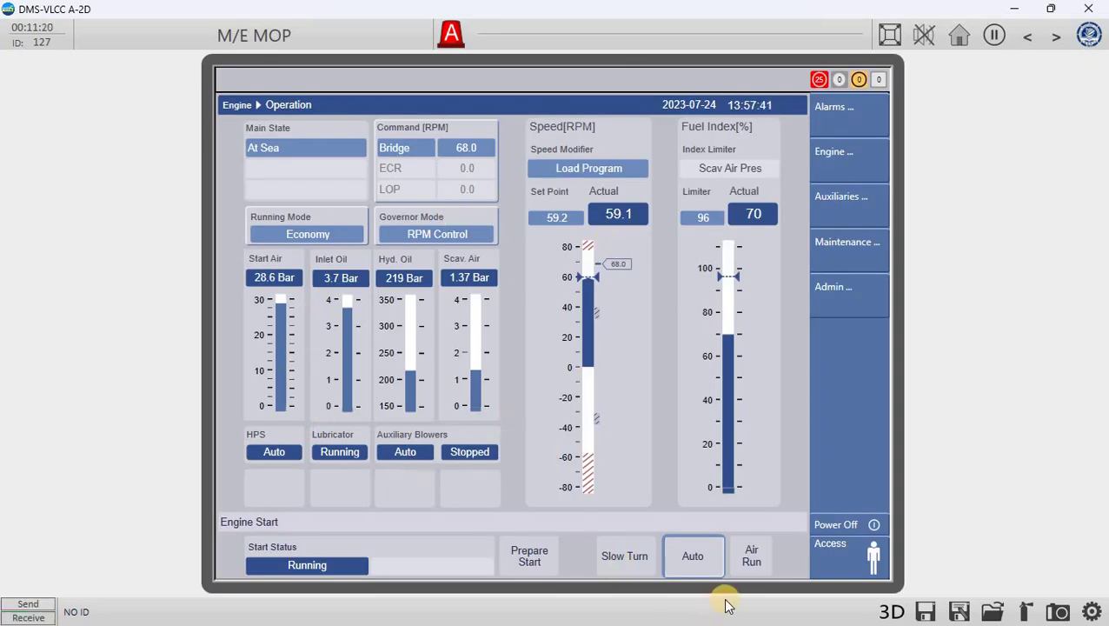
pyautogui.click(830, 553)
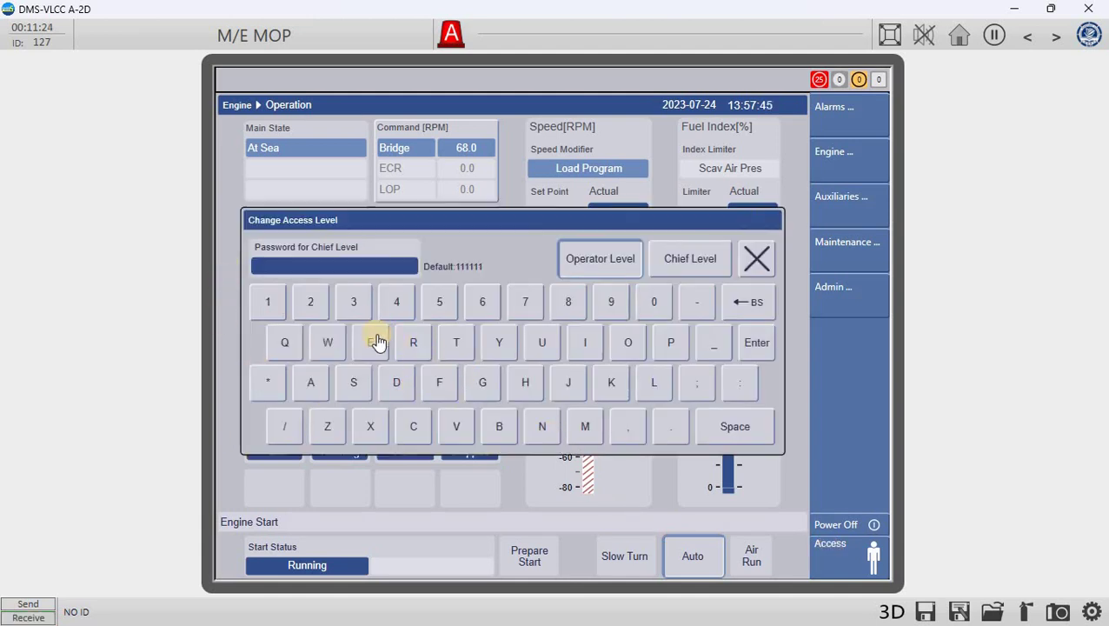
pyautogui.click(756, 259)
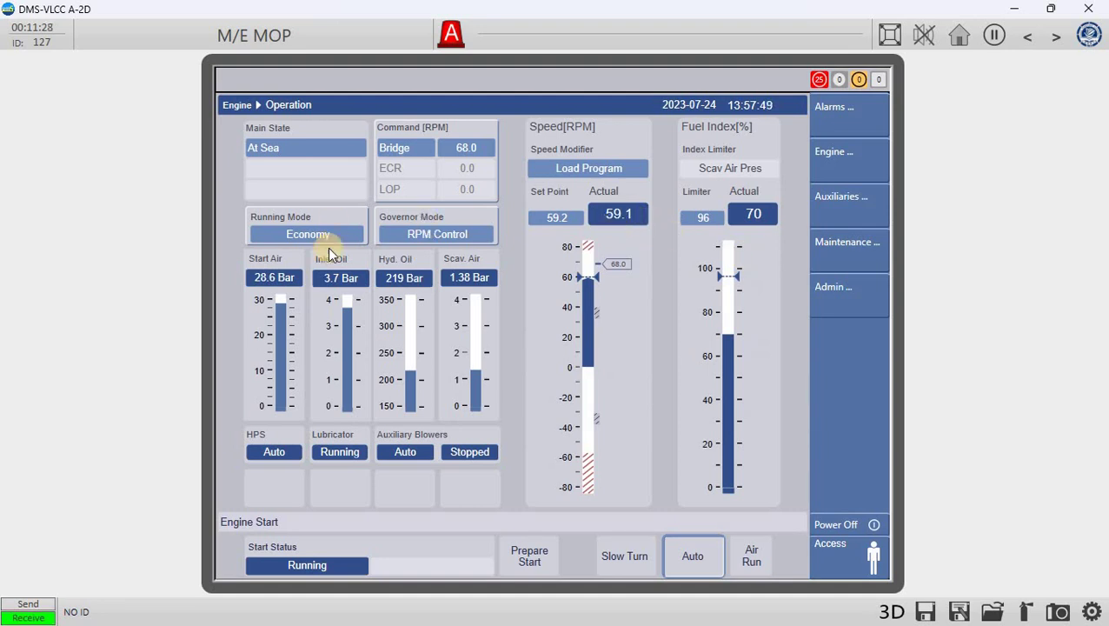
# Examine the engine's Status, Process Information and Process Adjustment pages on the MOP.
pyautogui.click(848, 150)
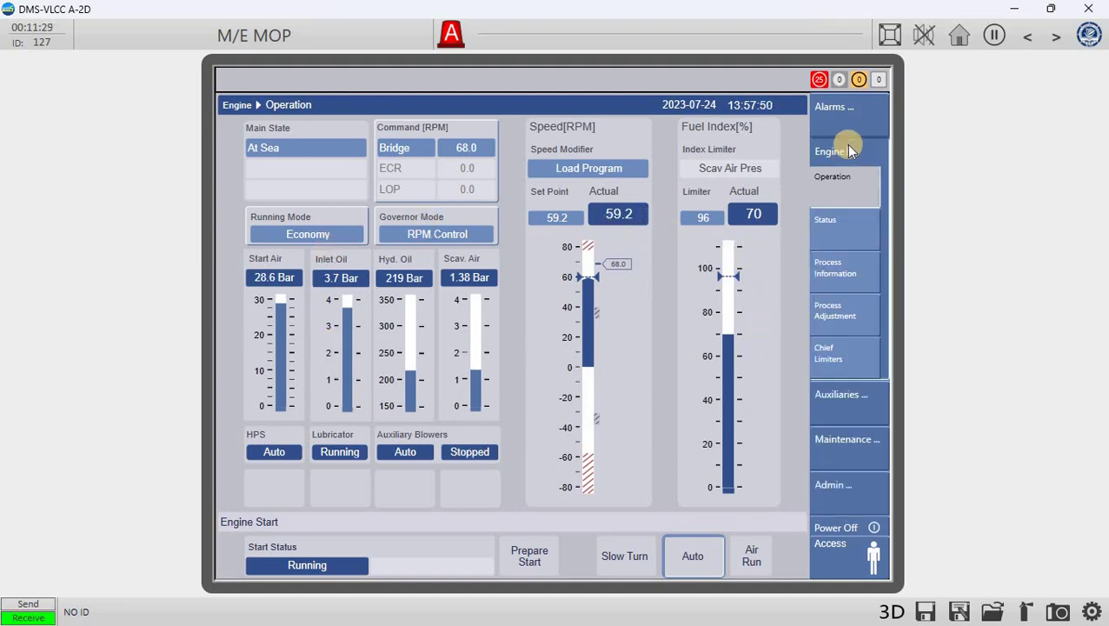
pyautogui.click(836, 228)
pyautogui.click(832, 280)
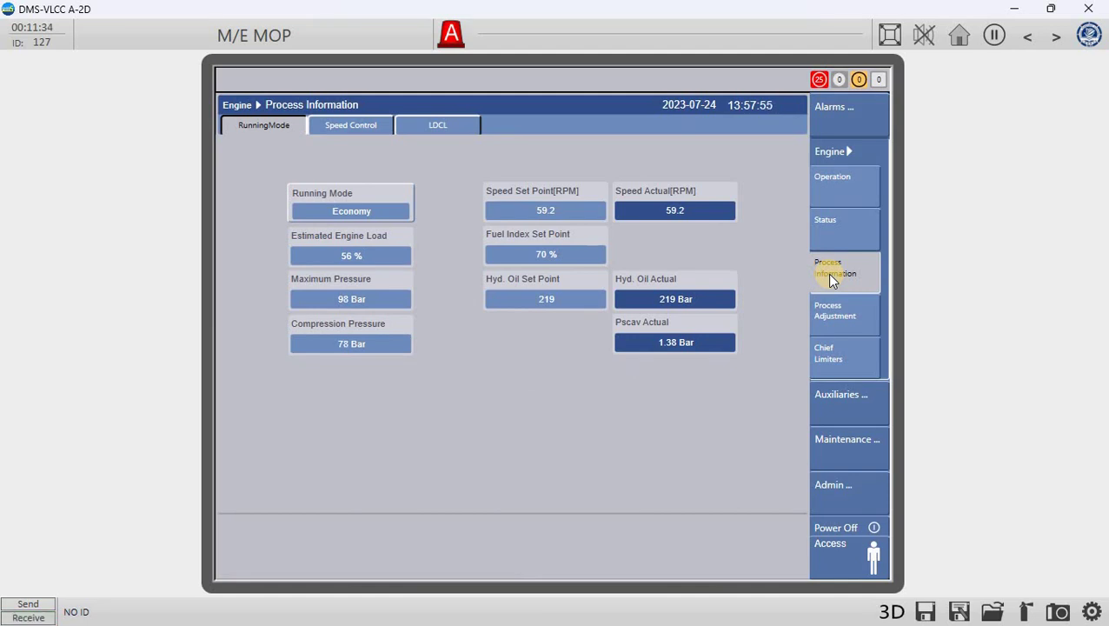
pyautogui.click(831, 313)
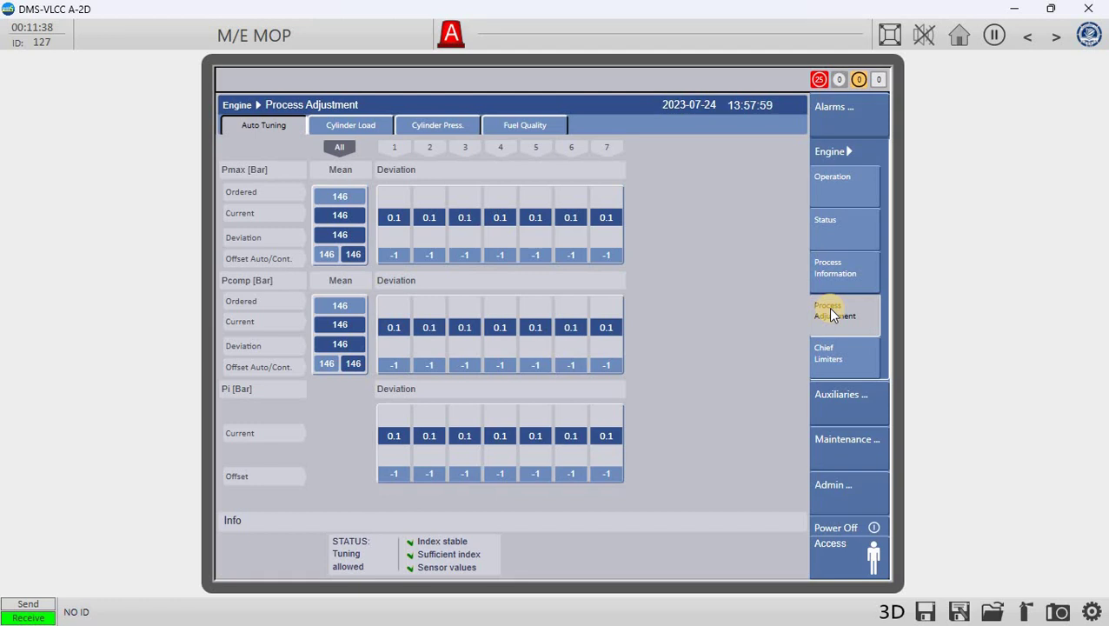
# Examine the Cylinder Press. adjustments and the list of Auxiliaries pages on the MOP.
pyautogui.click(423, 131)
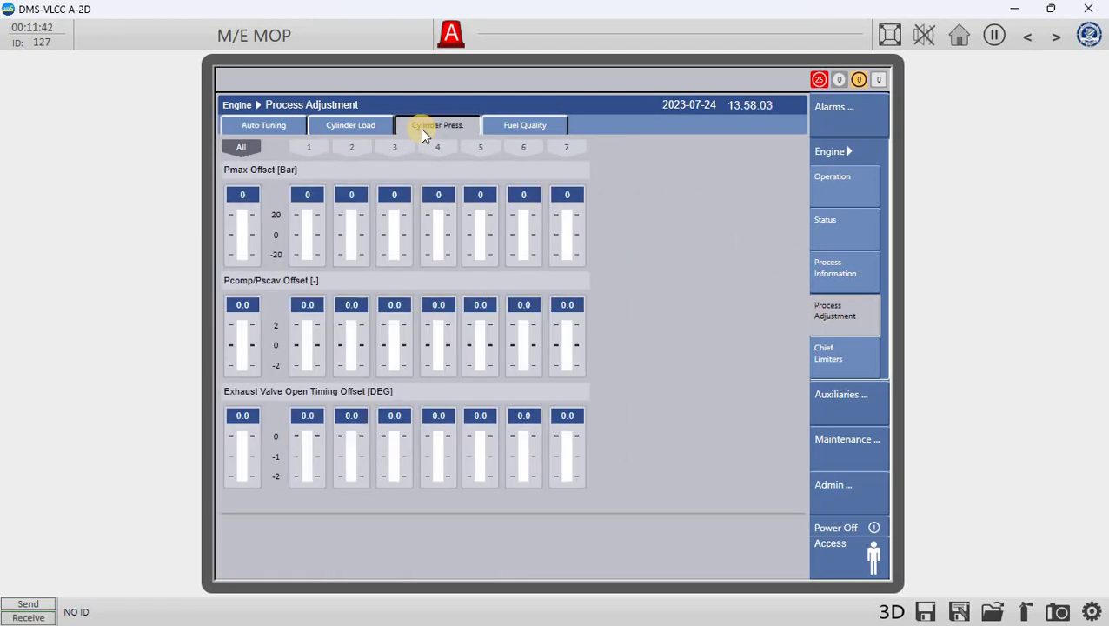
pyautogui.click(878, 407)
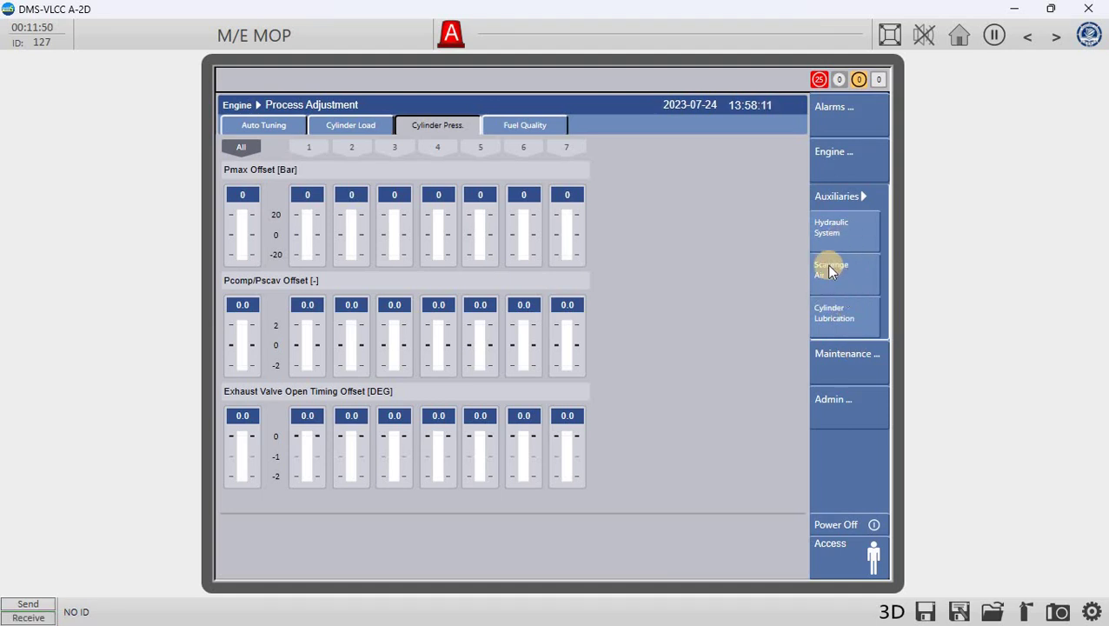
# Examine the MOP's maintenance function test for HCU cylinder 2, and return to the mimic directory.
pyautogui.click(823, 367)
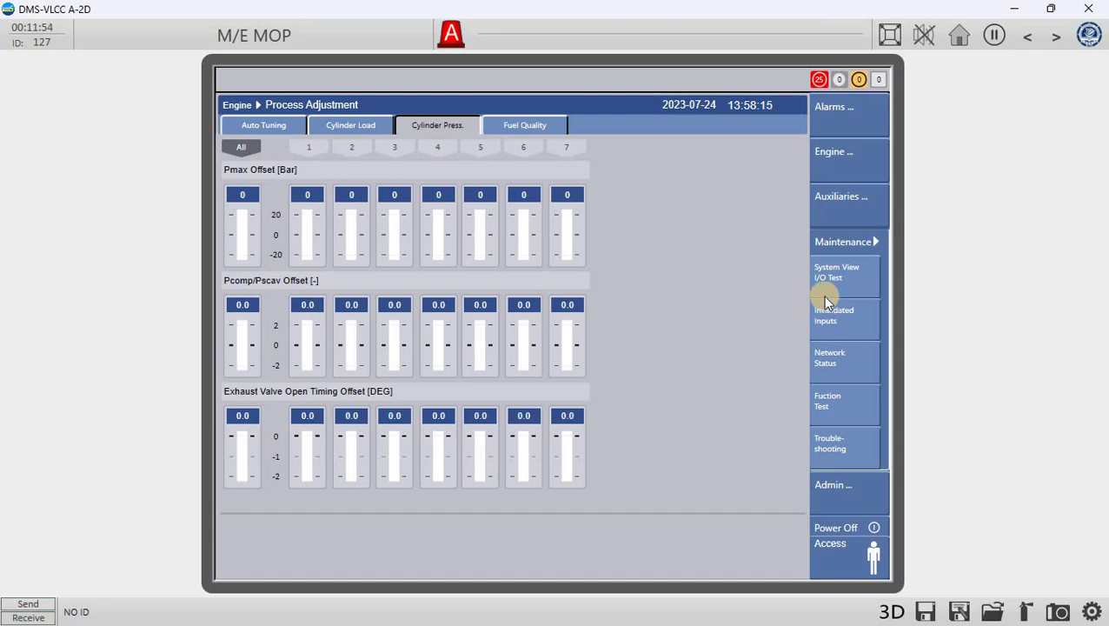
pyautogui.click(826, 365)
pyautogui.click(826, 409)
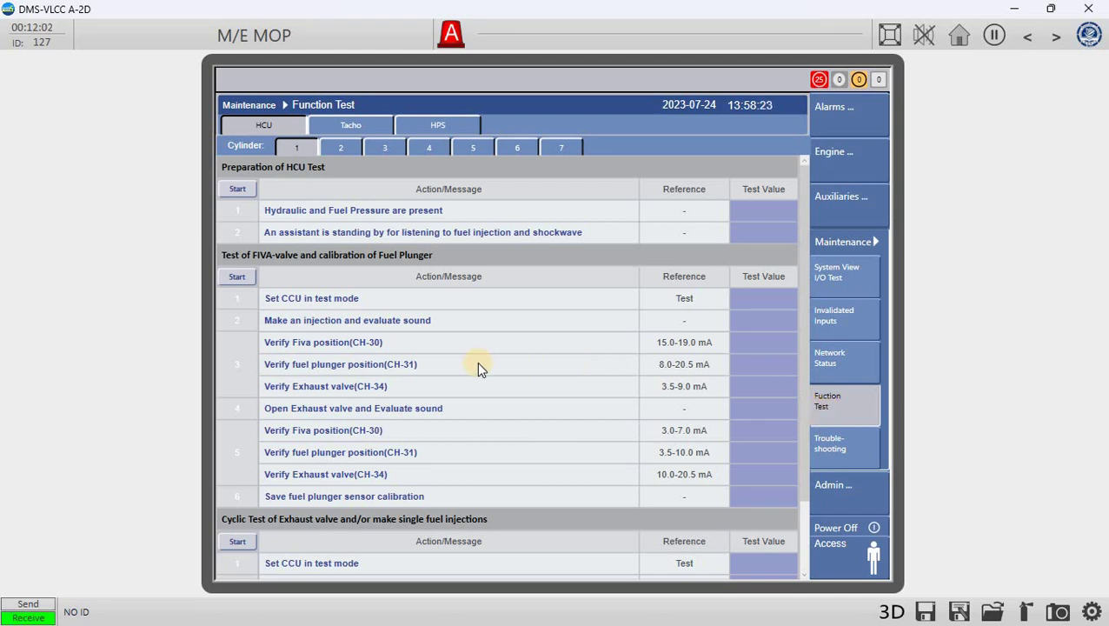
pyautogui.click(343, 150)
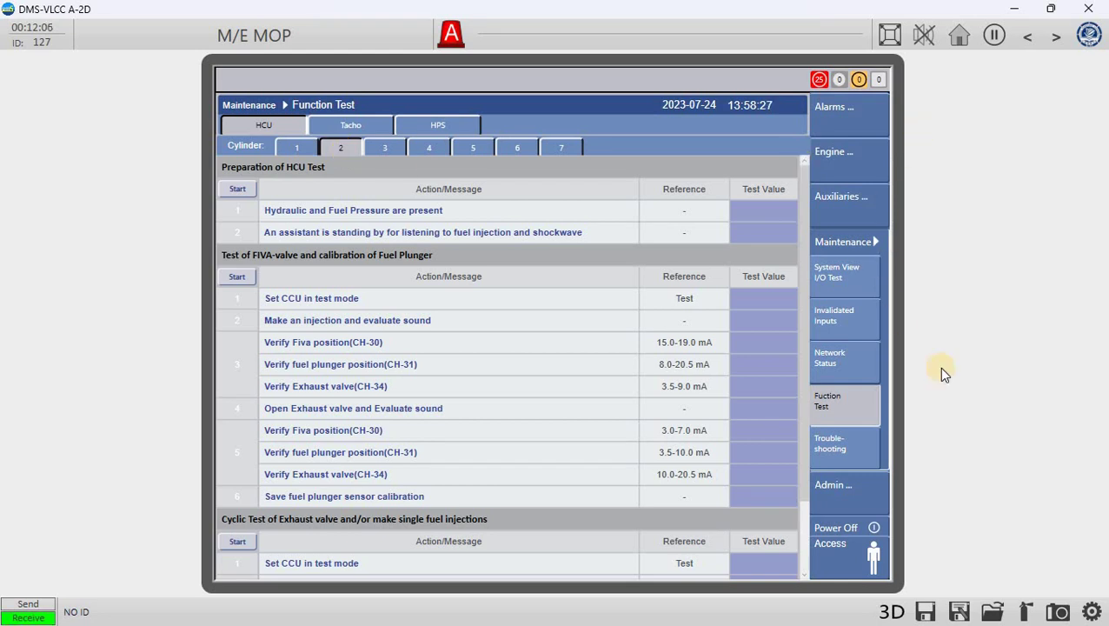
pyautogui.click(959, 35)
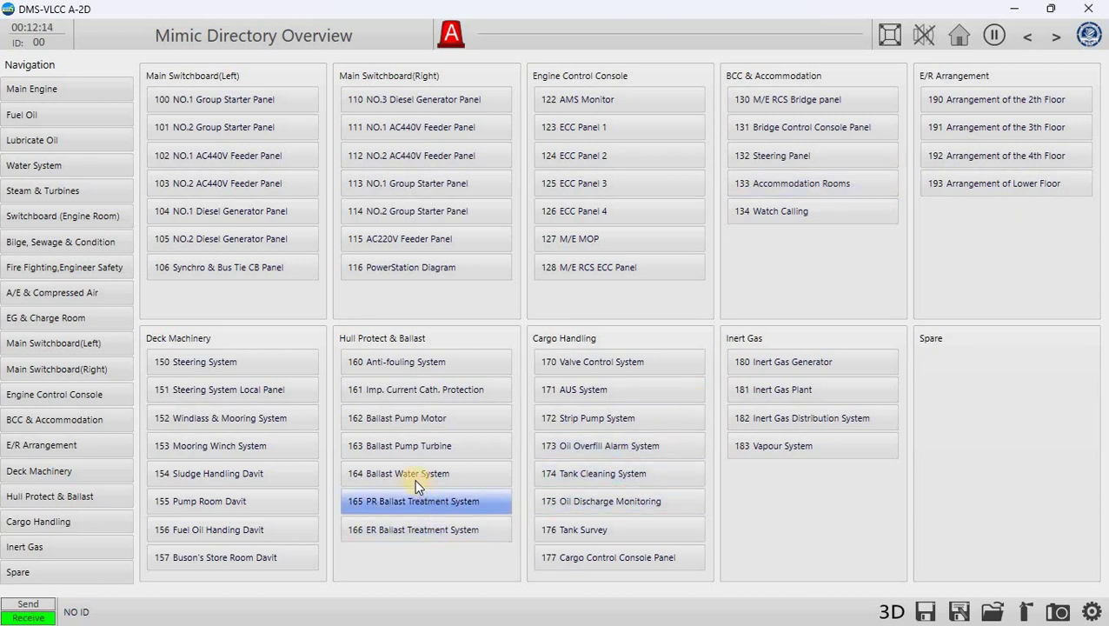
# Go back to the previously viewed M/E MOP mimic and return to the mimic directory.
pyautogui.click(401, 530)
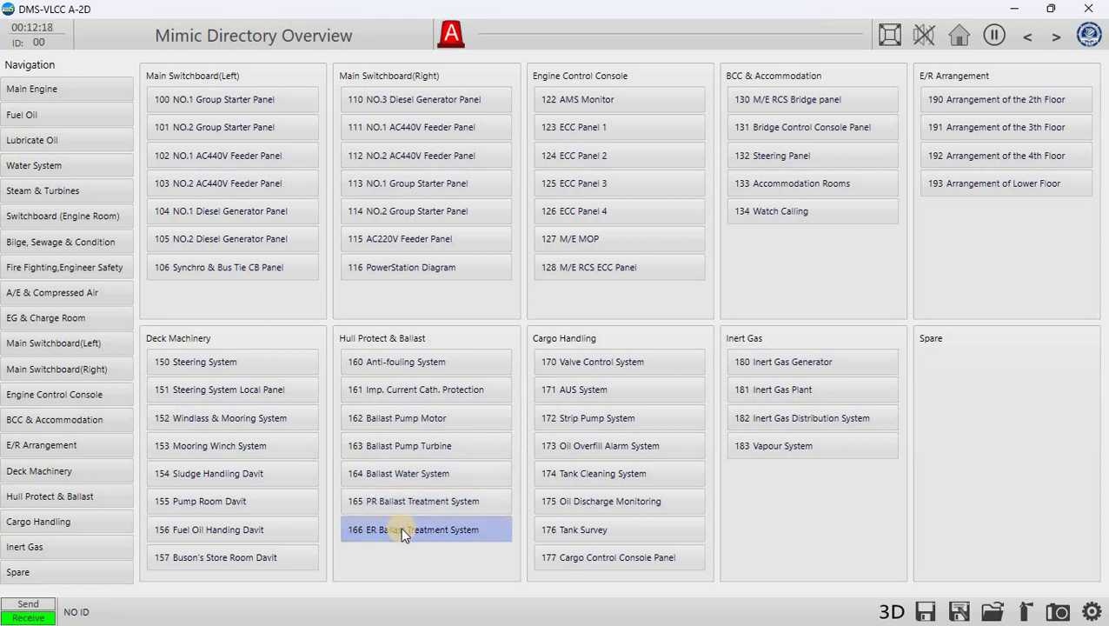
pyautogui.click(1023, 45)
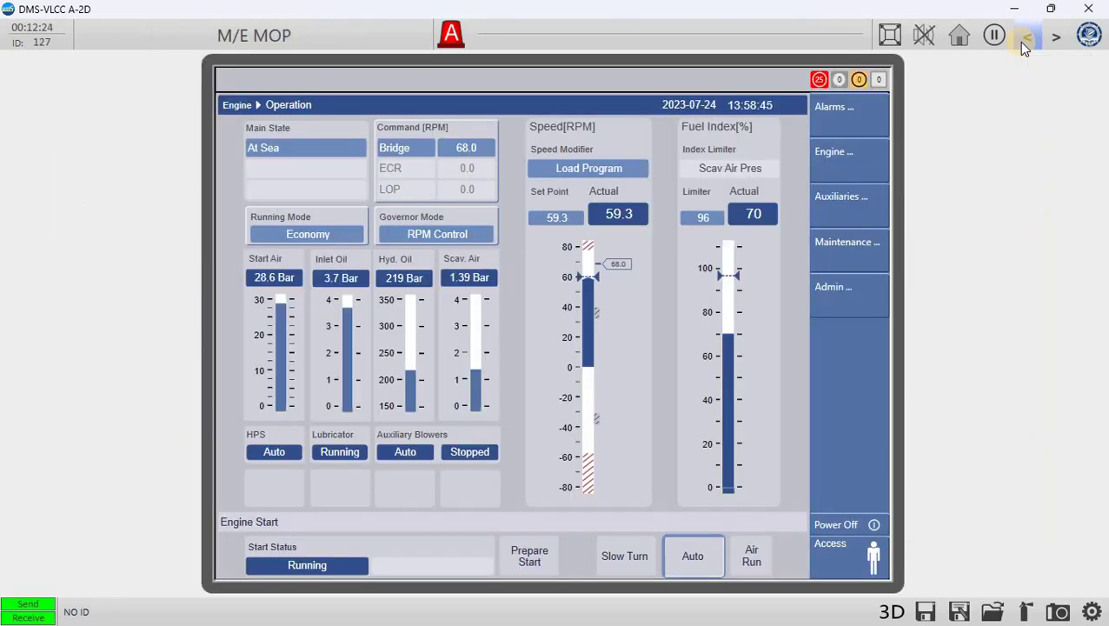
pyautogui.click(958, 41)
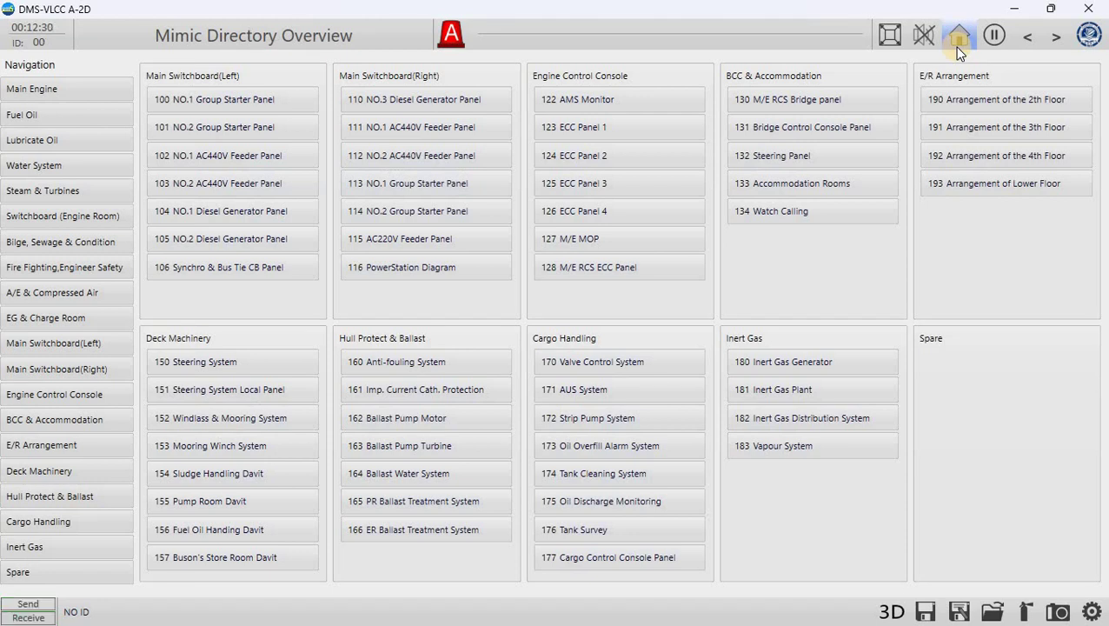
# View the alarm monitoring system's home page, and return to the second page of the mimic directory.
pyautogui.click(445, 37)
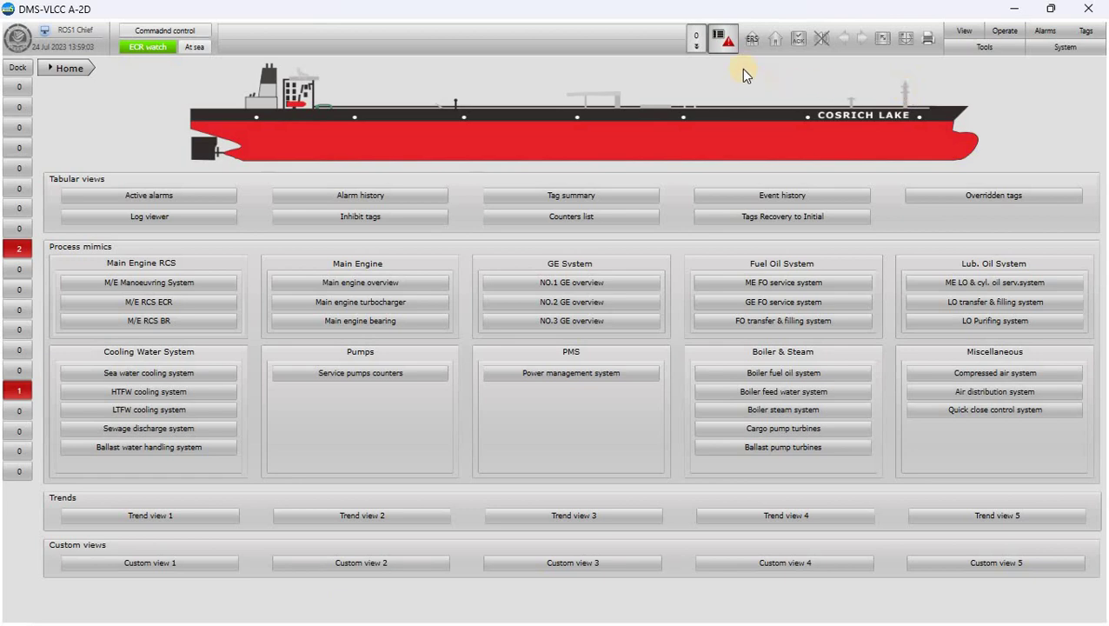
pyautogui.click(756, 40)
pyautogui.click(4, 261)
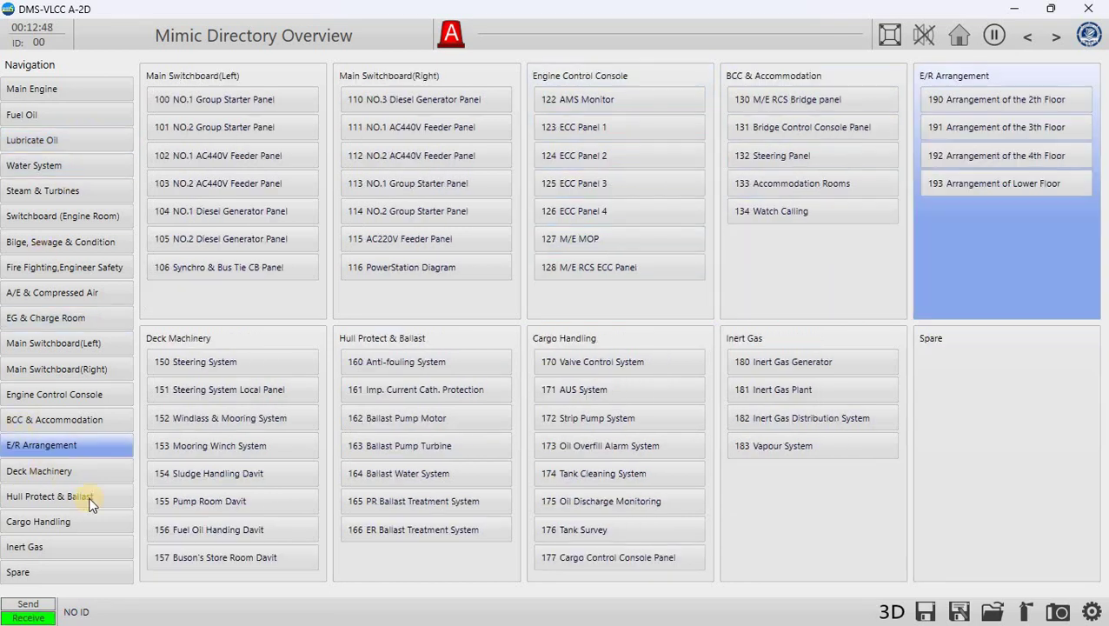
# On the Watch Calling mimic, view the 4th and Chief cabin units' alarm summaries and the Chief unit's alarm group overview.
pyautogui.click(779, 215)
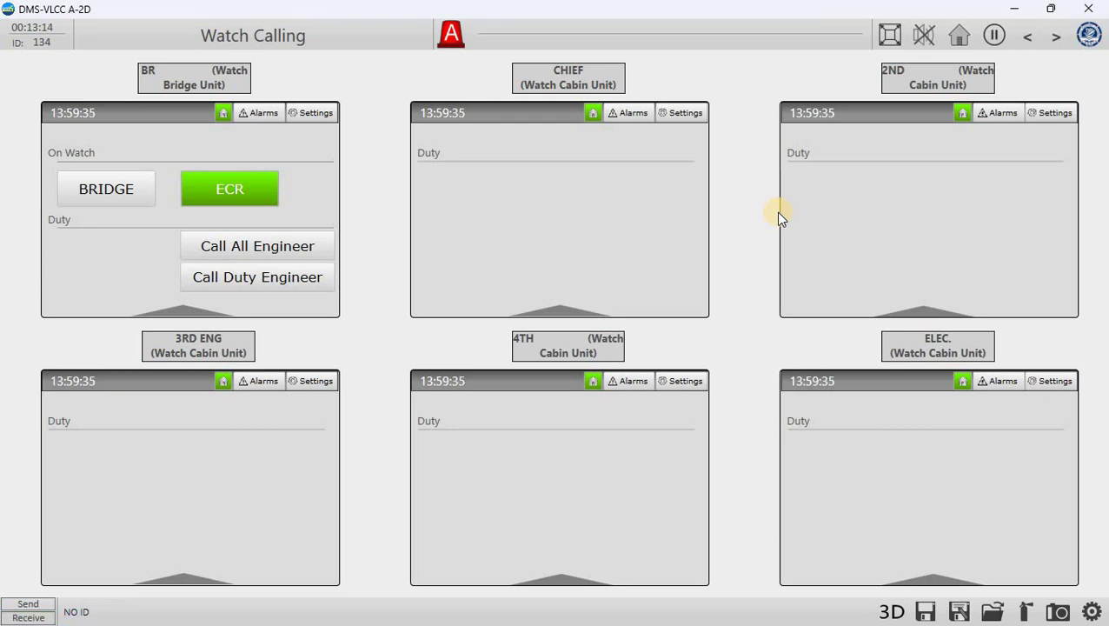
pyautogui.click(623, 392)
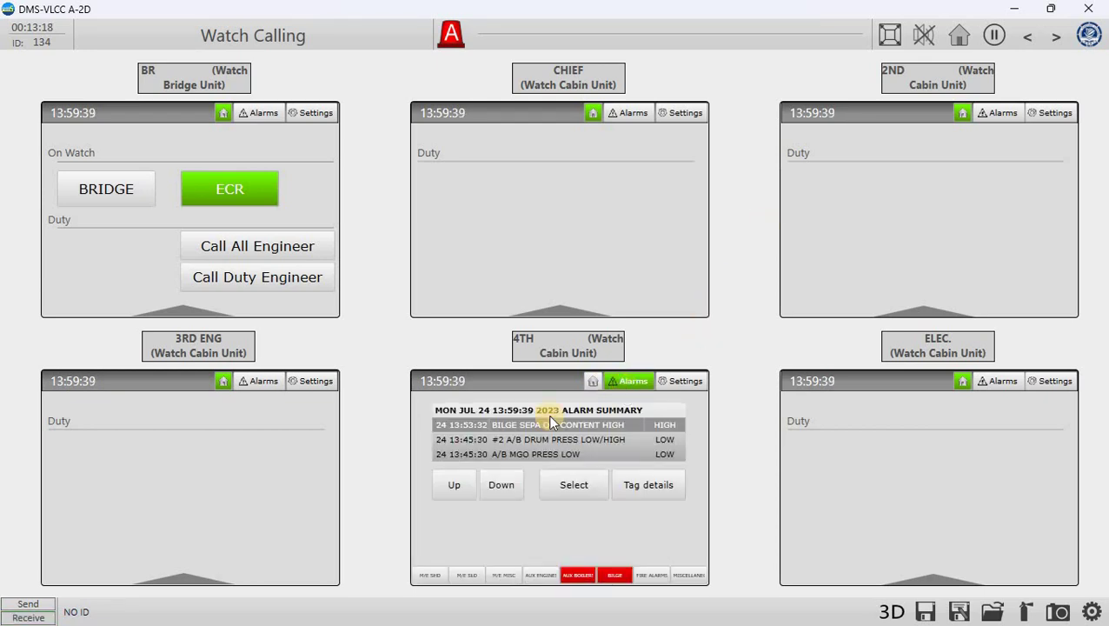
pyautogui.click(632, 118)
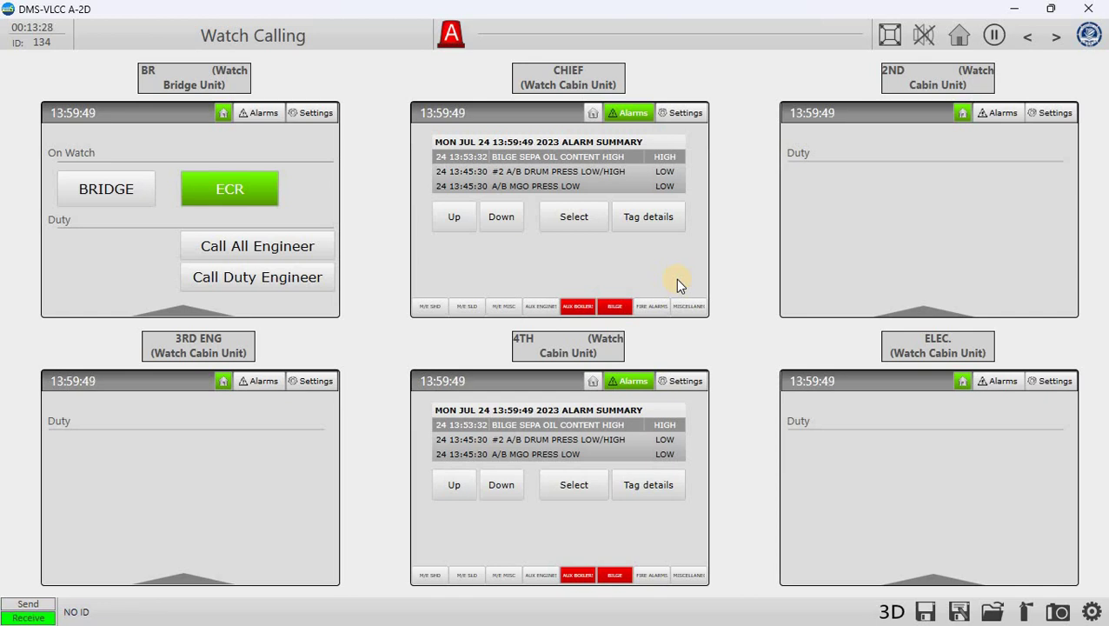
pyautogui.click(423, 309)
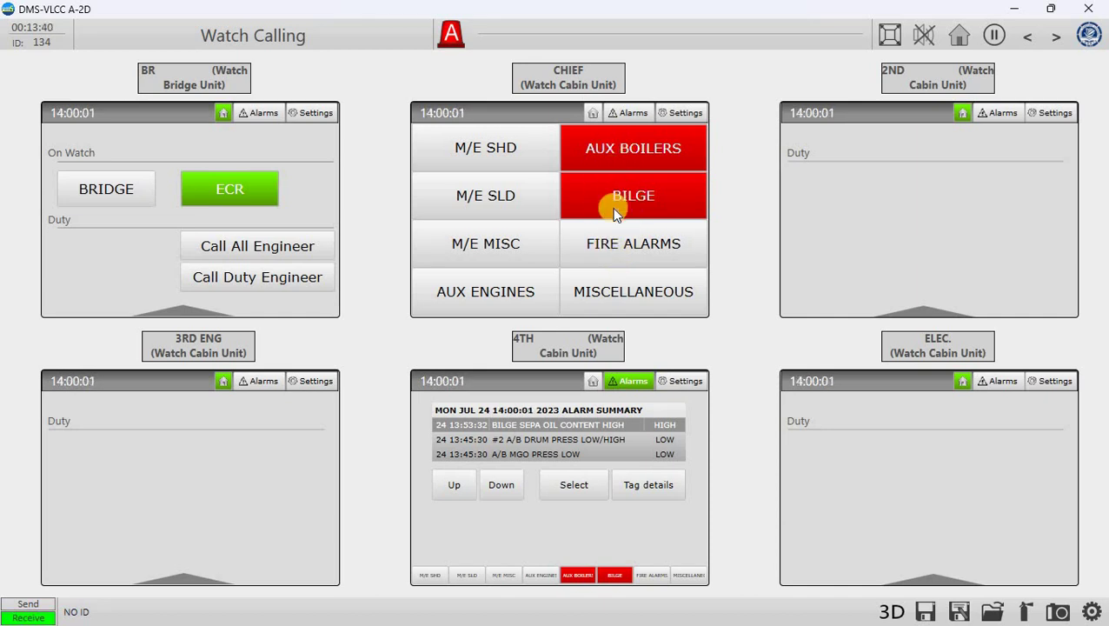
# Follow the bilge separator oil content alarm from the MISCELLANEOUS alarm group to its Bilge Separator mimic, and return to the directory.
pyautogui.click(451, 34)
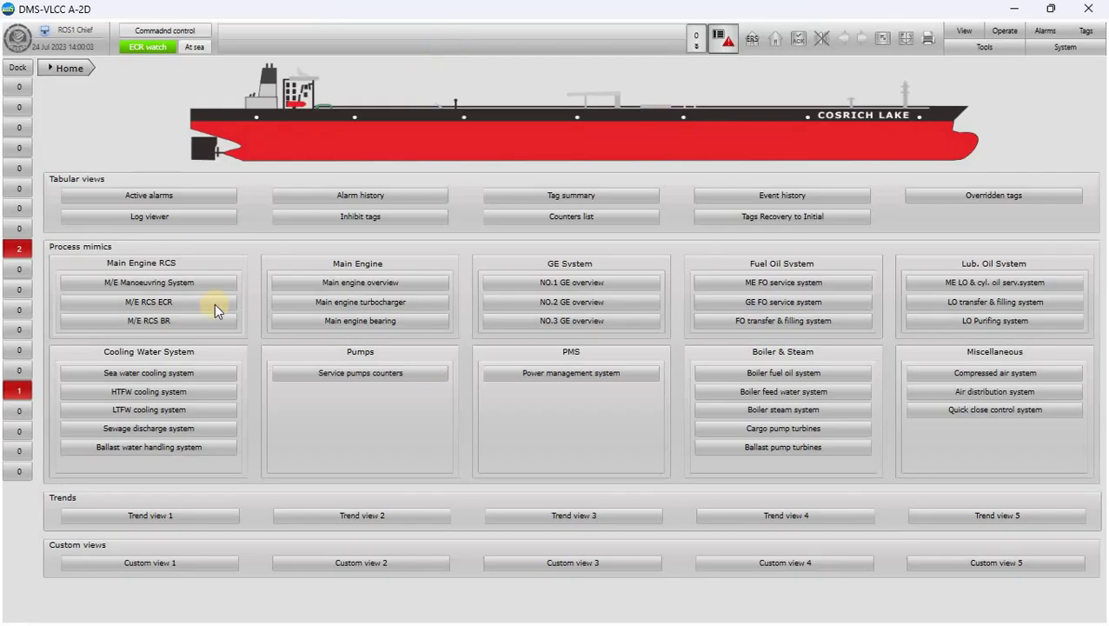
pyautogui.moveTo(40, 296)
pyautogui.click(61, 393)
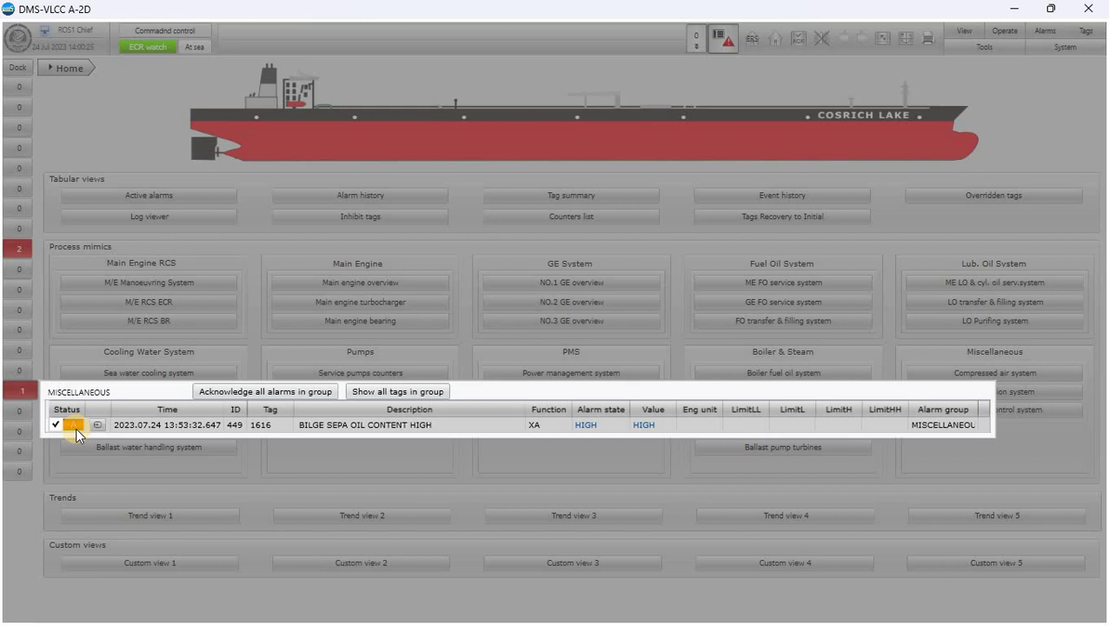
pyautogui.click(95, 424)
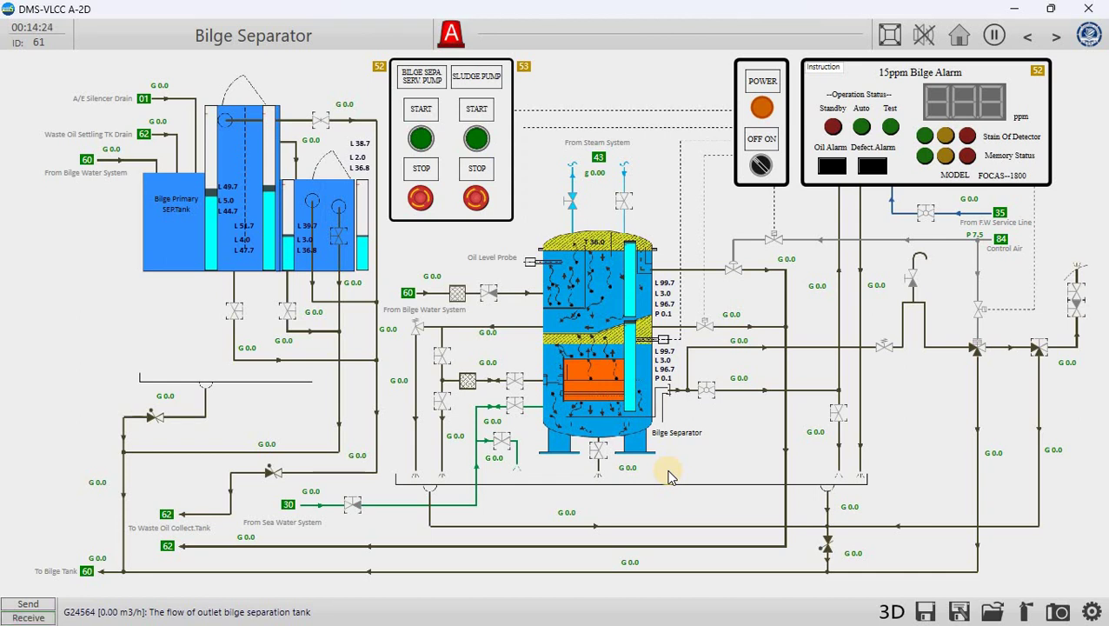
pyautogui.click(963, 38)
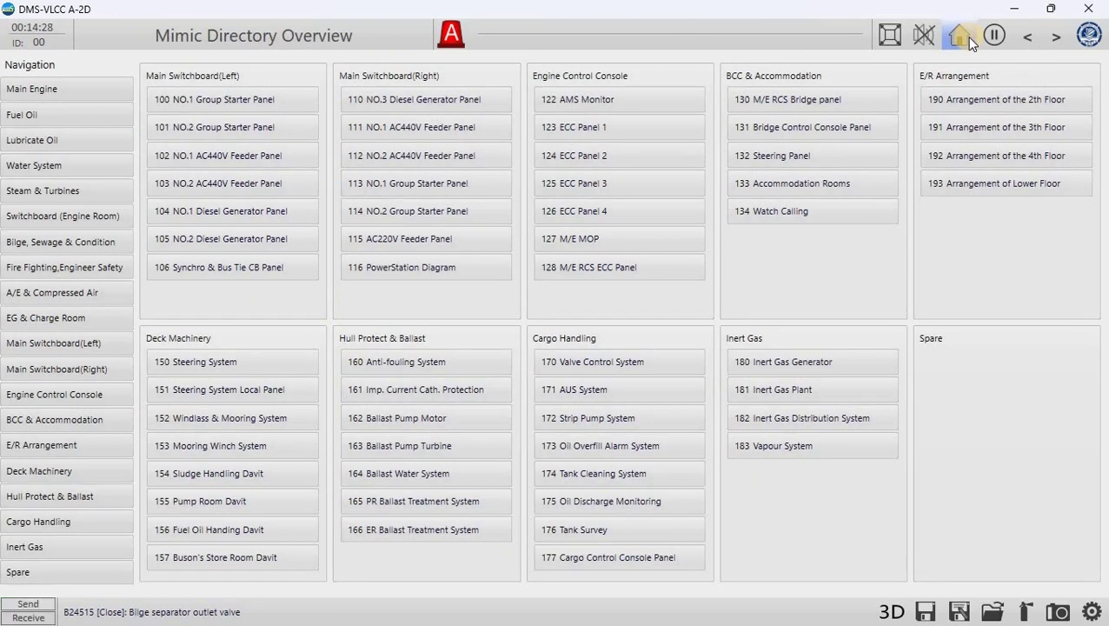
# On the Ballast Pump Motor mimic linked from the Ballast Water System, set mode select to LOCAL, flip the main switch and request a start.
pyautogui.click(392, 484)
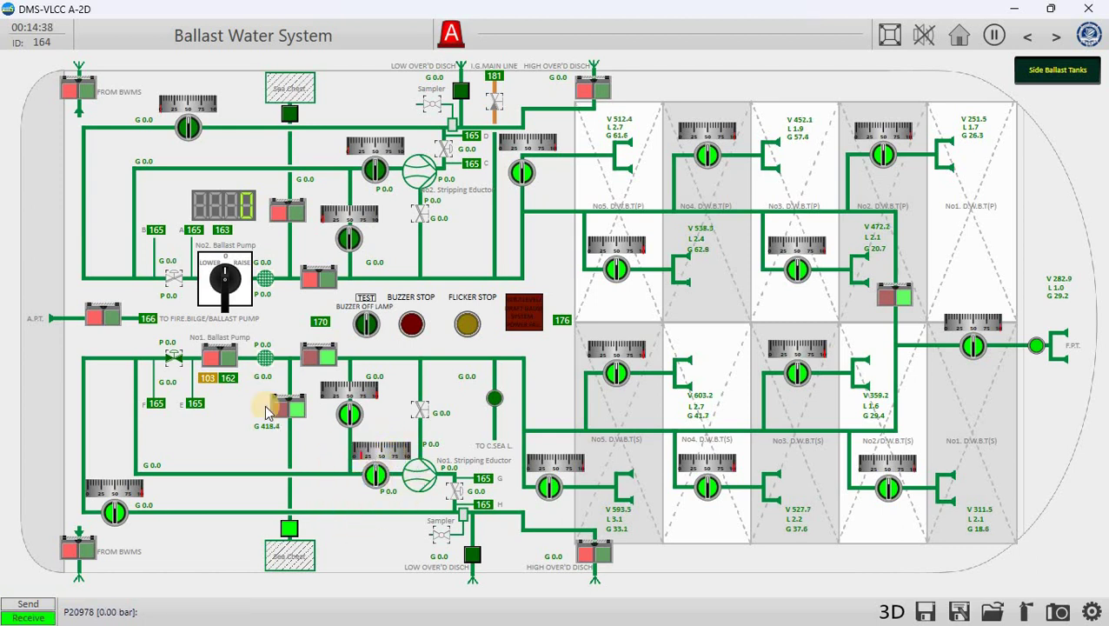
pyautogui.click(228, 379)
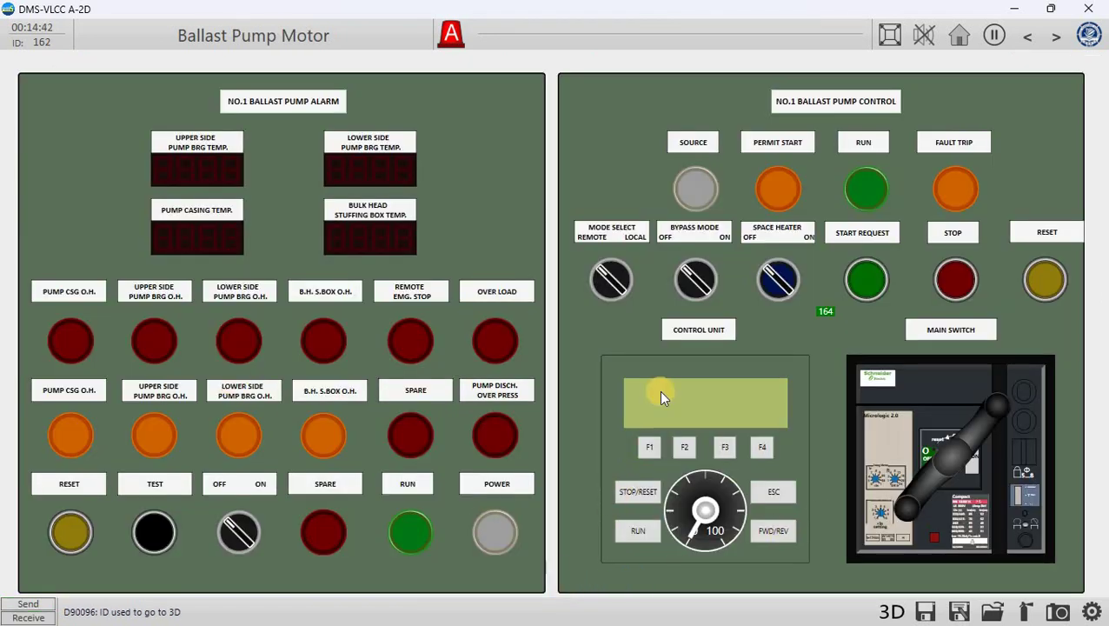
pyautogui.click(613, 278)
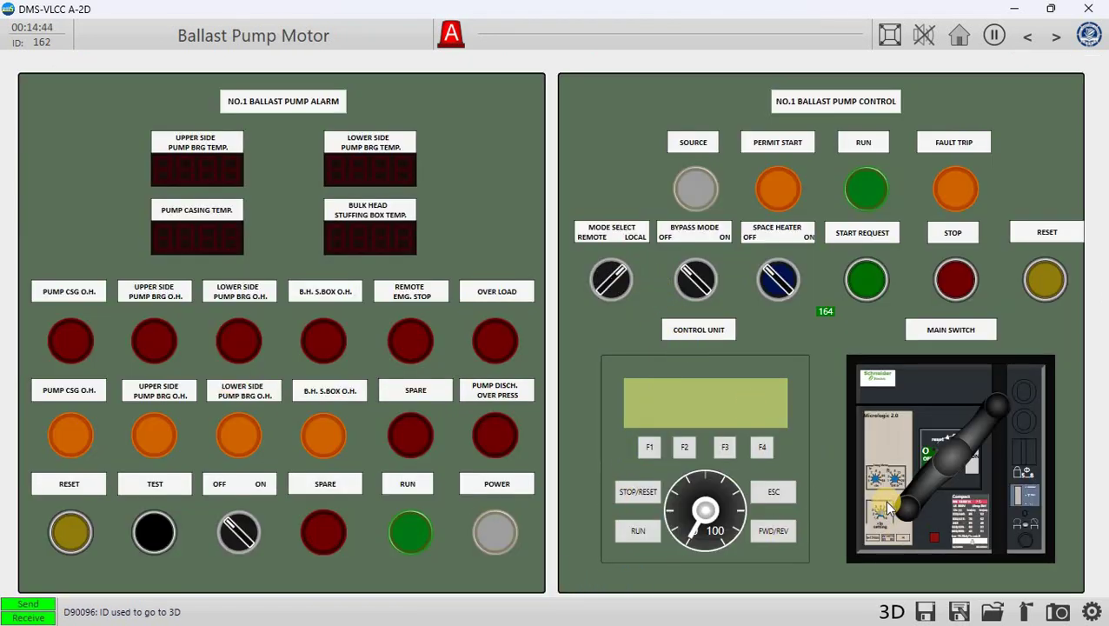
pyautogui.click(864, 282)
pyautogui.click(864, 280)
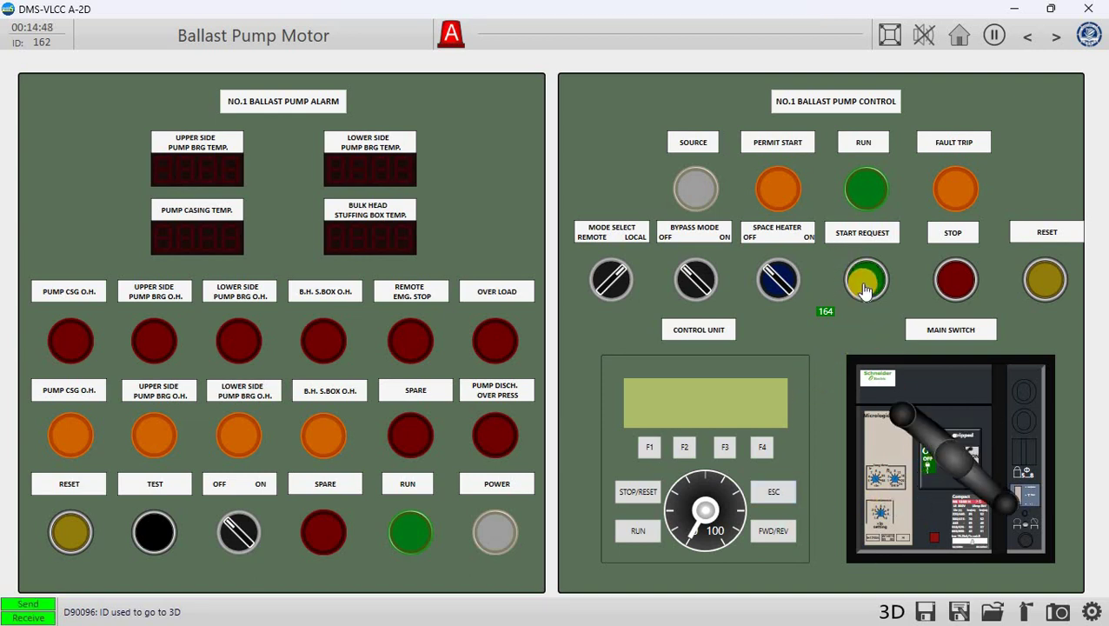
# Switch the No.1 ballast pump alarm panel ON, flip the main switch again and retry the start request, returning to the directory.
pyautogui.click(828, 313)
pyautogui.click(240, 526)
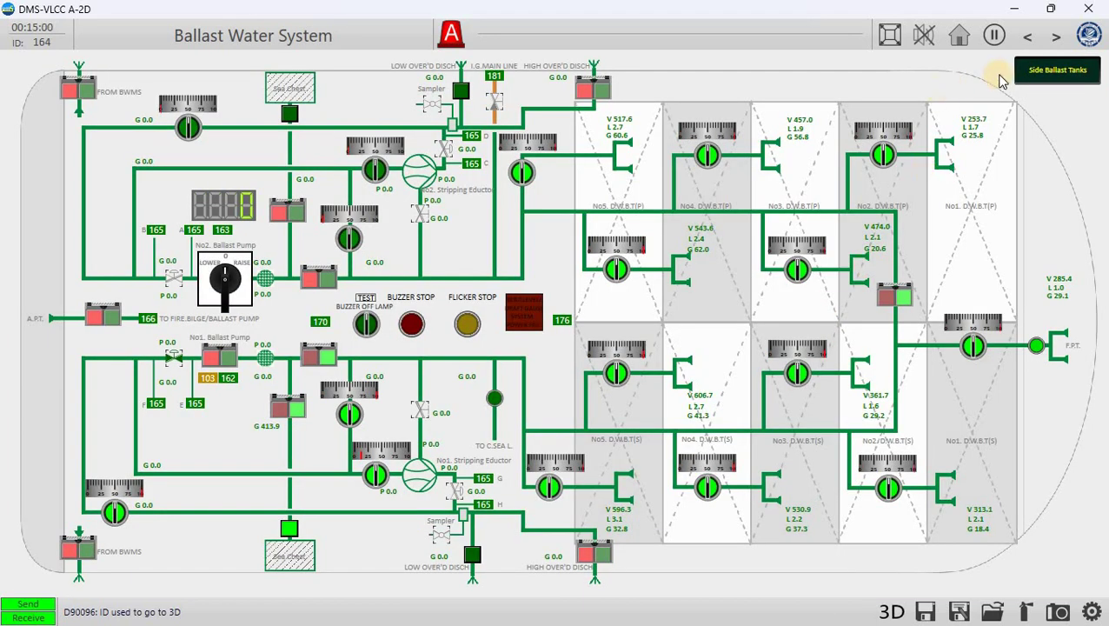
pyautogui.click(1027, 38)
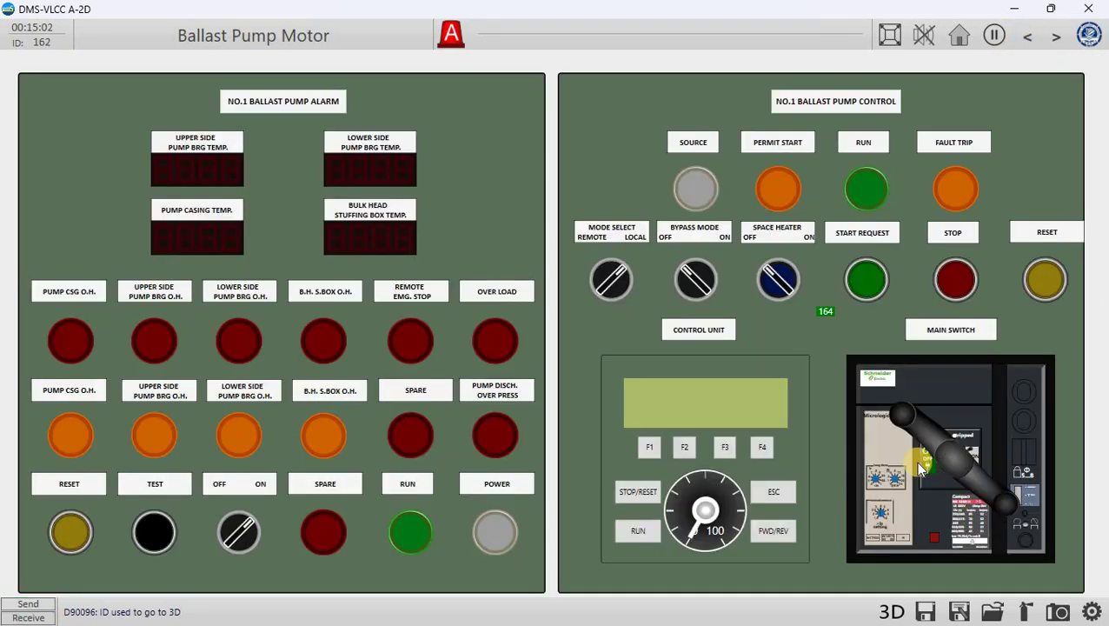
pyautogui.click(929, 499)
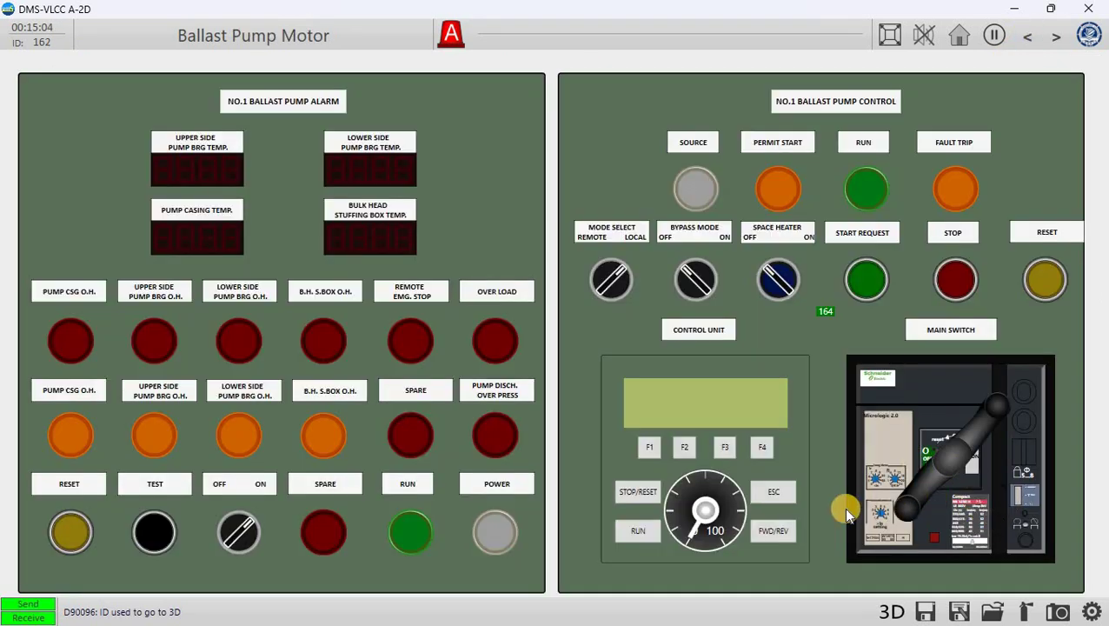
pyautogui.click(866, 278)
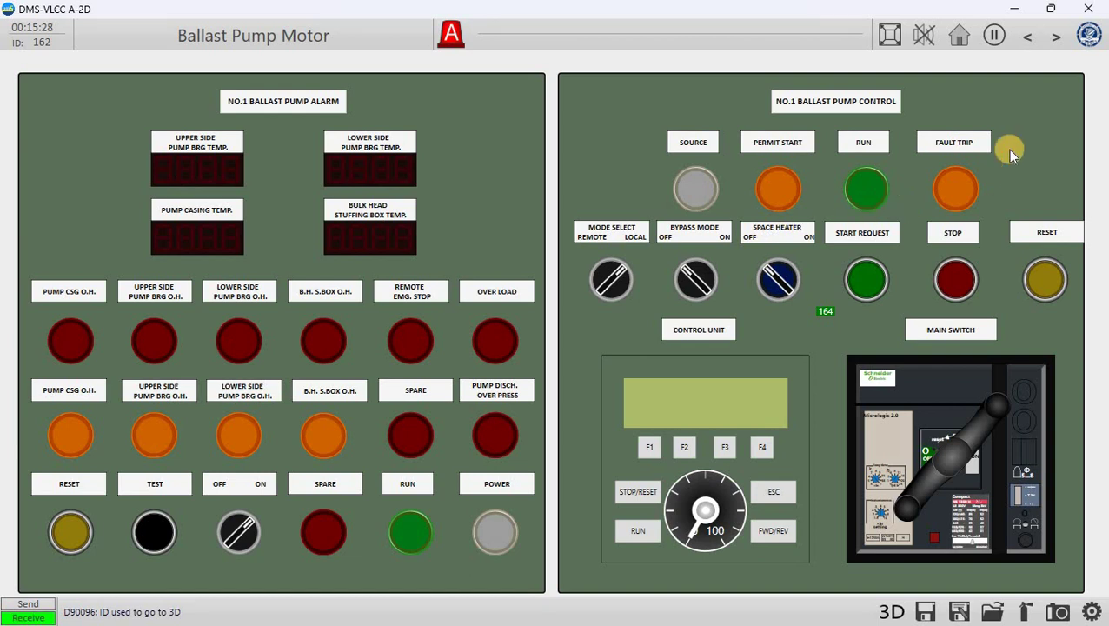
pyautogui.click(959, 38)
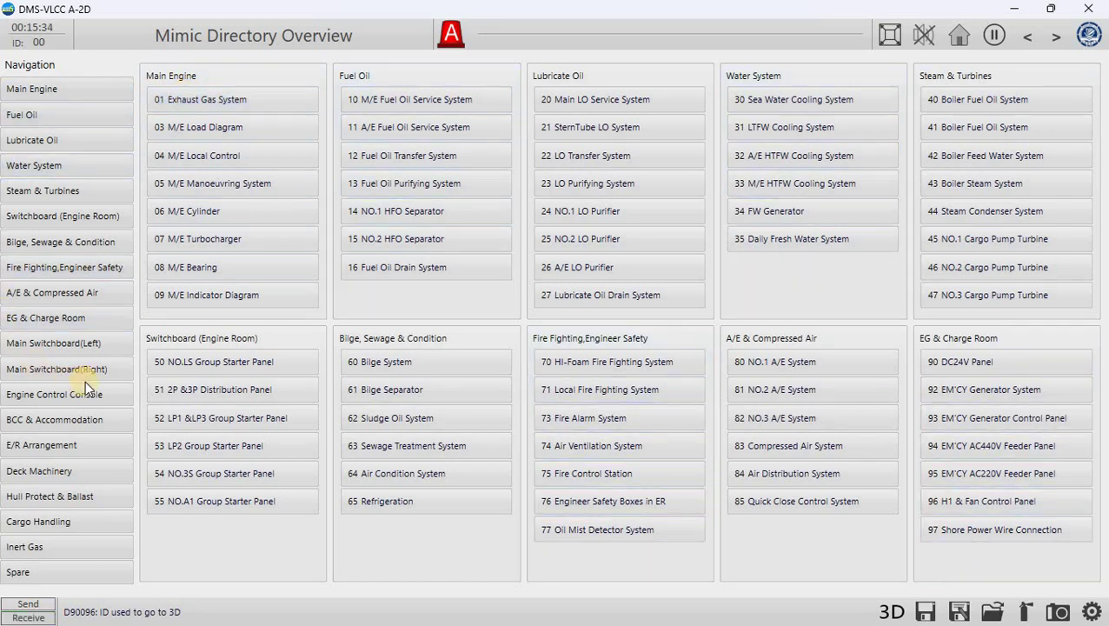
# View the NO.1 Group Starter Panel and M/E Load Diagram mimics, returning to the mimic directory after each.
pyautogui.moveTo(85, 374)
pyautogui.click(295, 103)
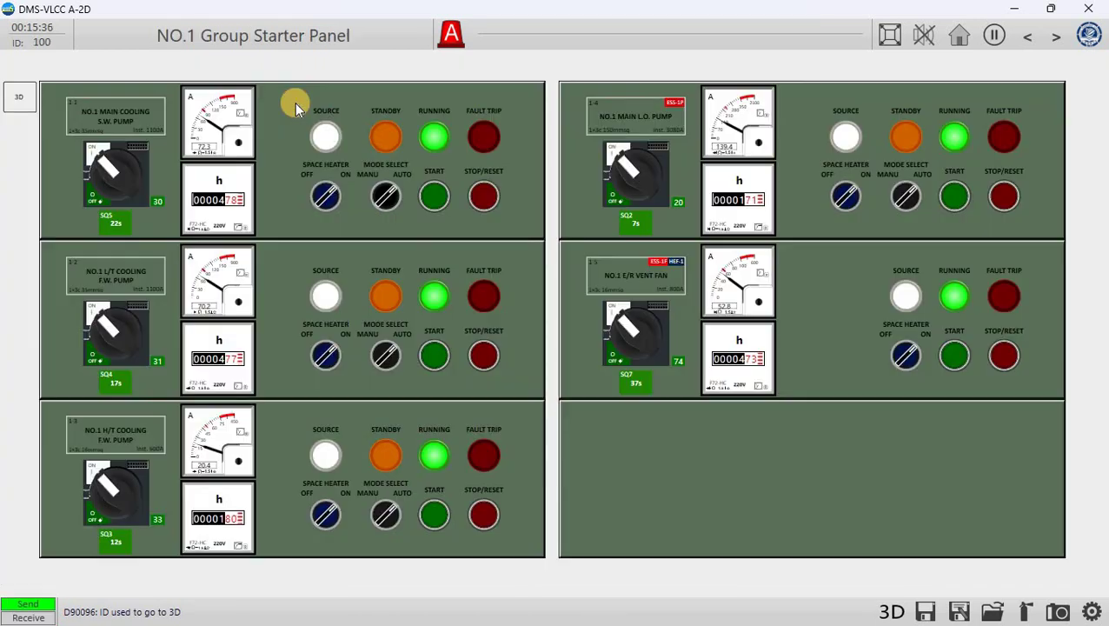
pyautogui.click(956, 33)
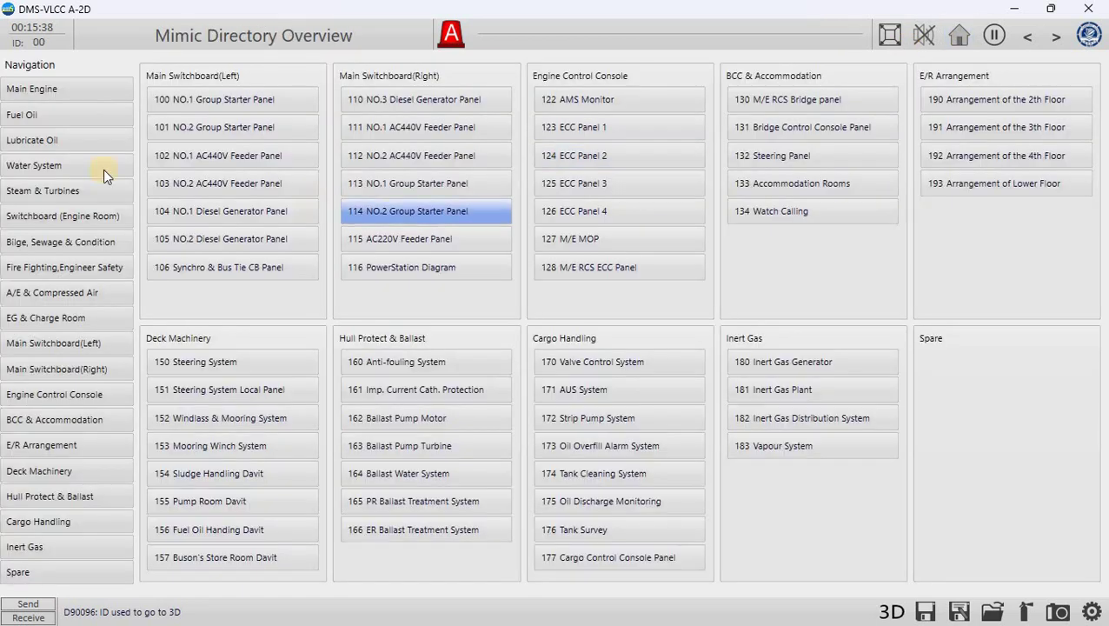
pyautogui.click(170, 127)
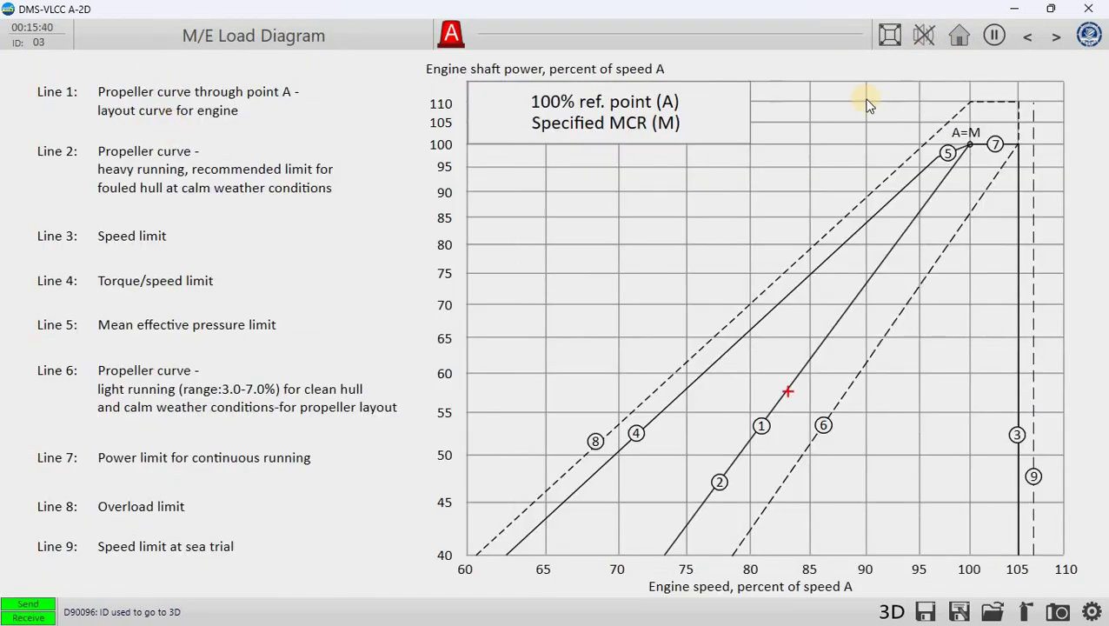
pyautogui.click(960, 35)
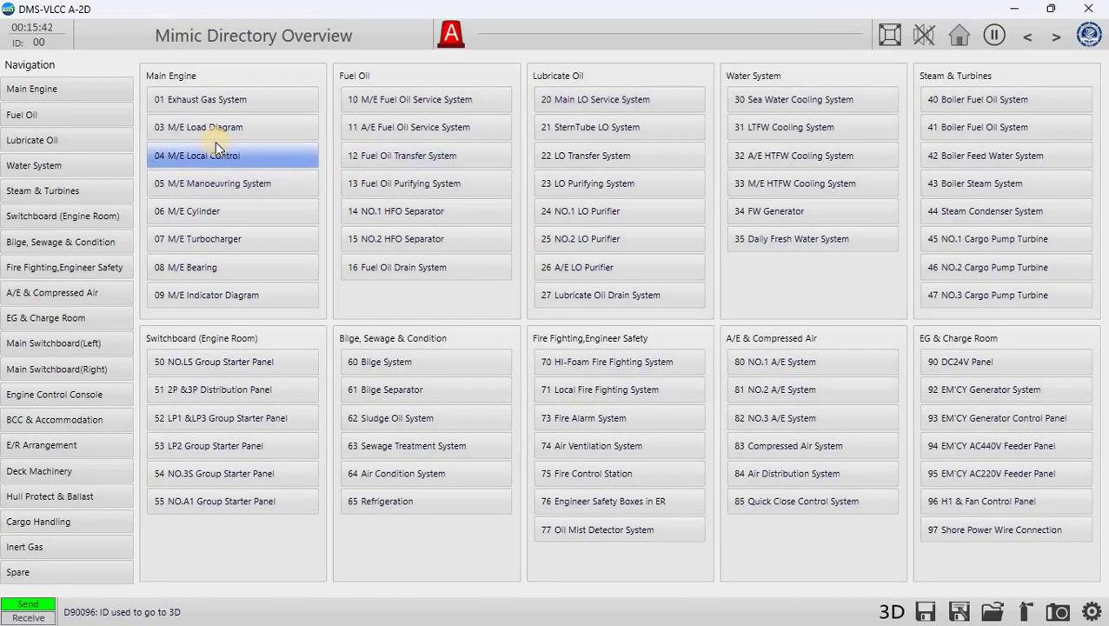
# View the NO.2 Group Starter Panel under Main Switchboard(Left), and return to the mimic directory.
pyautogui.moveTo(18, 525)
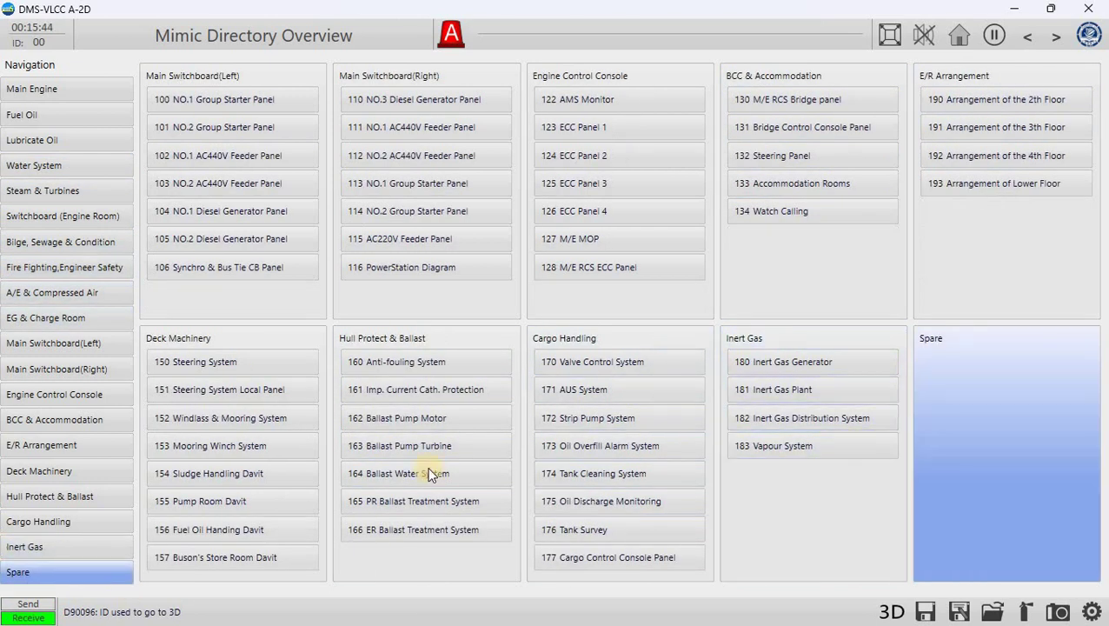
pyautogui.click(272, 130)
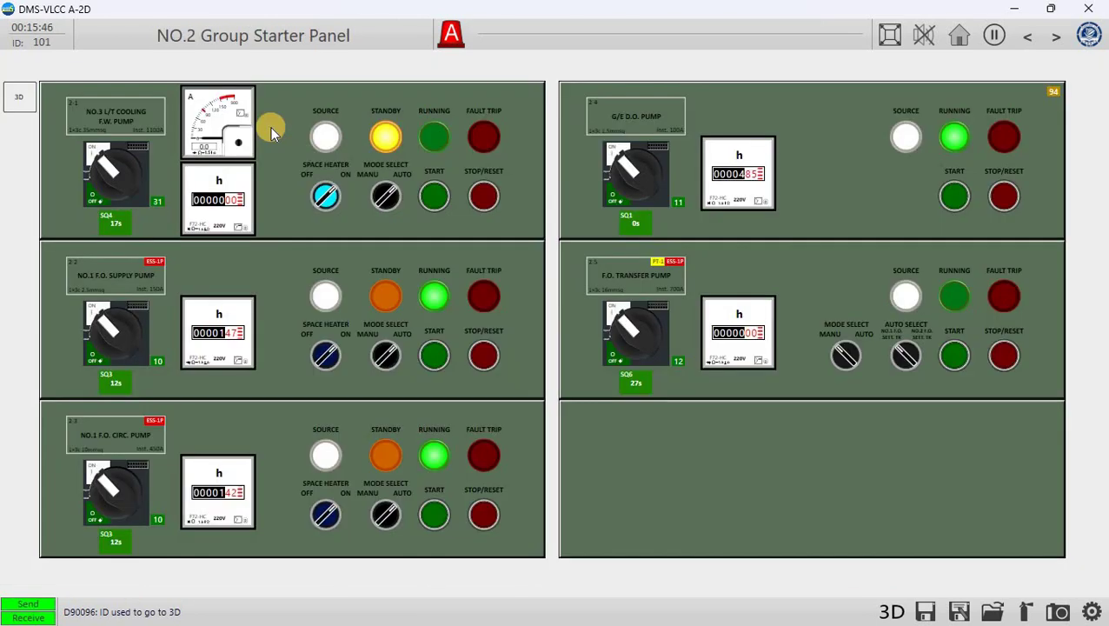
pyautogui.click(962, 35)
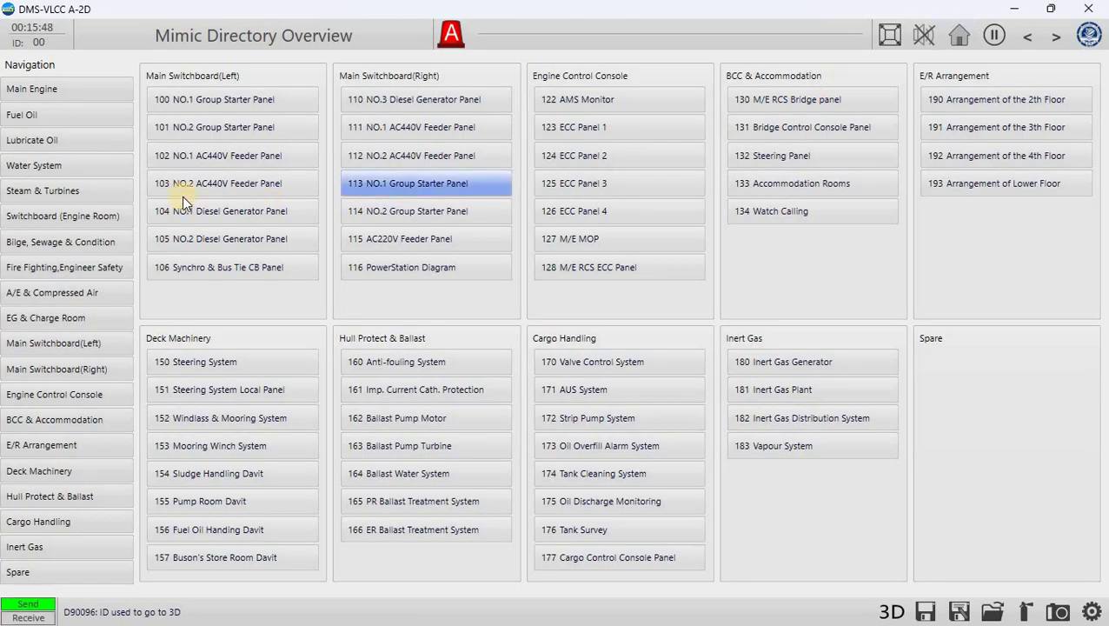
# View the NO.1 AC440V Feeder Panel of each main switchboard and the right one's NO.2 AC440V Feeder Panel, returning to the directory each time.
pyautogui.click(197, 165)
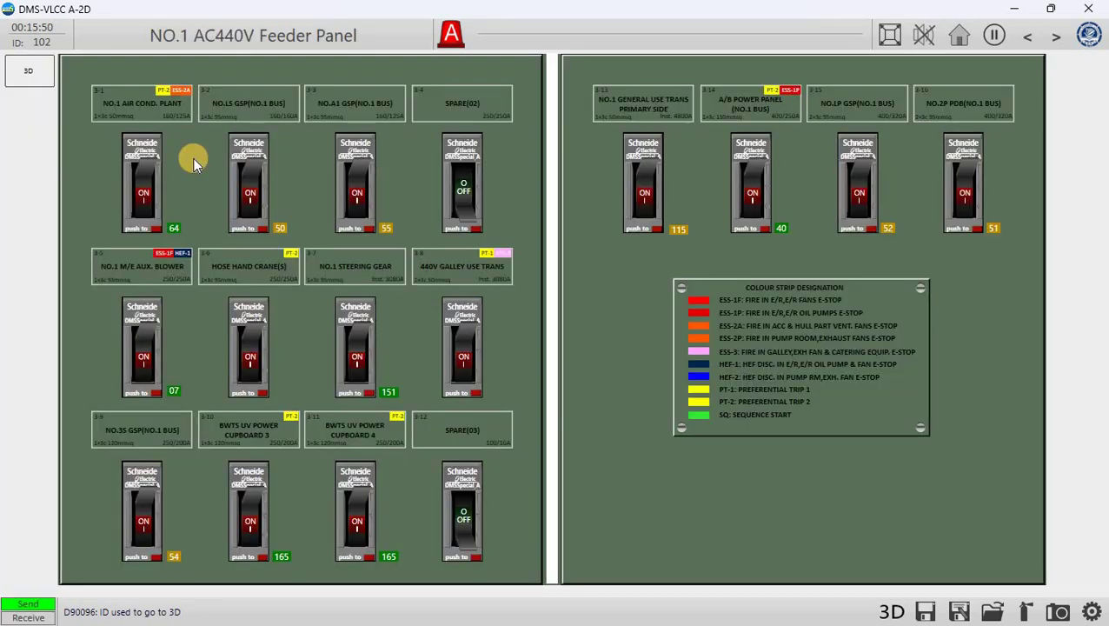
pyautogui.click(962, 42)
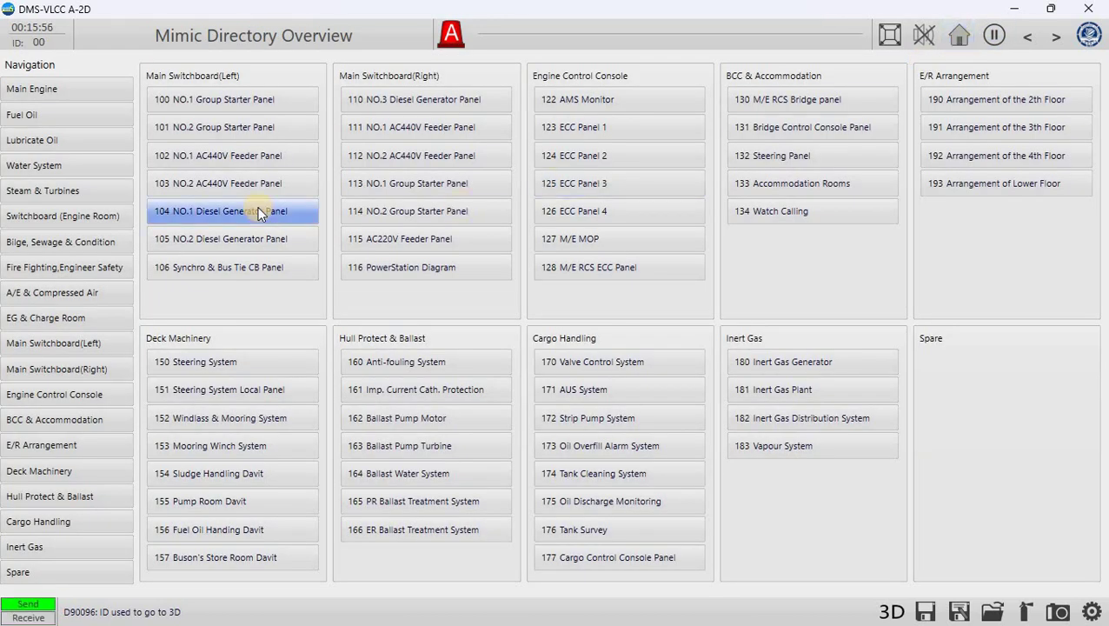
pyautogui.click(432, 129)
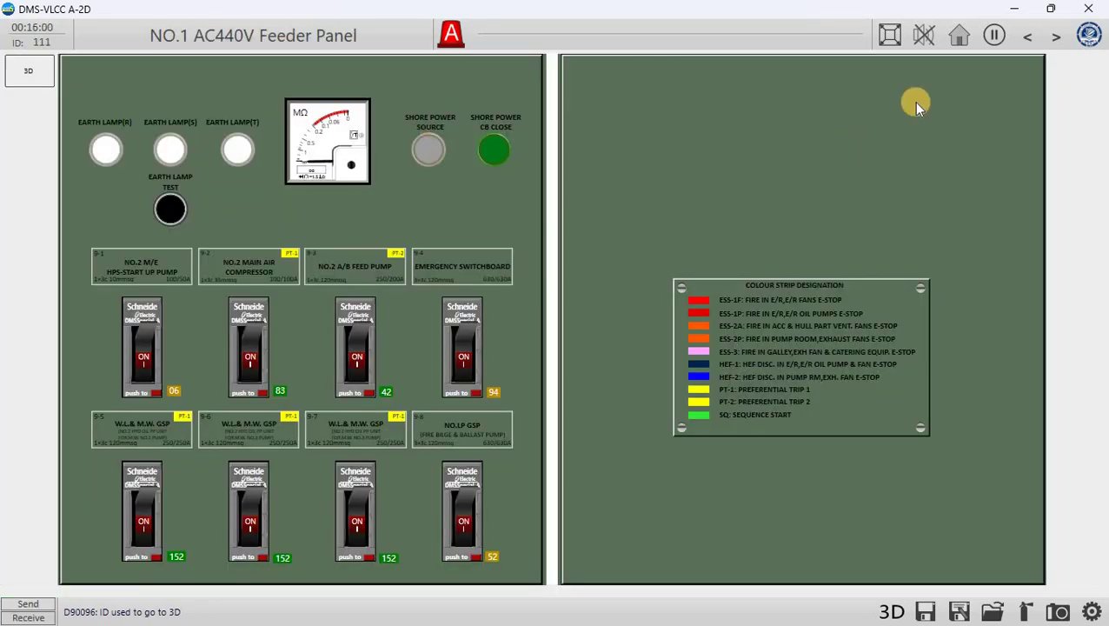
pyautogui.click(961, 35)
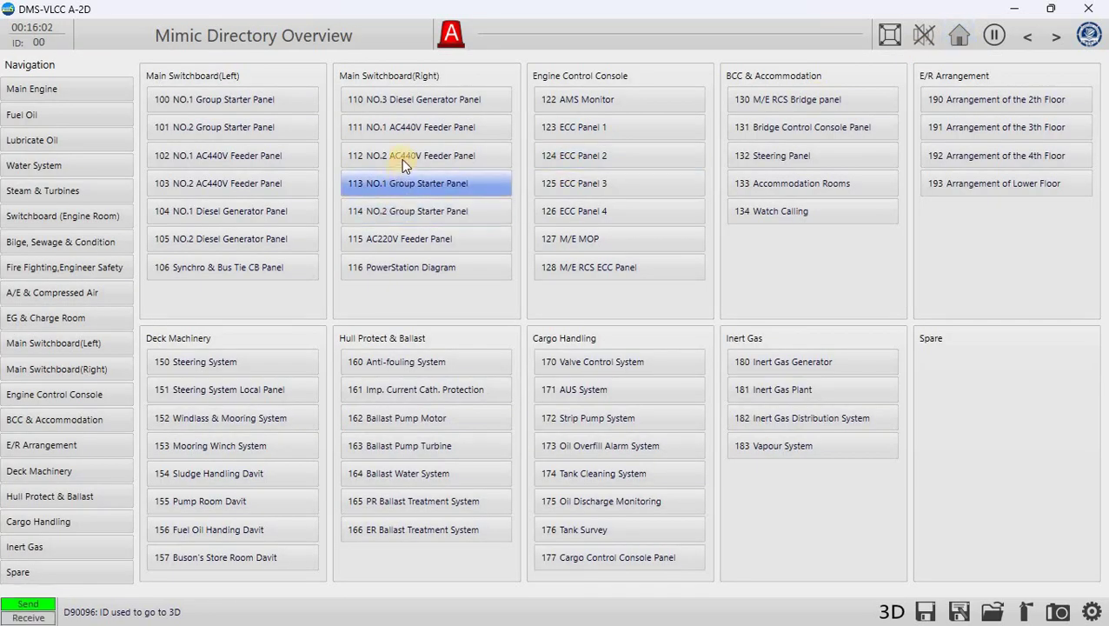
pyautogui.click(403, 160)
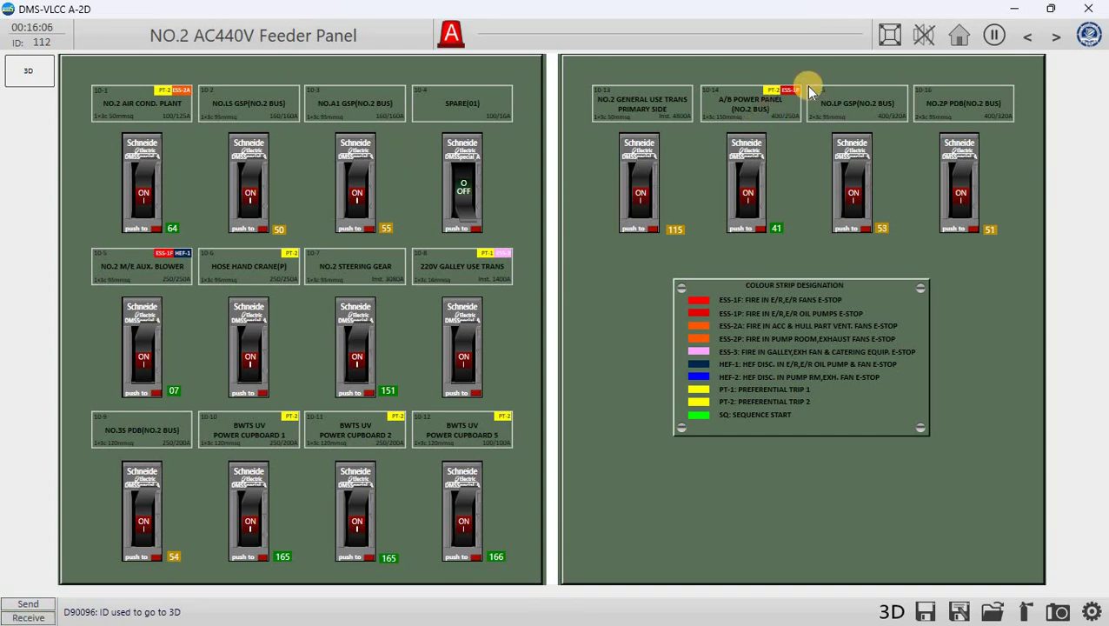
pyautogui.click(959, 36)
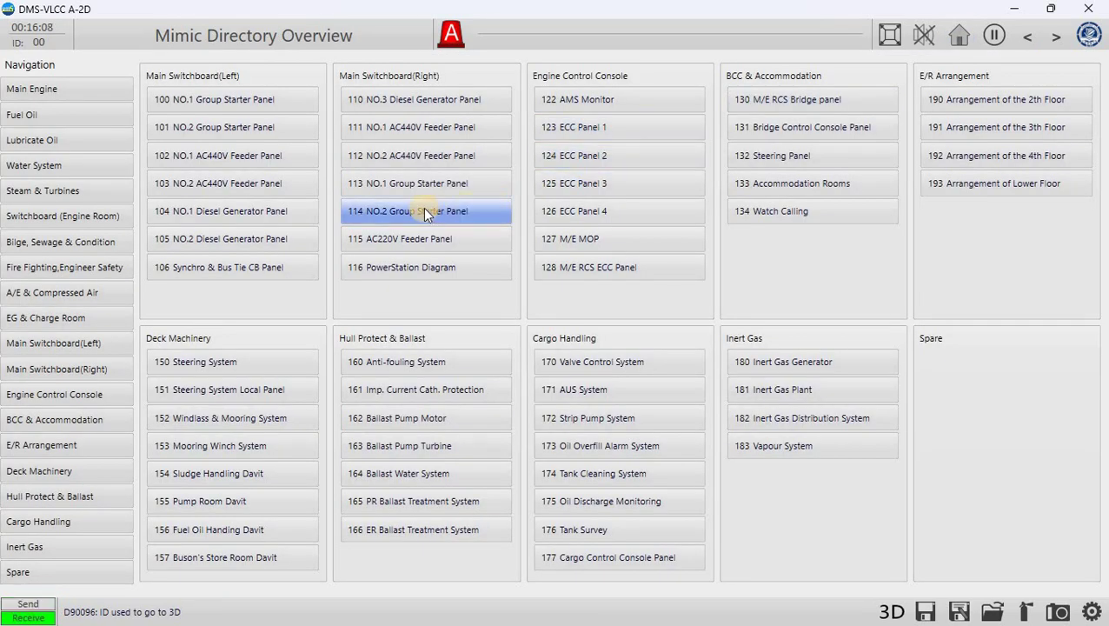
# View the NO.1 Group Starter Panel and the AC220V Feeder Panel under Main Switchboard(Right), and return to the mimic directory.
pyautogui.click(411, 185)
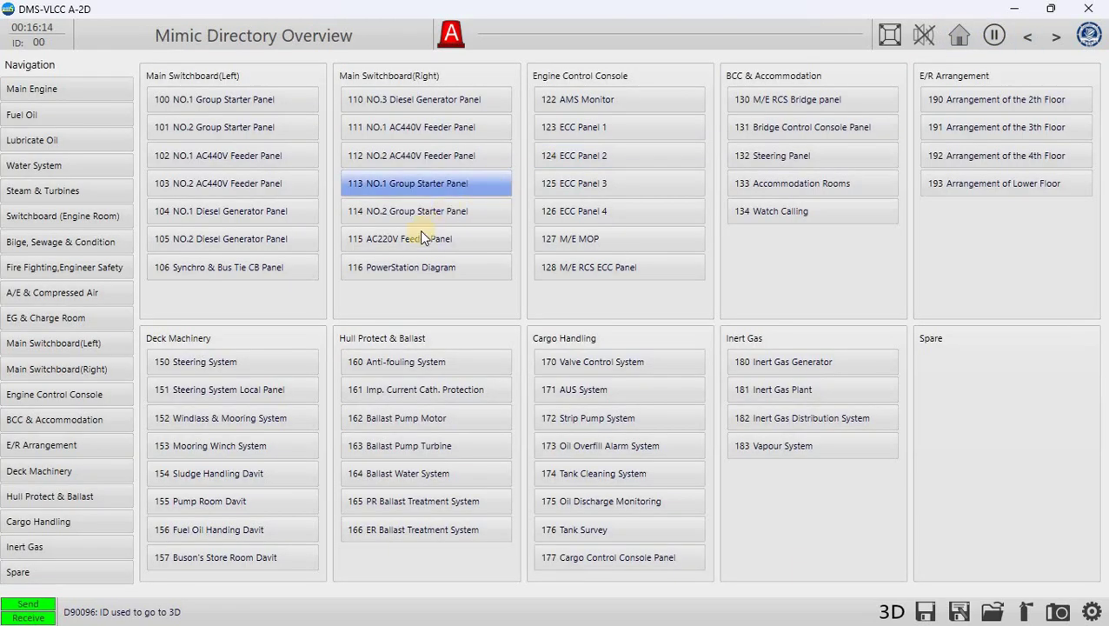
pyautogui.click(415, 231)
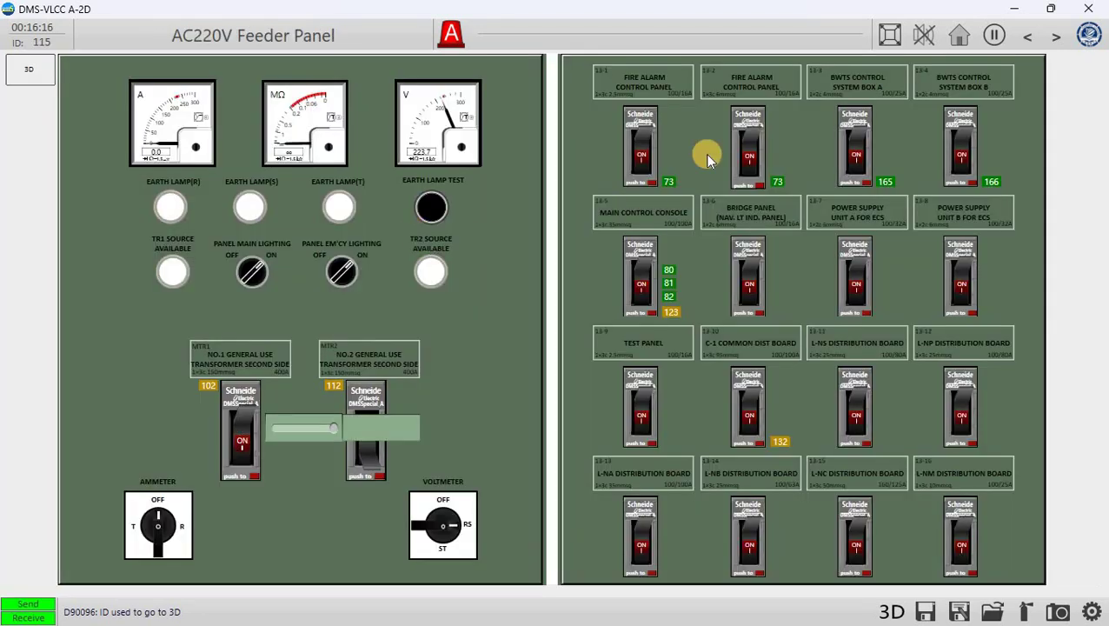
pyautogui.click(965, 36)
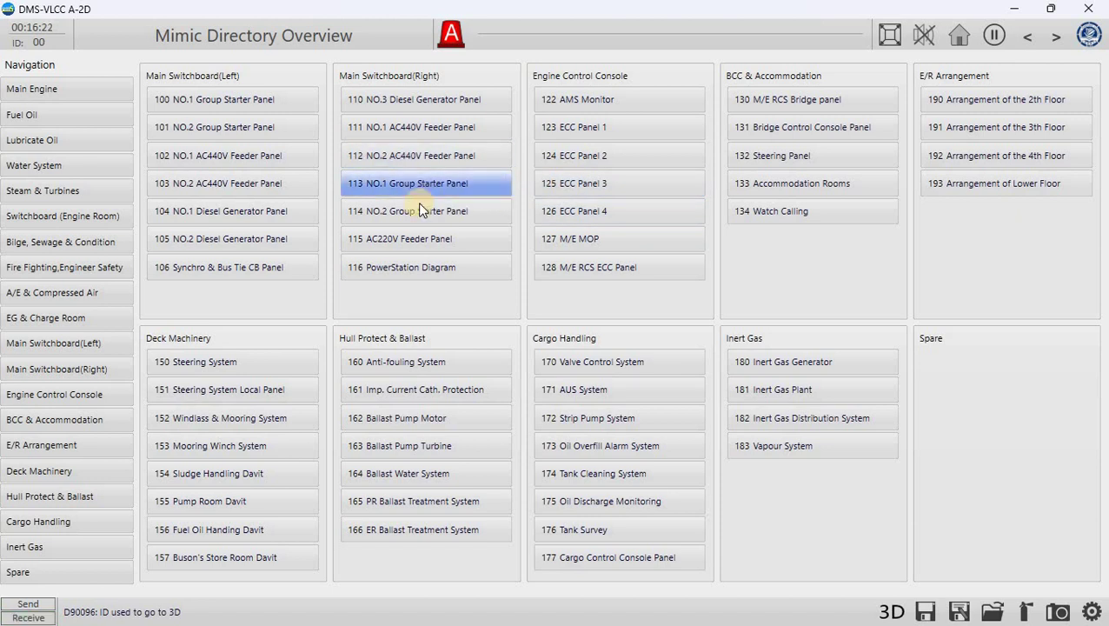
# View the NO.1 and NO.2 Group Starter Panels under Main Switchboard(Left), returning to the mimic directory after each.
pyautogui.click(219, 100)
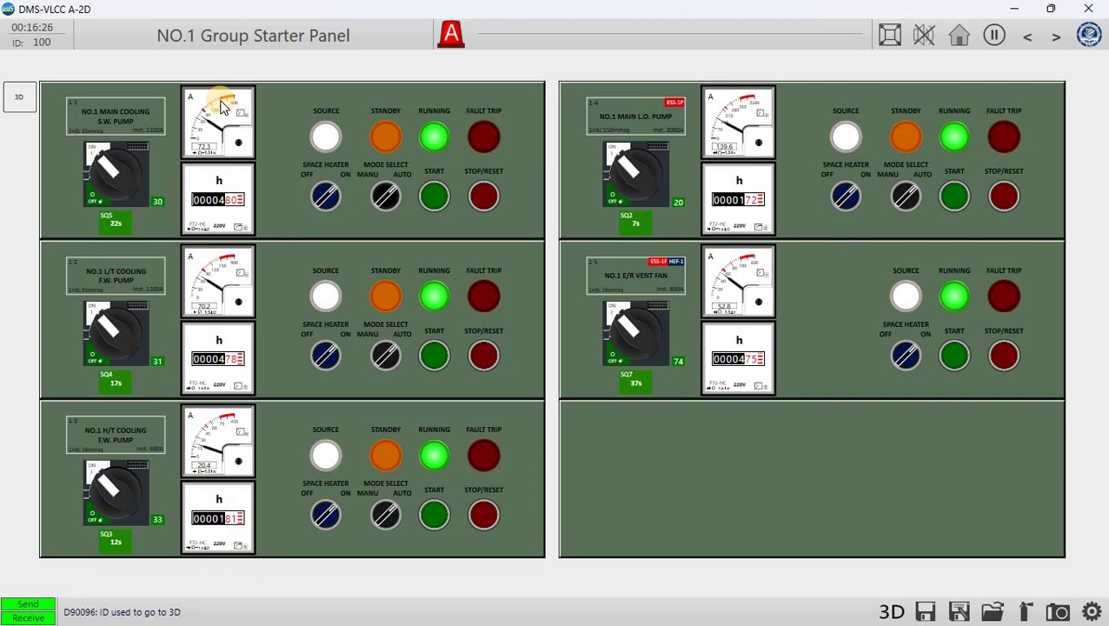
pyautogui.click(956, 41)
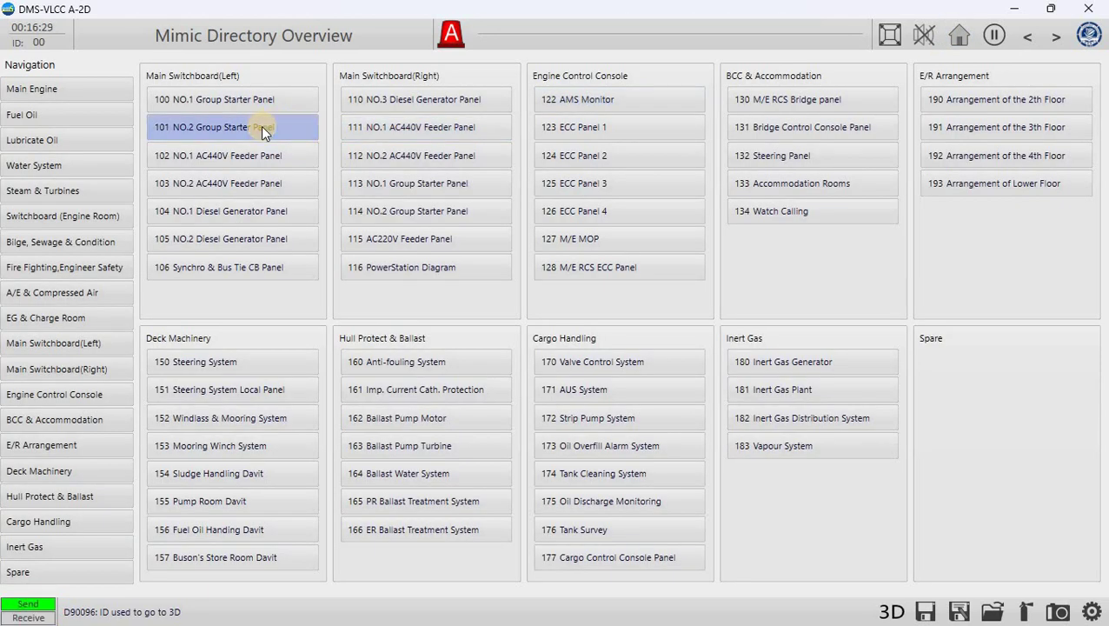
pyautogui.click(261, 127)
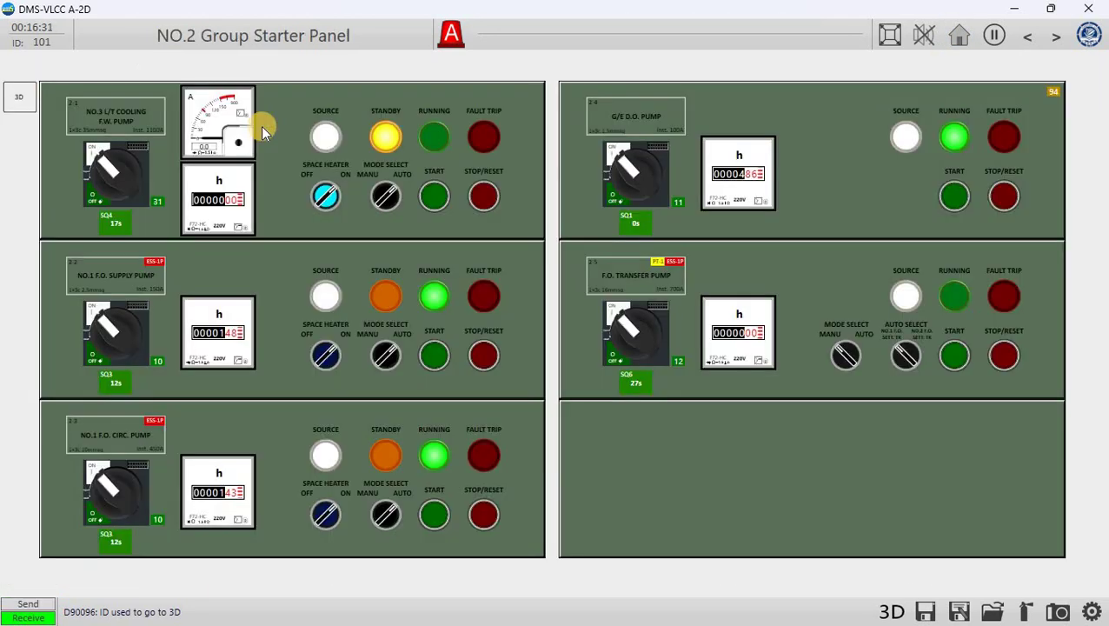
pyautogui.click(955, 39)
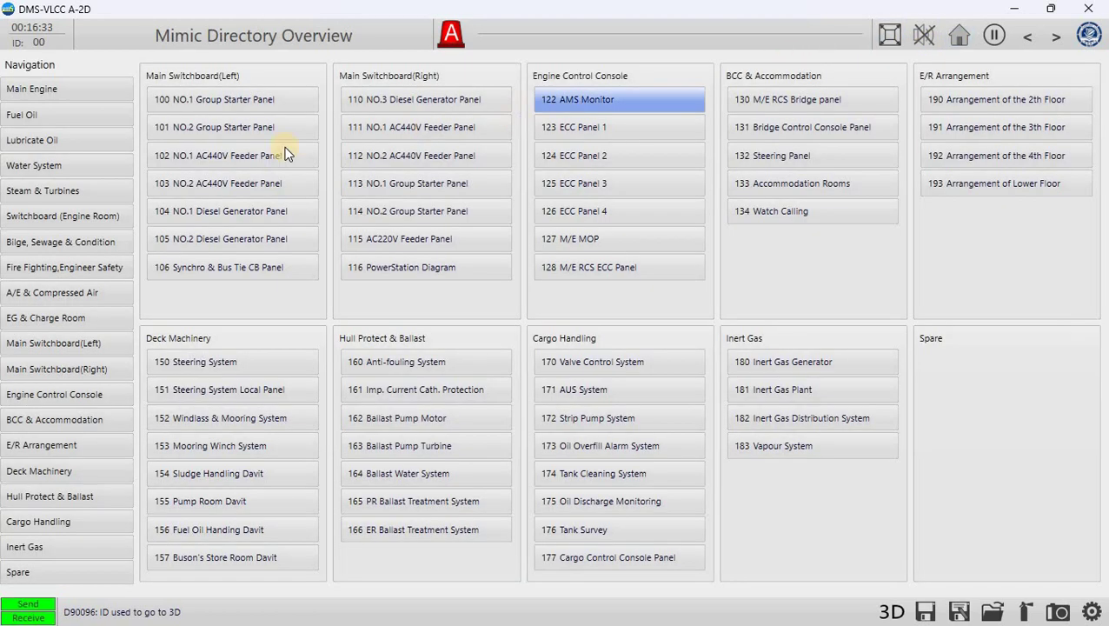
# Revisit the NO.1 AC440V Feeder Panel under Main Switchboard(Left) and its counterpart under Main Switchboard(Right), returning to the directory after each.
pyautogui.click(229, 160)
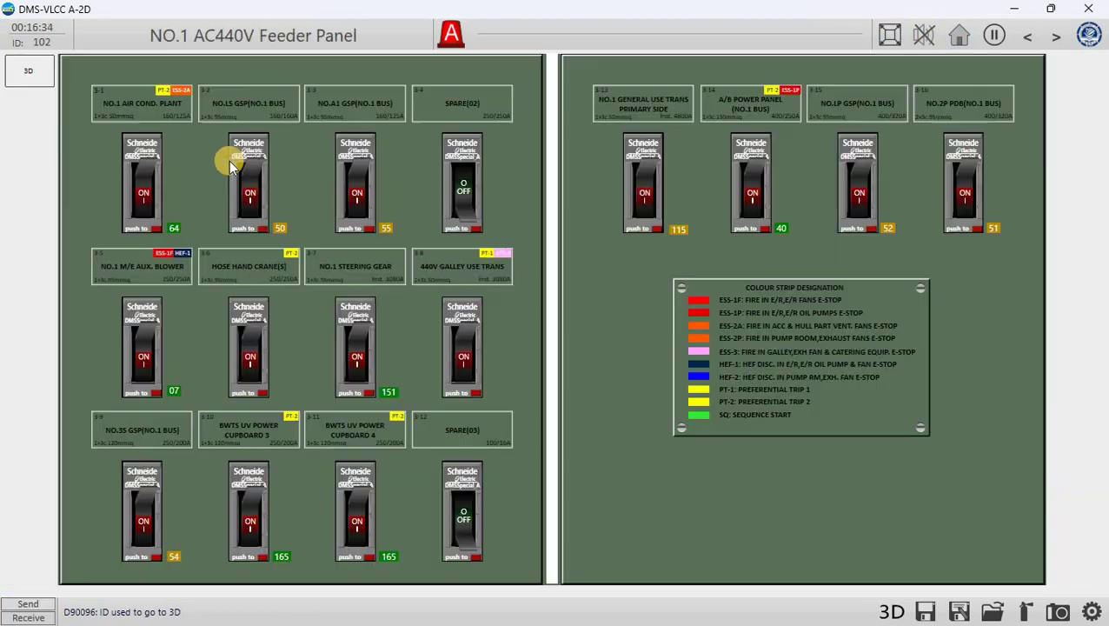
pyautogui.click(959, 36)
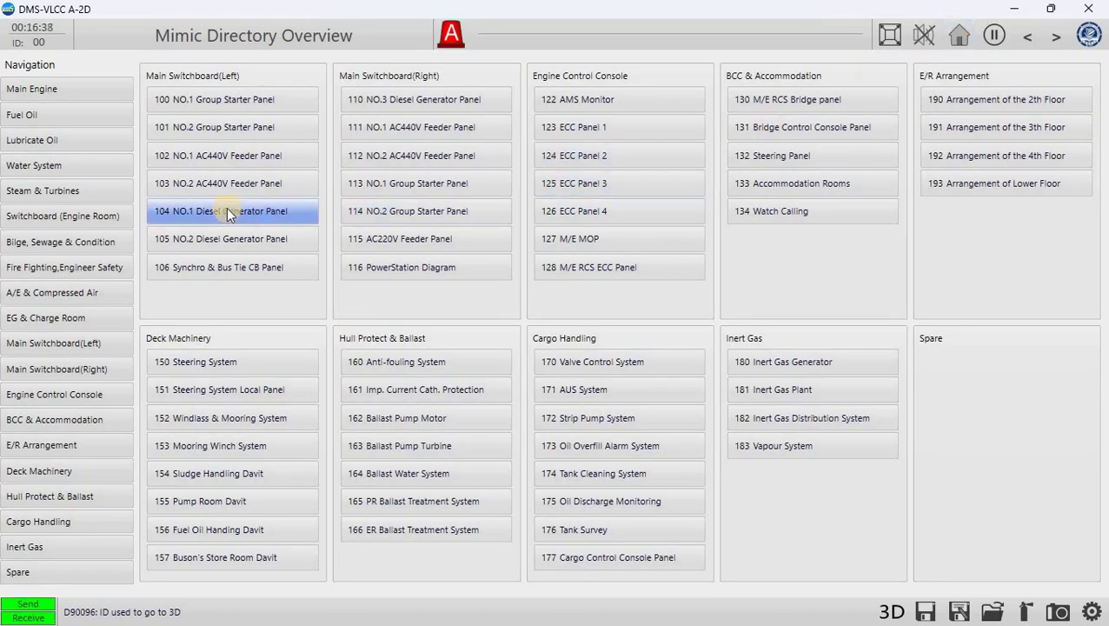
pyautogui.click(395, 101)
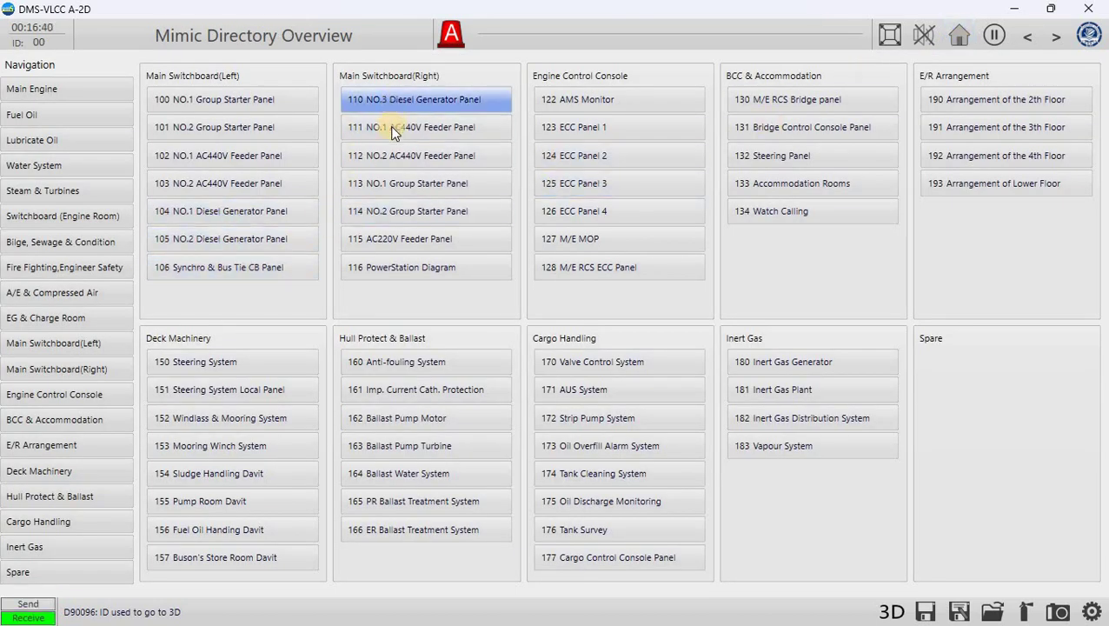
pyautogui.click(393, 132)
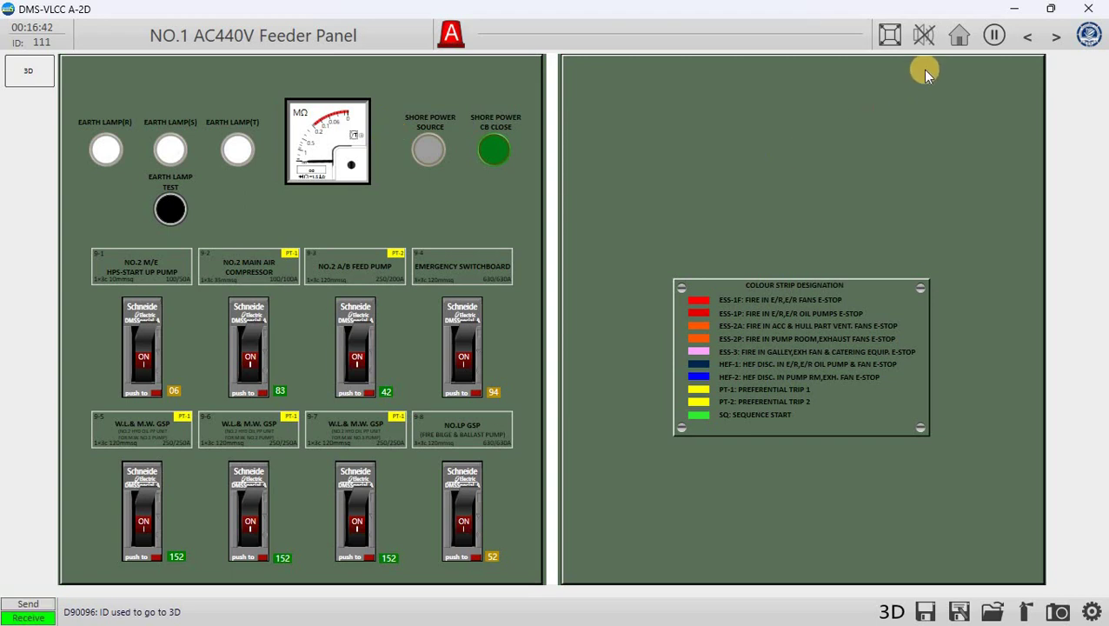
pyautogui.rightClick(644, 144)
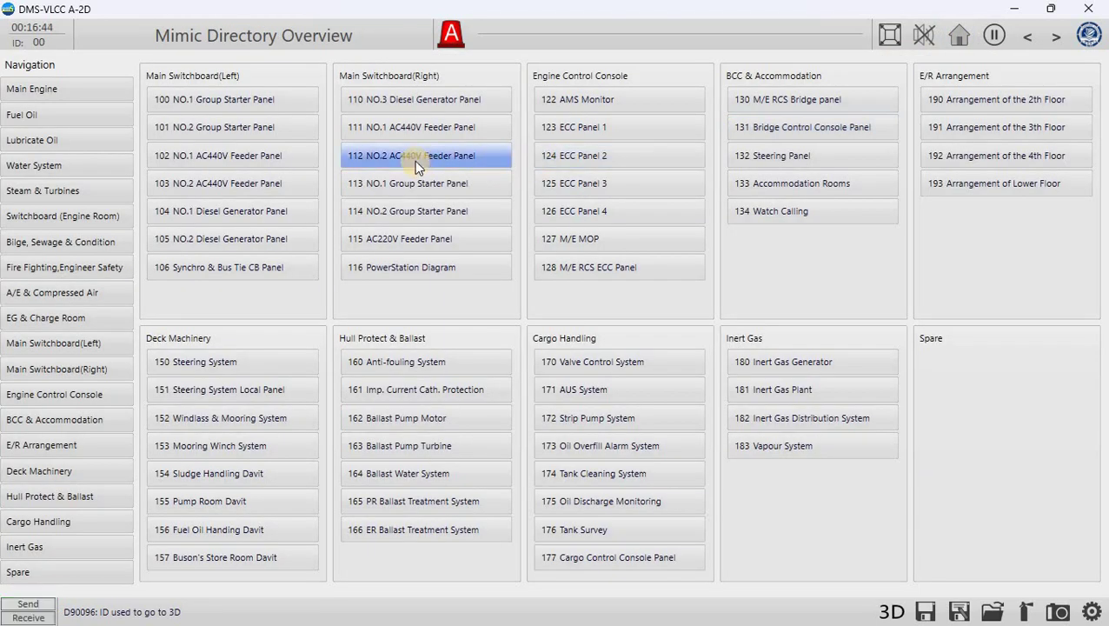
# View the NO.2 AC440V Feeder Panel and both group starter panels under Main Switchboard(Right), returning to the directory after each.
pyautogui.click(415, 160)
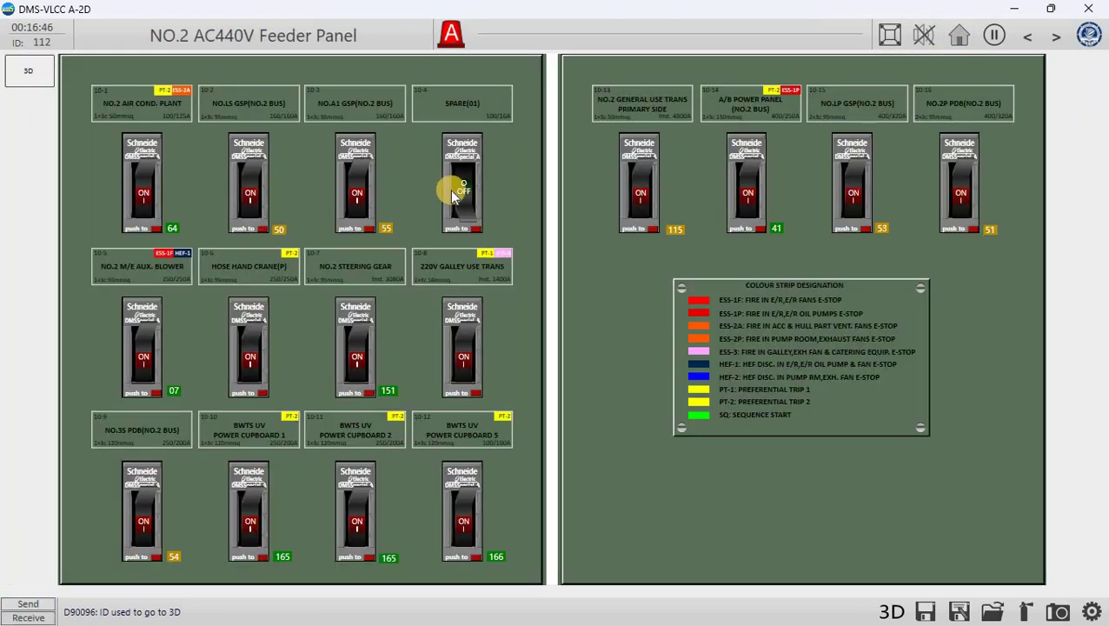
pyautogui.click(957, 37)
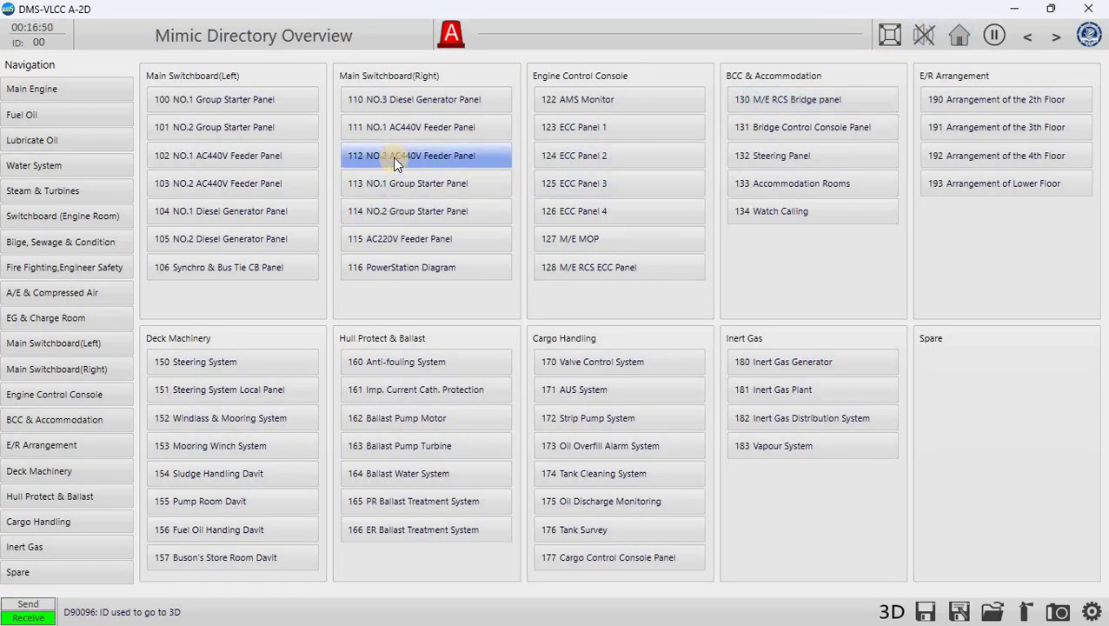
pyautogui.click(395, 193)
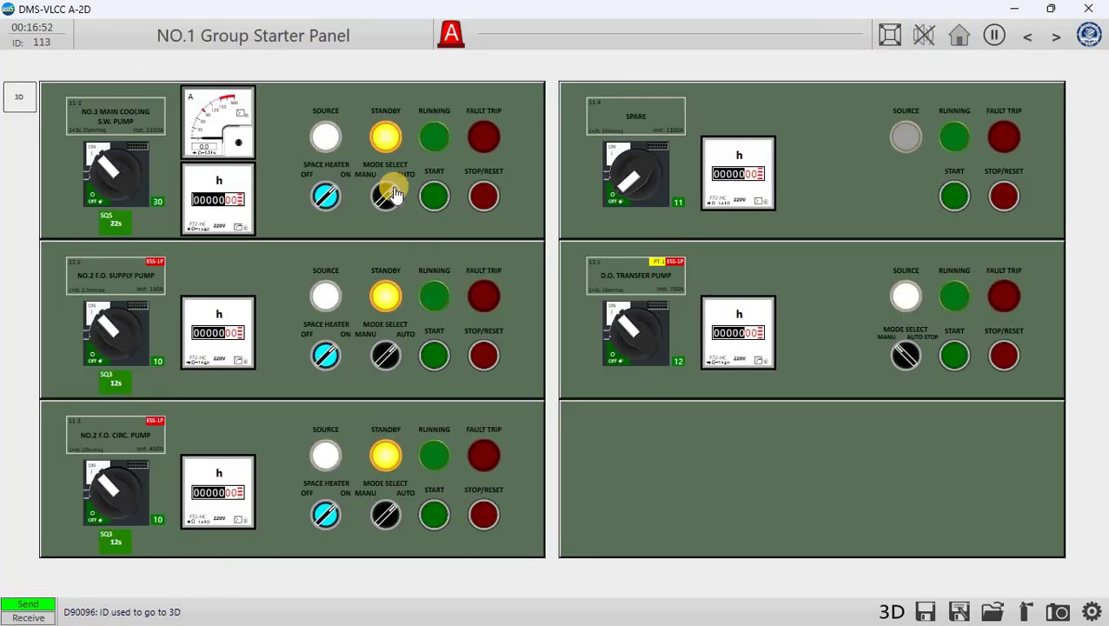
pyautogui.click(959, 37)
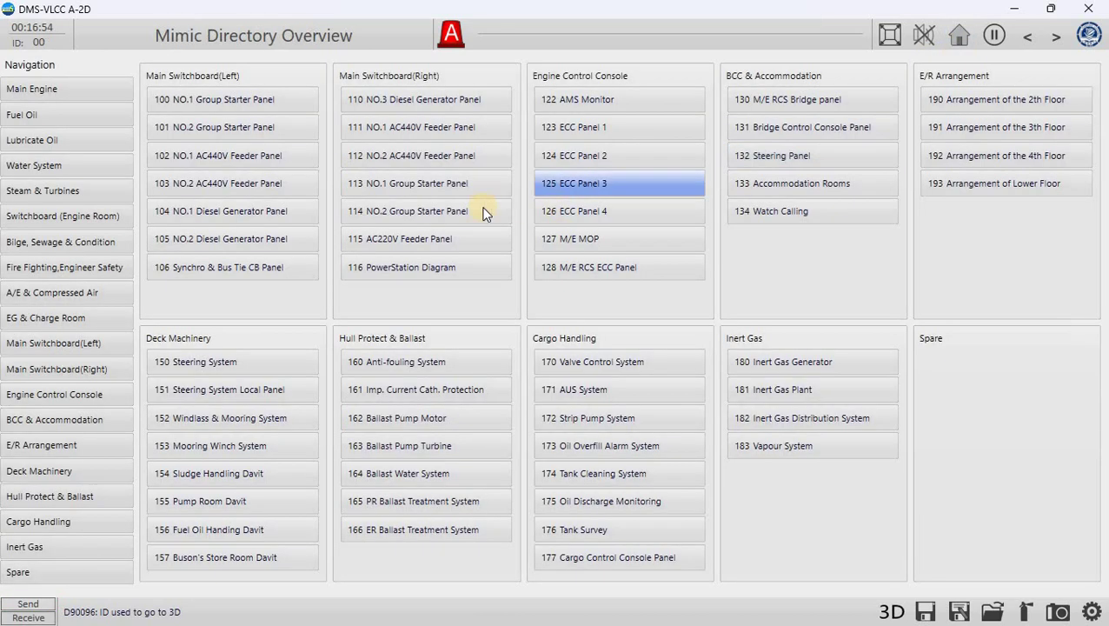
pyautogui.click(395, 217)
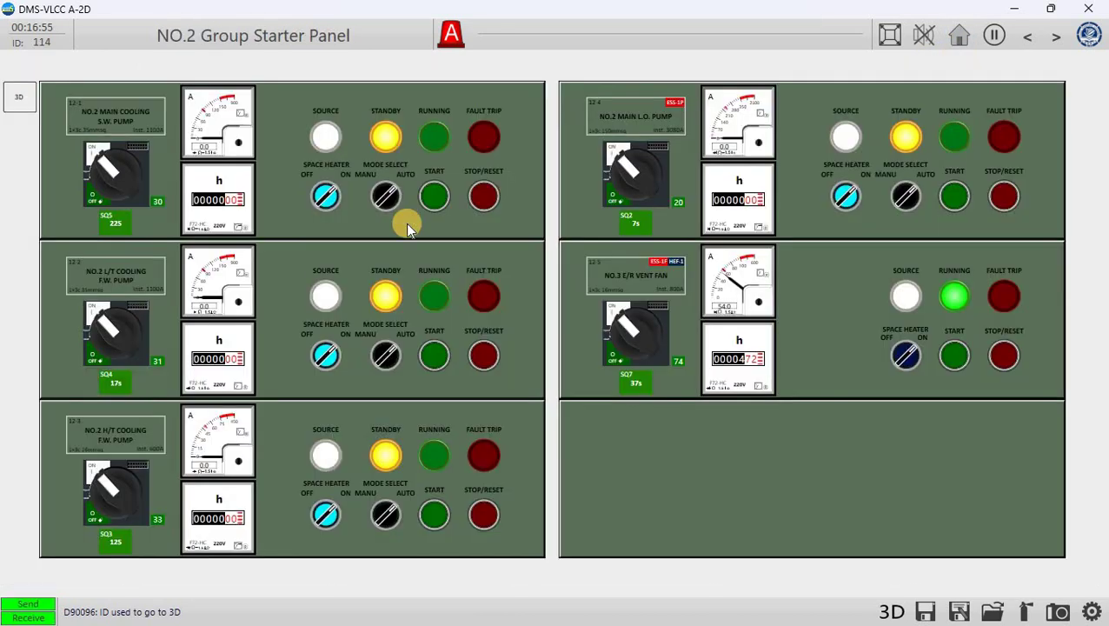
pyautogui.click(959, 37)
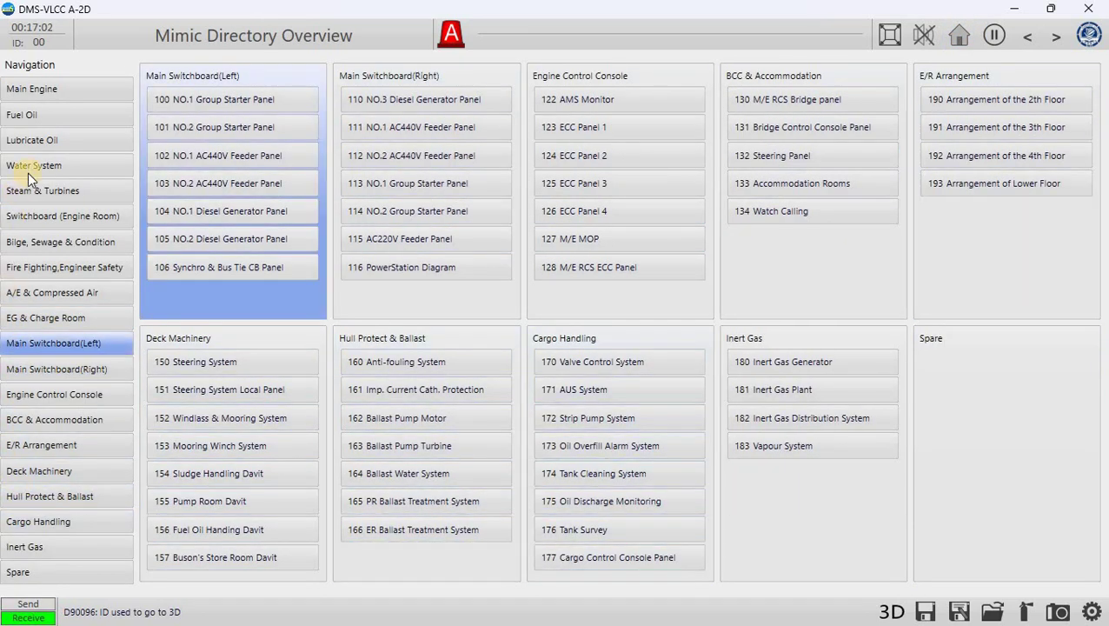
# Under Switchboard (Engine Room), view the NO.LS Group Starter Panel, 2P &3P Distribution Panel and LP1 &LP3 Group Starter Panel, returning to the directory each time.
pyautogui.click(28, 169)
pyautogui.click(249, 364)
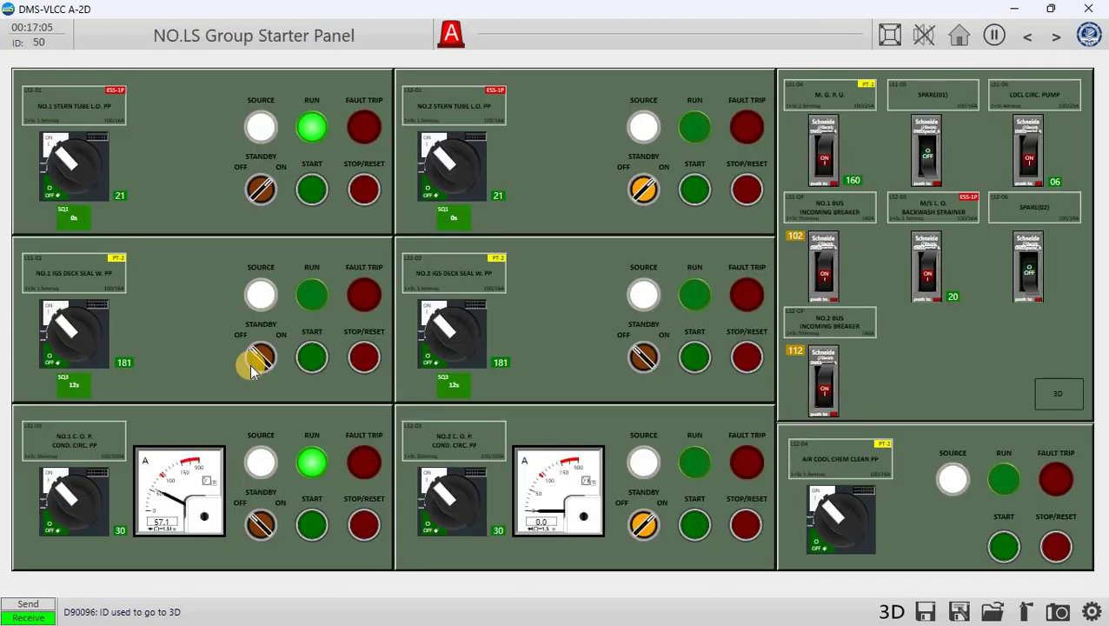
pyautogui.click(956, 38)
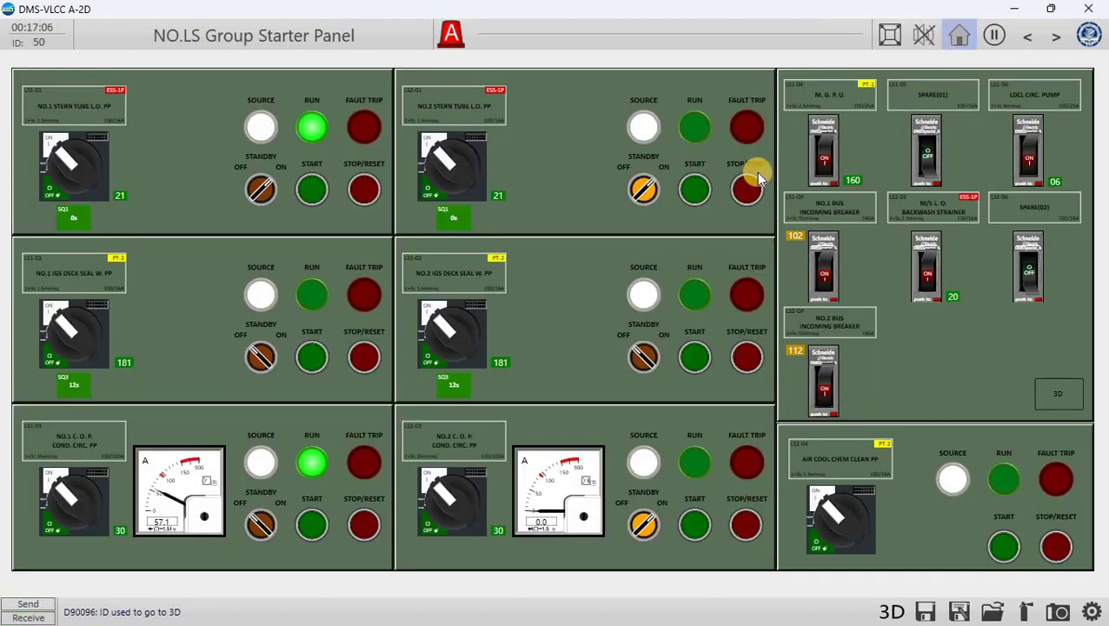
pyautogui.click(235, 391)
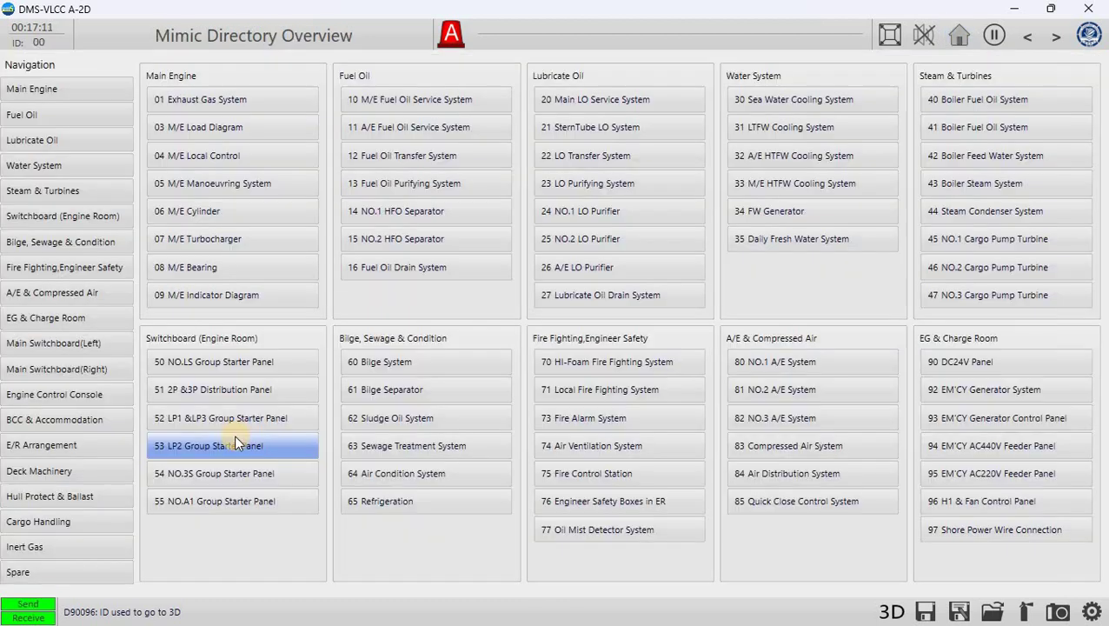
pyautogui.click(224, 424)
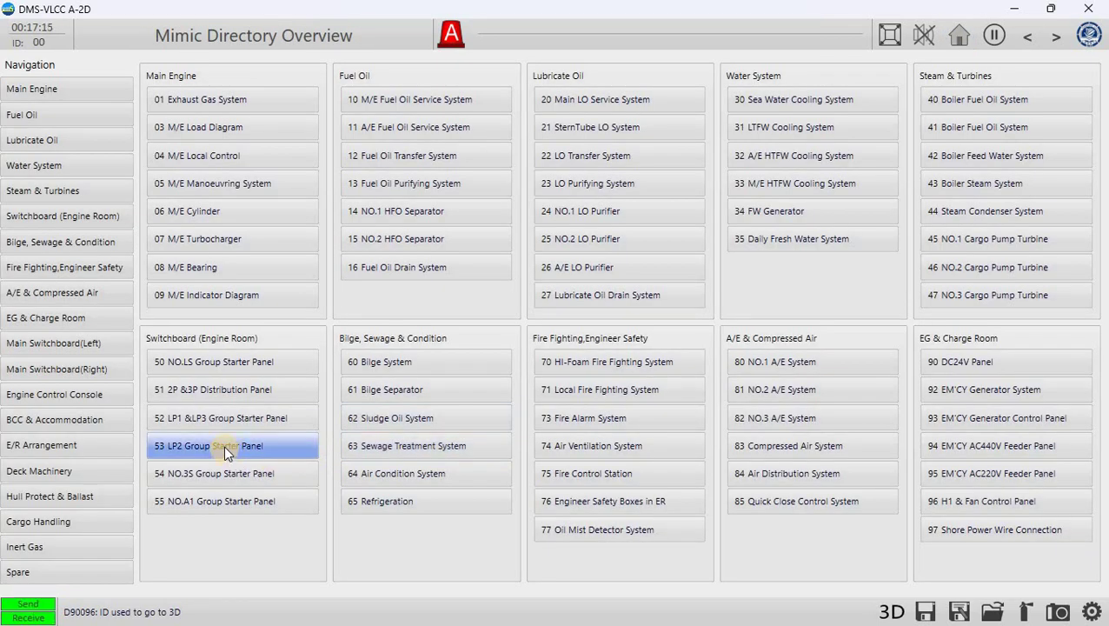
# View the LP2, NO.3S and NO.A1 Group Starter Panels under Switchboard (Engine Room), returning to the mimic directory after each.
pyautogui.click(223, 445)
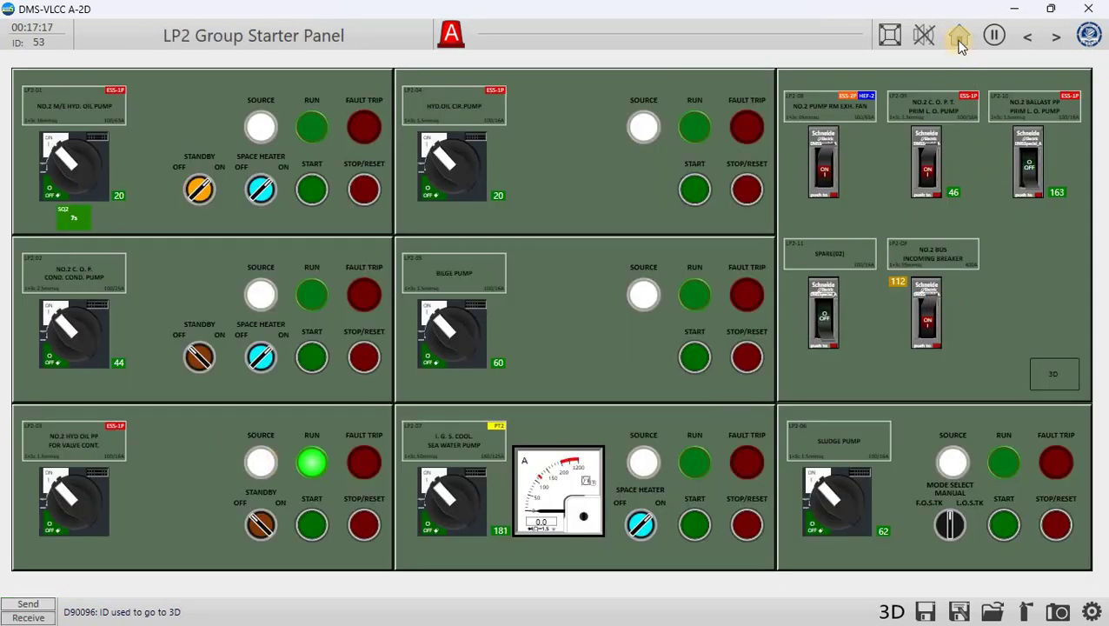
pyautogui.click(959, 35)
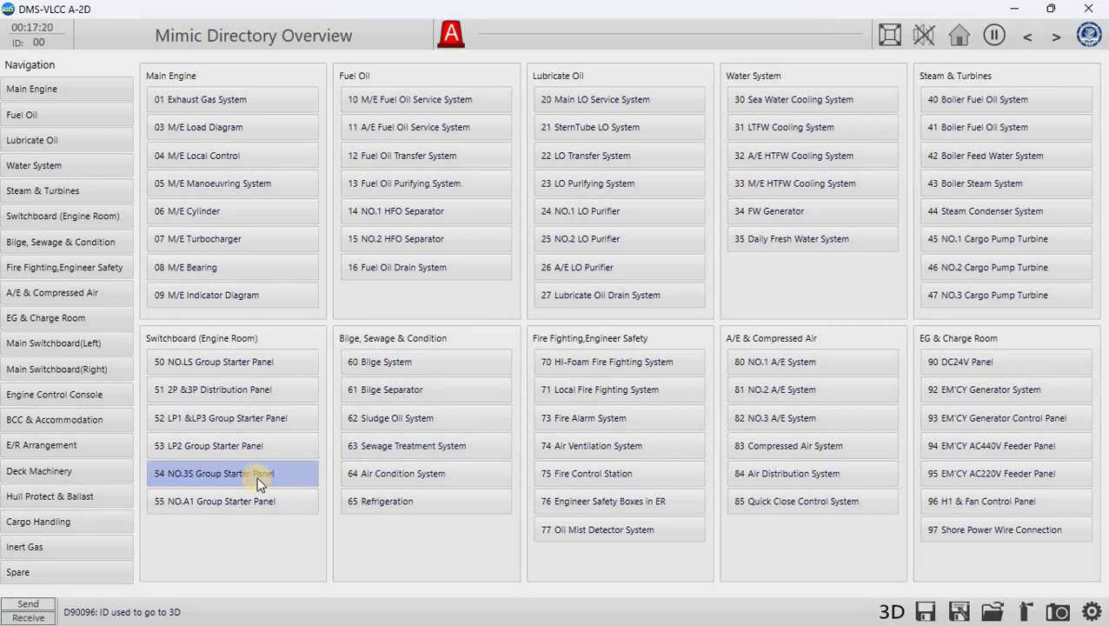
pyautogui.click(258, 480)
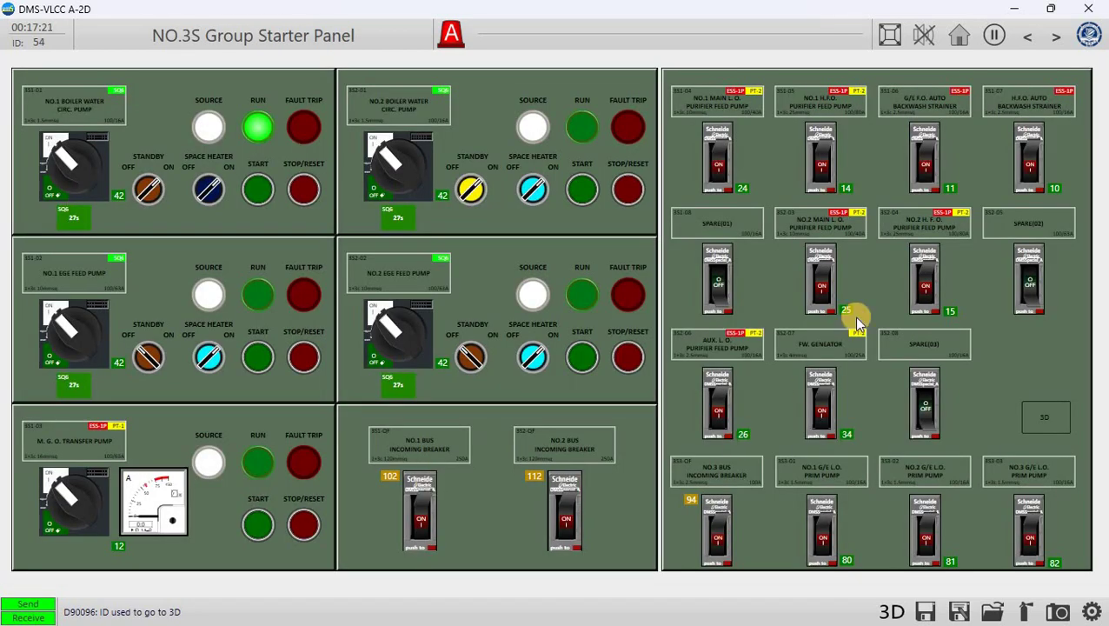
pyautogui.click(959, 35)
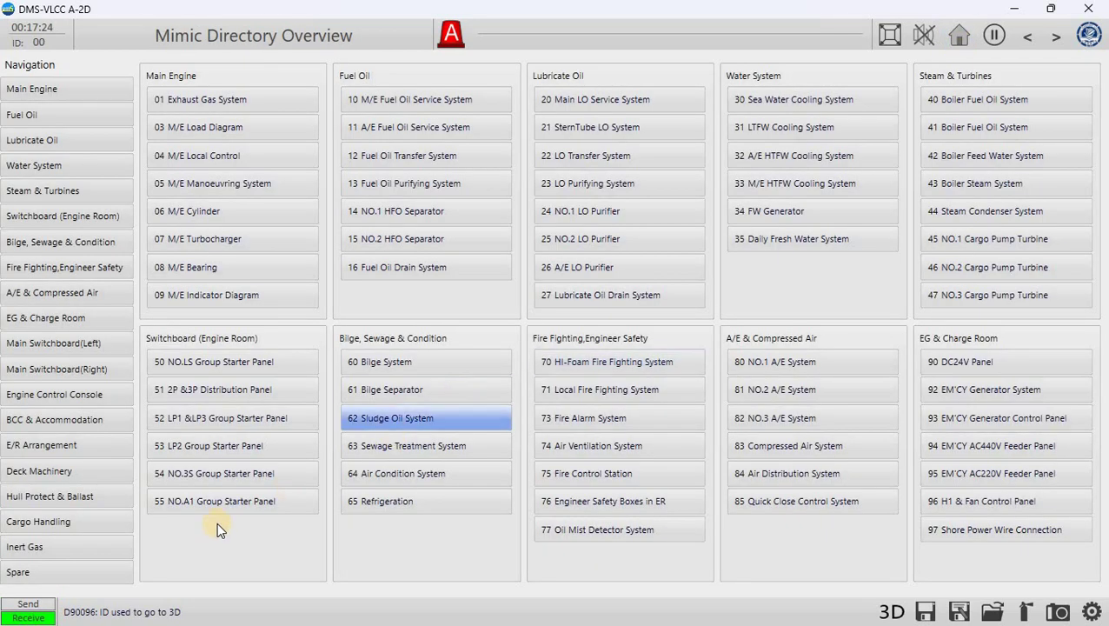
pyautogui.click(226, 502)
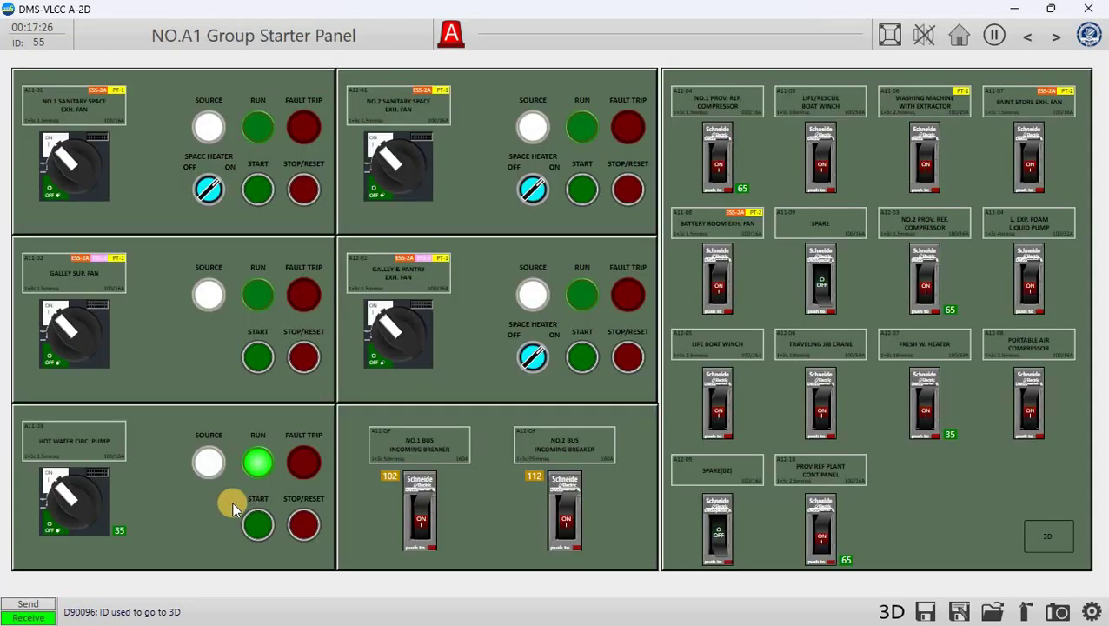
pyautogui.click(959, 35)
# Open the Valve Control System mimic under Cargo Handling.
pyautogui.click(10, 444)
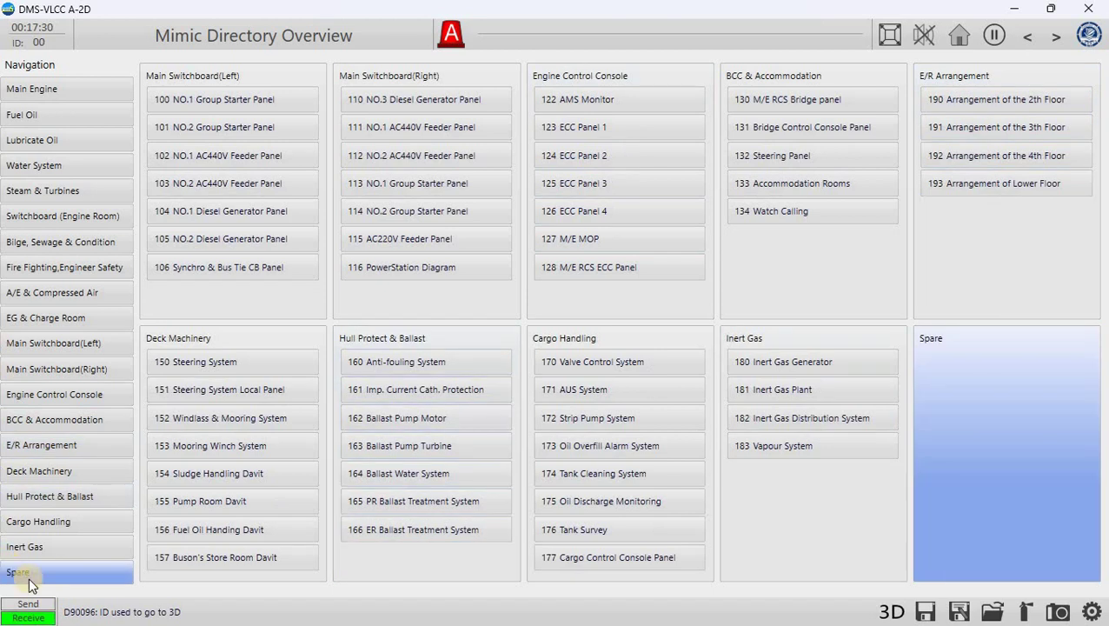
pyautogui.click(637, 360)
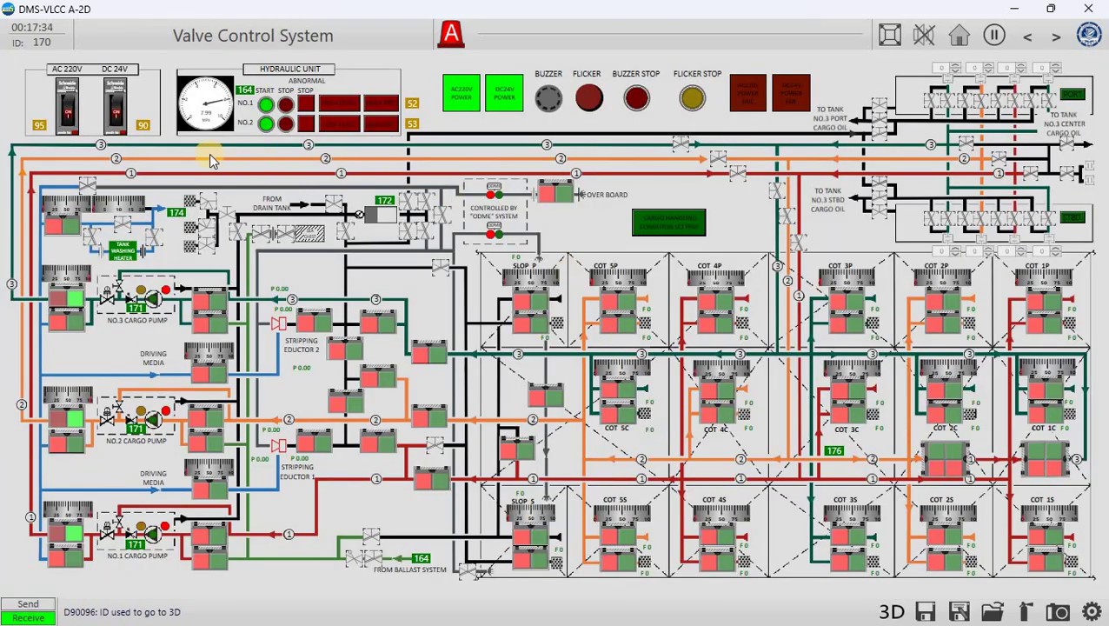
# From the Valve Control System, view the linked EM'CY AC220V Feeder Panel and DC24V Panel, returning to the valve mimic after each.
pyautogui.click(68, 126)
pyautogui.click(42, 123)
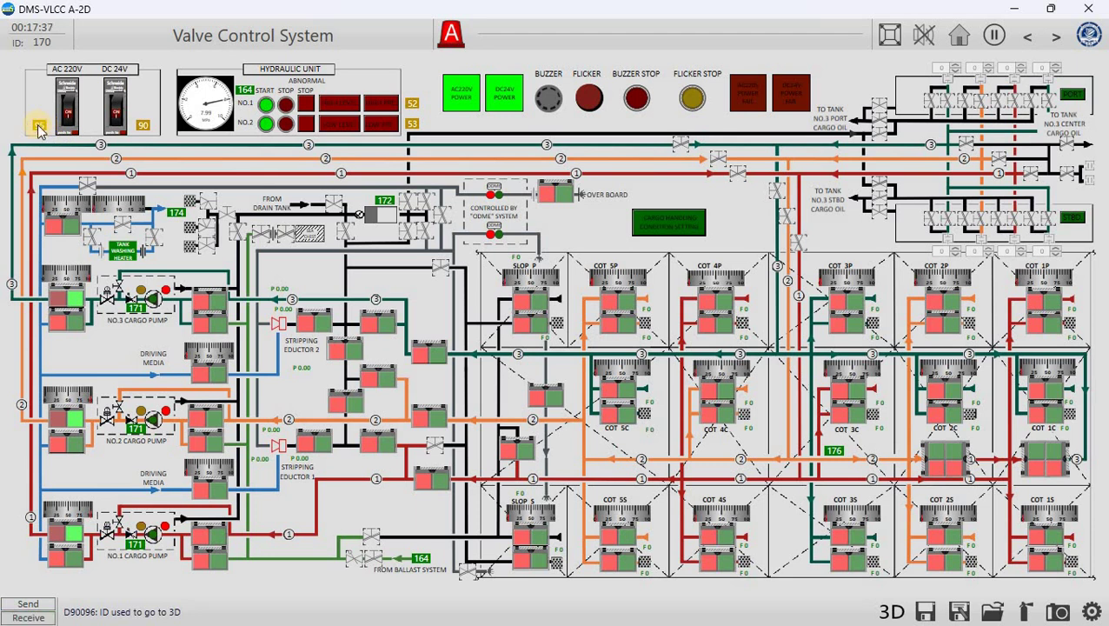
pyautogui.click(37, 125)
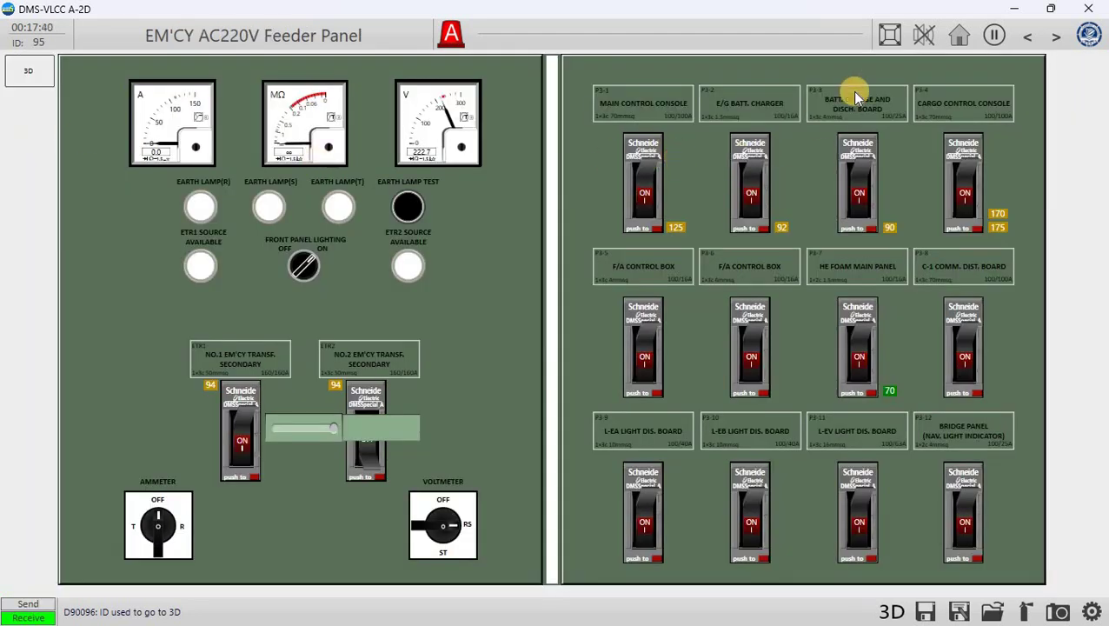
pyautogui.click(1030, 40)
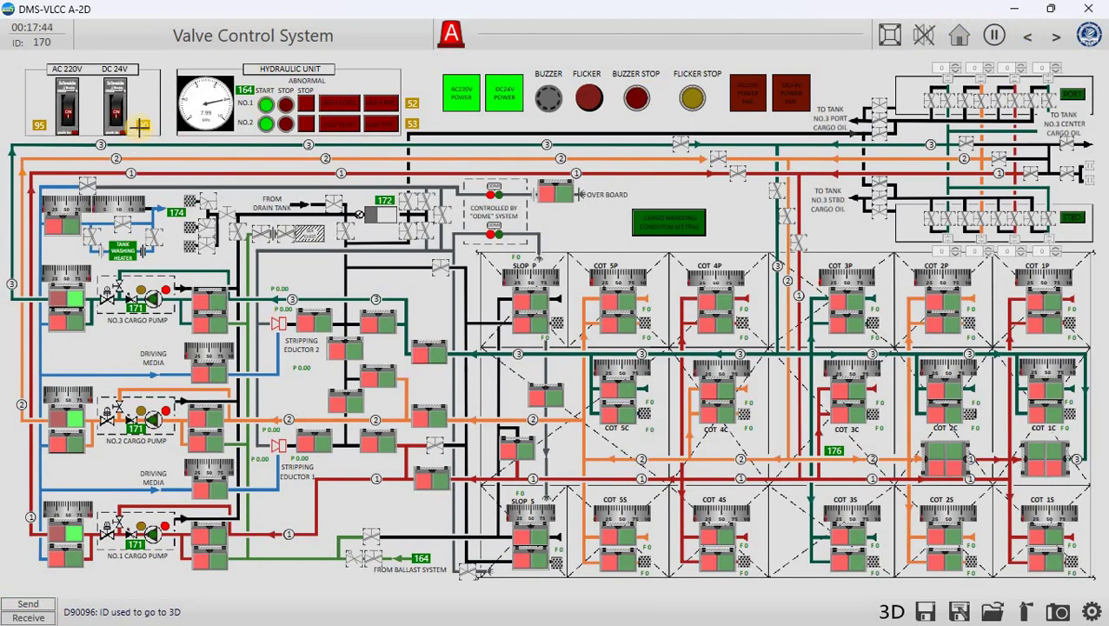
pyautogui.click(139, 127)
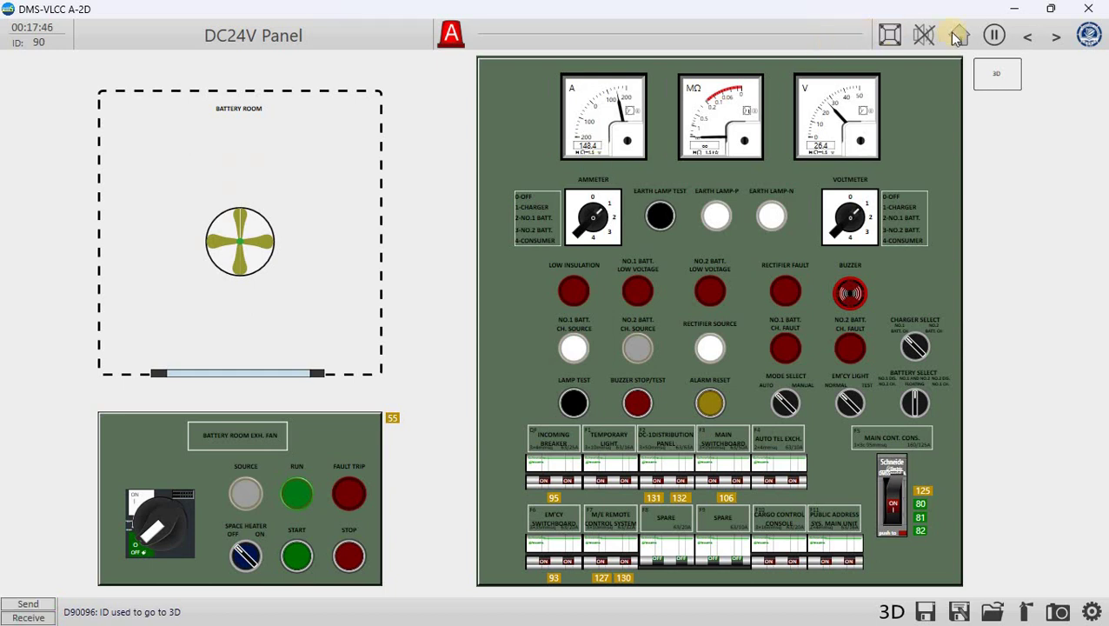
pyautogui.click(1026, 40)
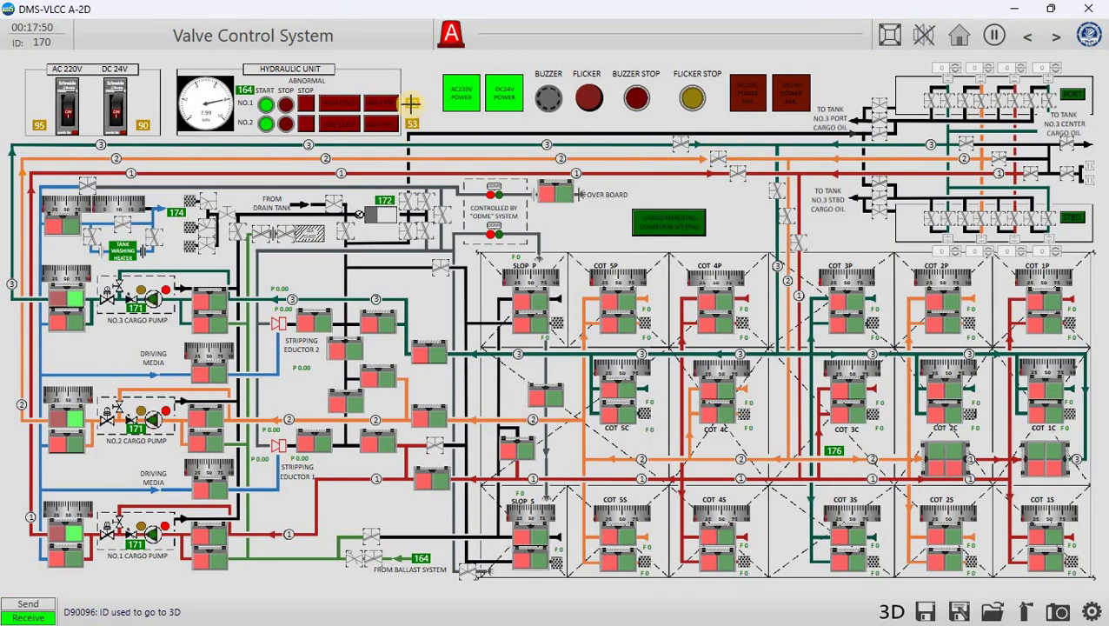
# View the LP1 &LP3 and LP2 Group Starter Panels linked from the hydraulic unit, and return to the mimic directory.
pyautogui.click(411, 104)
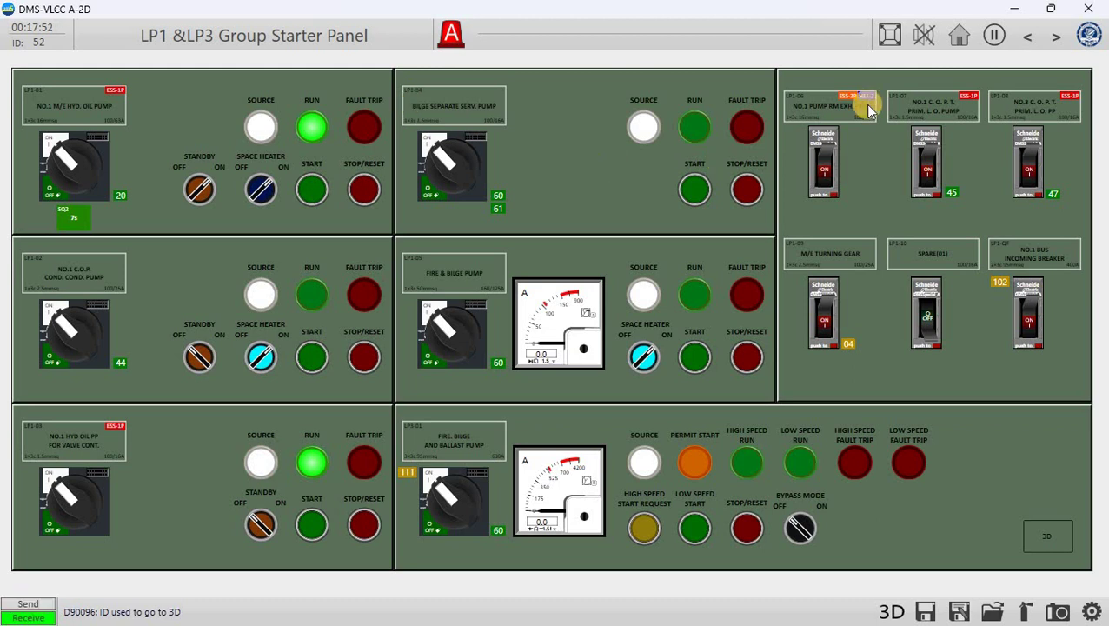
pyautogui.click(1025, 41)
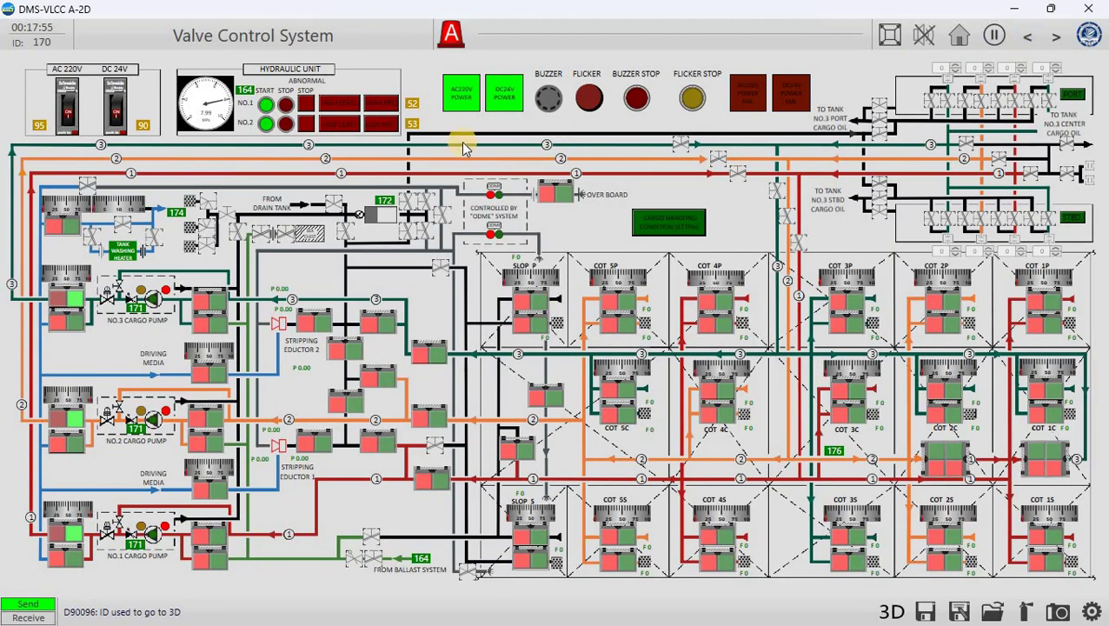
pyautogui.click(412, 125)
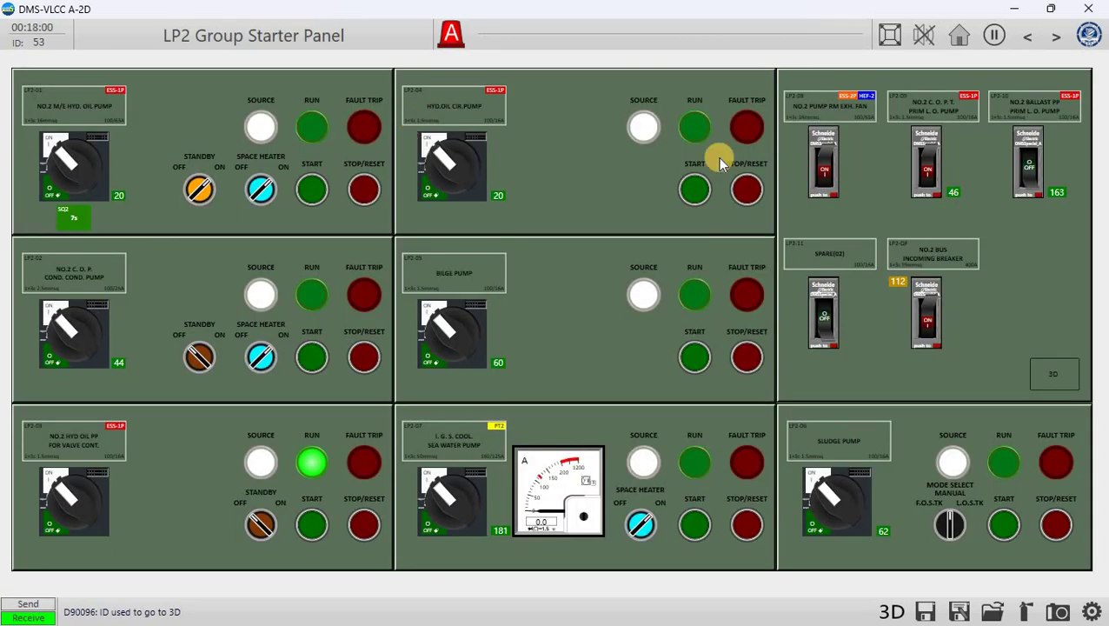
pyautogui.click(962, 39)
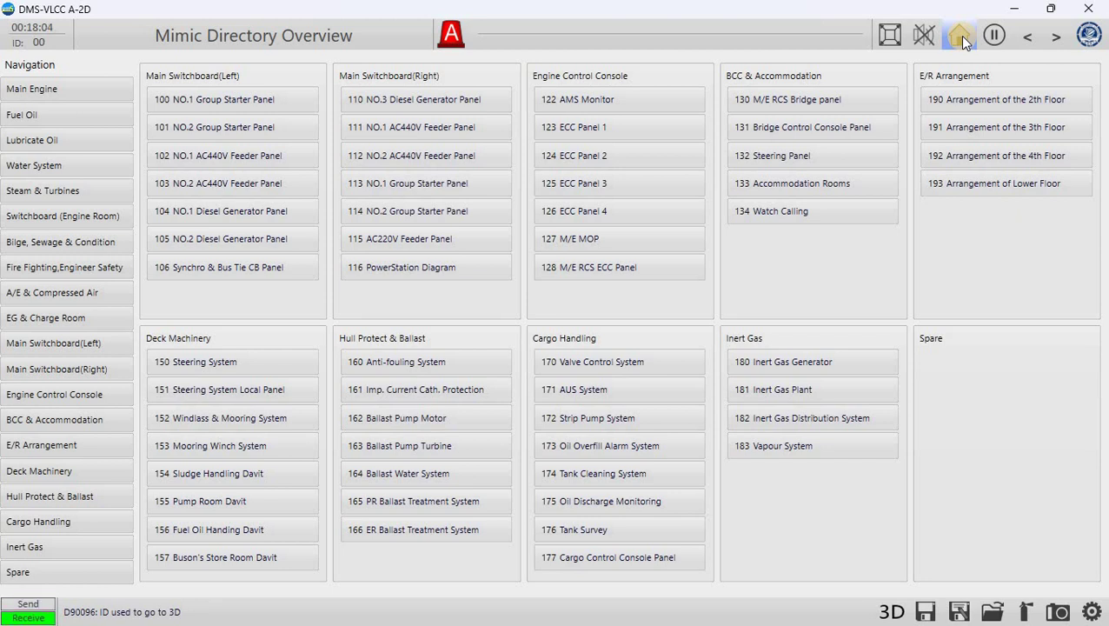
# In the Ballast Pump Motor mimic, switch on the No.1 ballast pump's main switch and turn on its space heater.
pyautogui.click(14, 369)
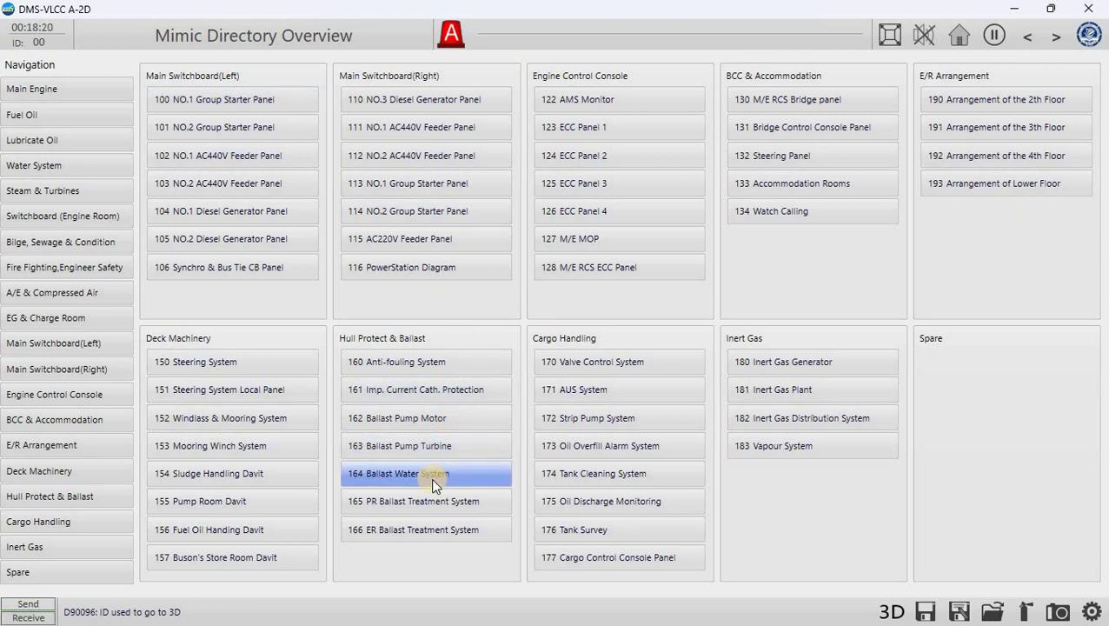
pyautogui.click(410, 420)
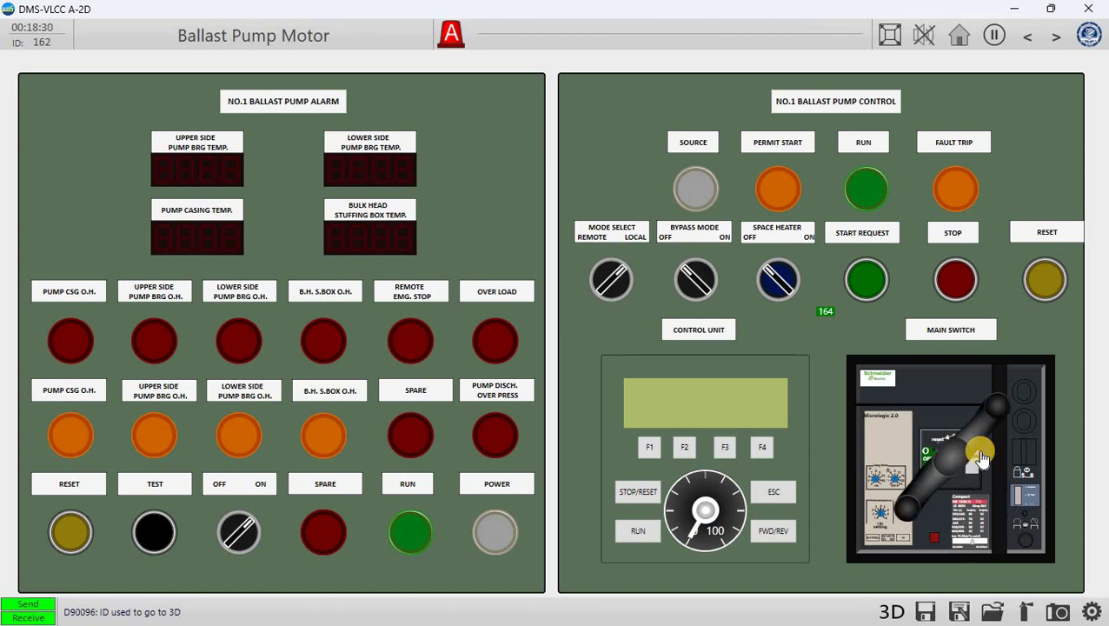
pyautogui.click(981, 458)
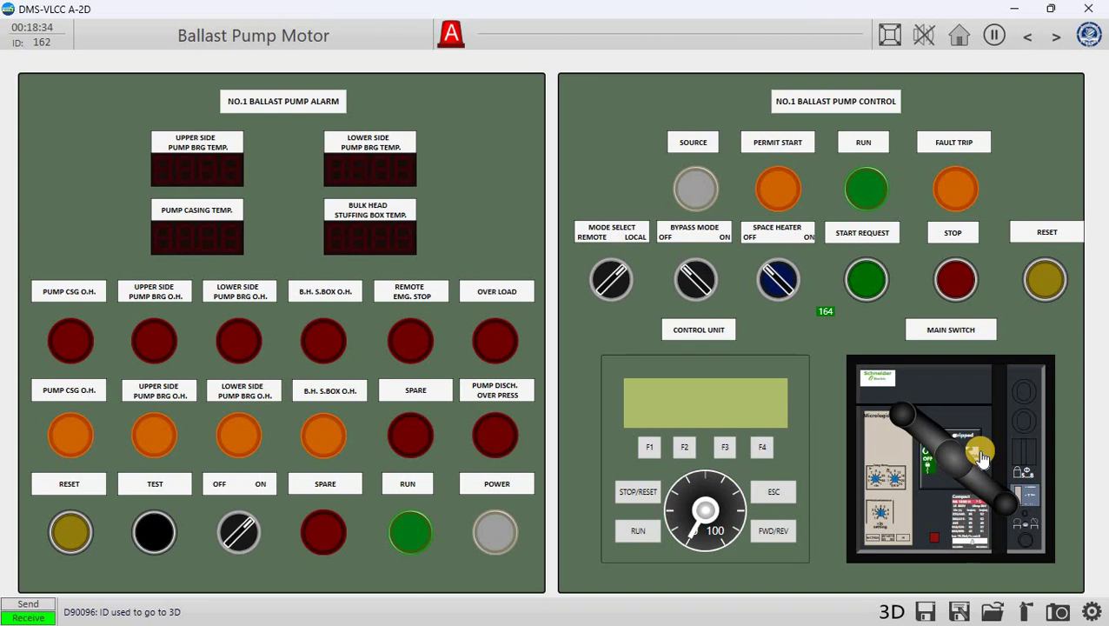
pyautogui.click(782, 282)
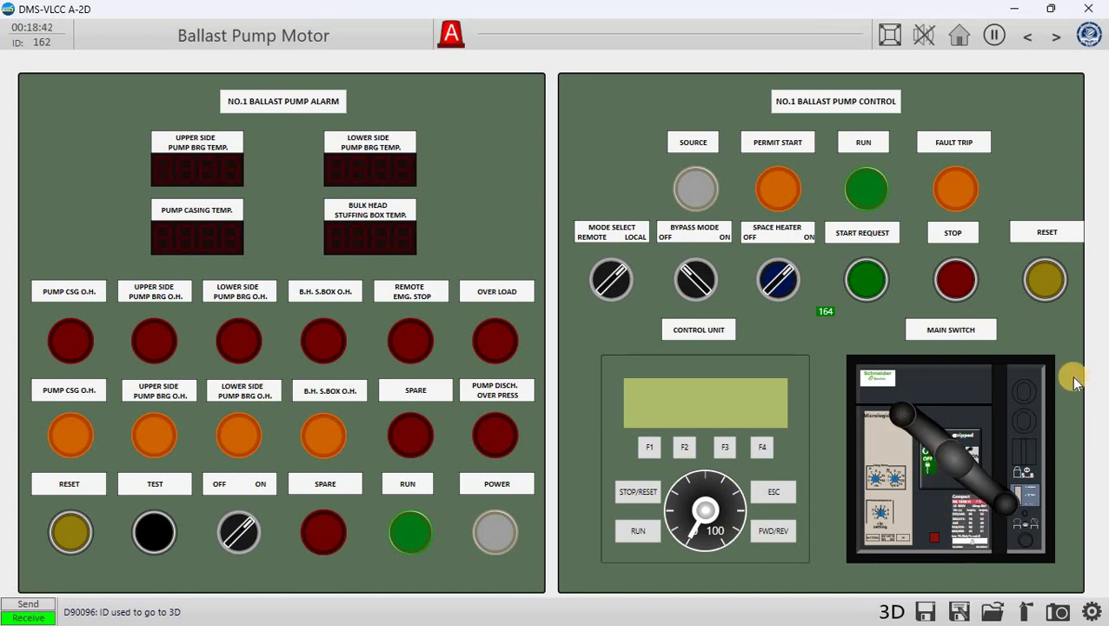
# View the linked Ballast Water System mimic and return to the mimic directory.
pyautogui.click(826, 313)
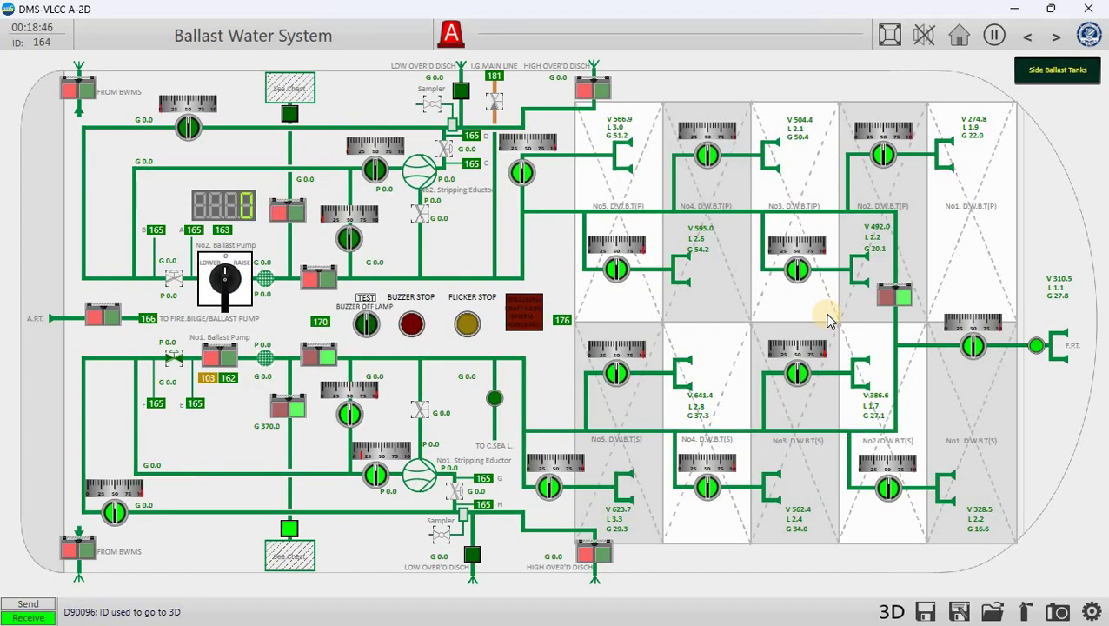
pyautogui.click(958, 39)
pyautogui.click(10, 265)
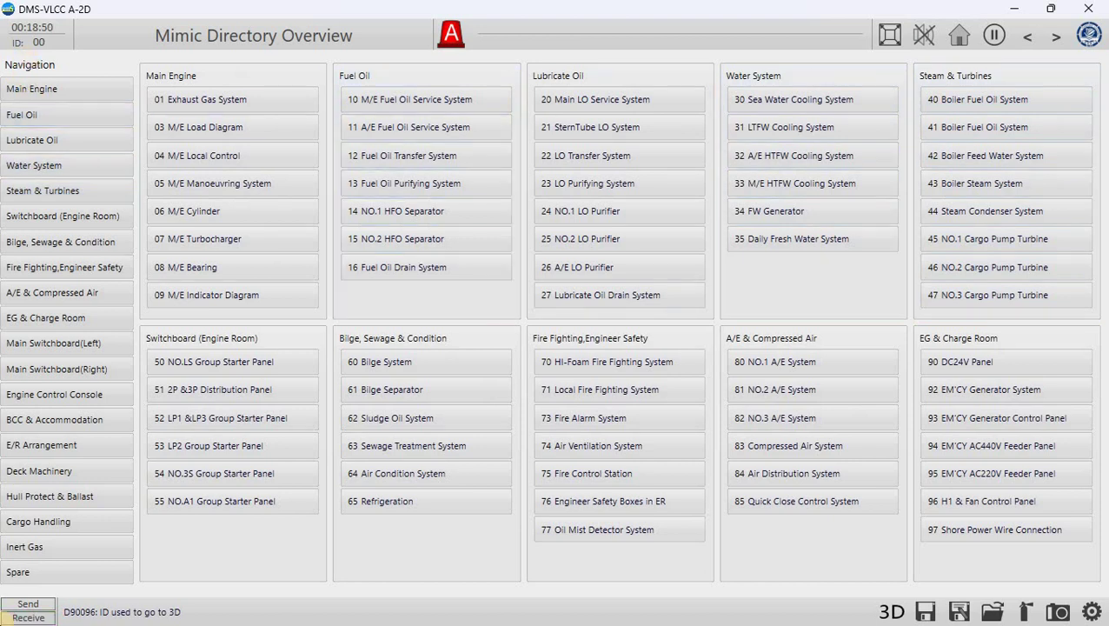
# View the NO.1 and NO.2 Group Starter Panels under Main Switchboard(Left), returning to the directory after each.
pyautogui.click(213, 102)
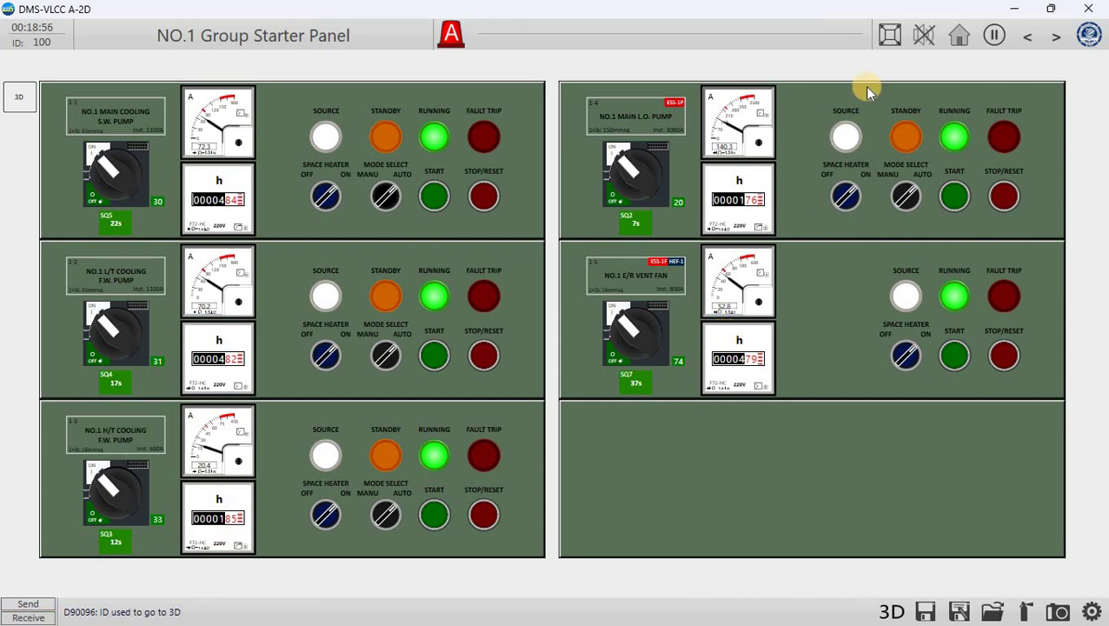
pyautogui.click(961, 39)
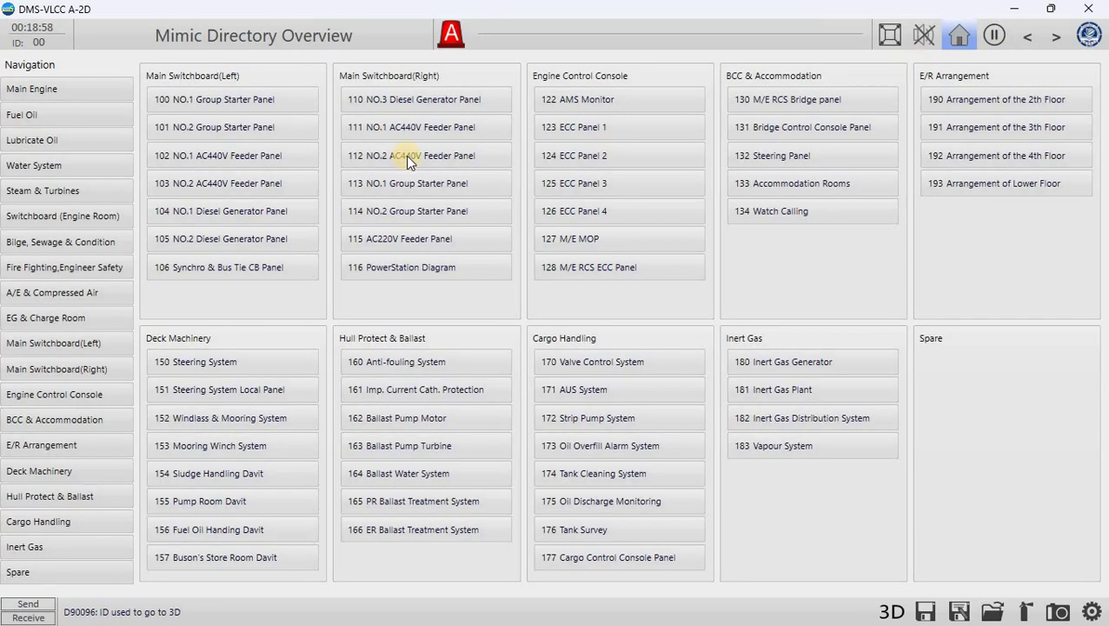
pyautogui.click(209, 126)
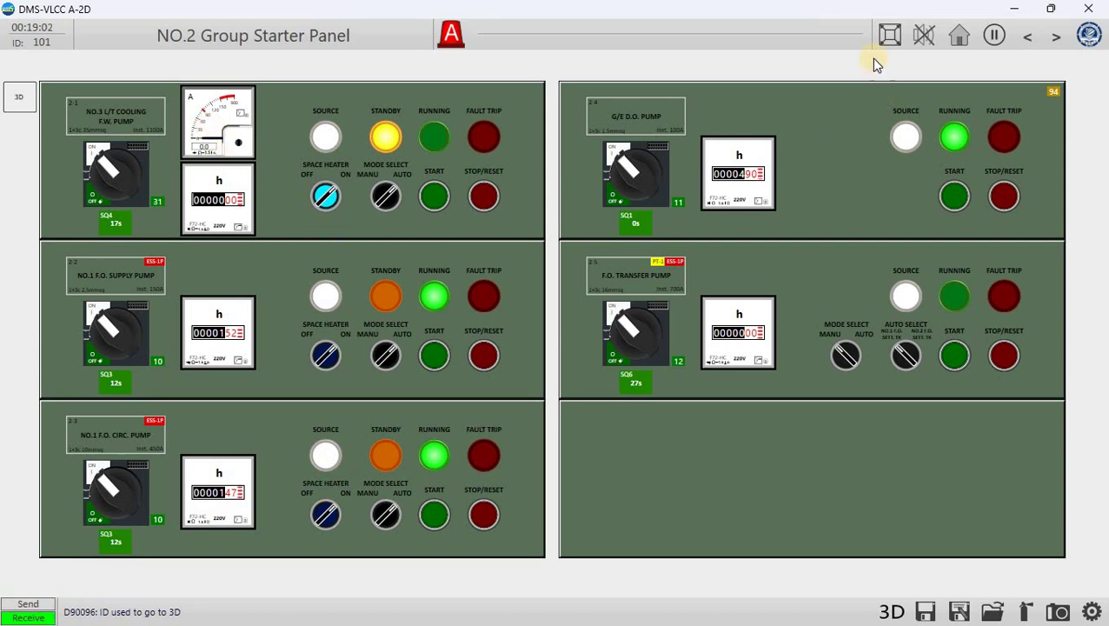
pyautogui.click(959, 35)
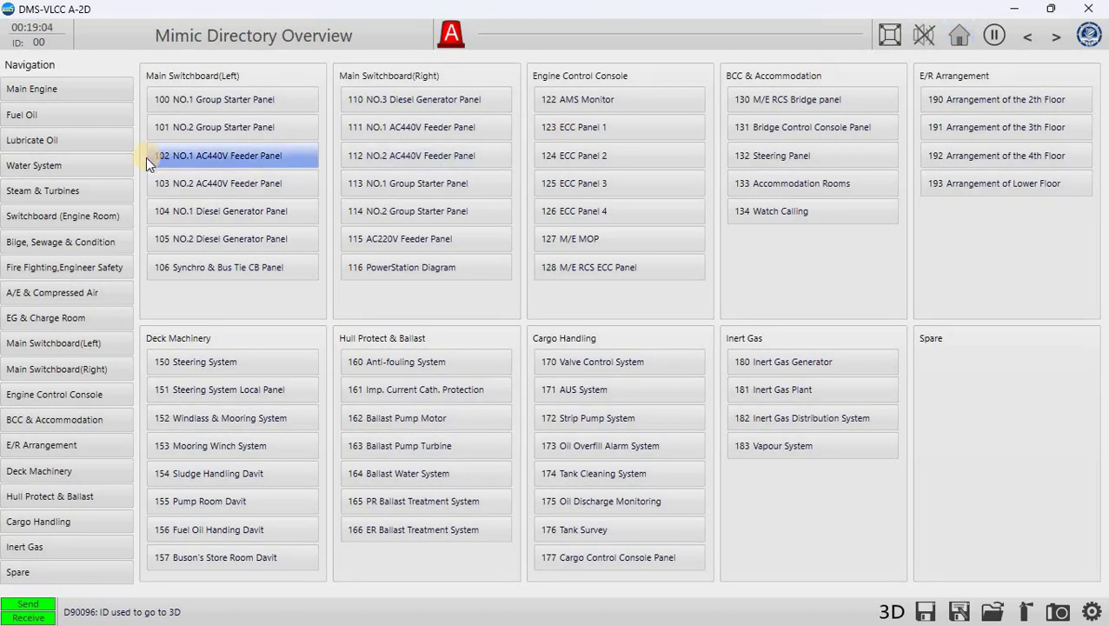
# Check the NO.1 AC440V Feeder Panel under Main Switchboard(Left) and switch on the NO.1 Ballast Pump breaker on the NO.2 AC440V Feeder Panel.
pyautogui.click(183, 157)
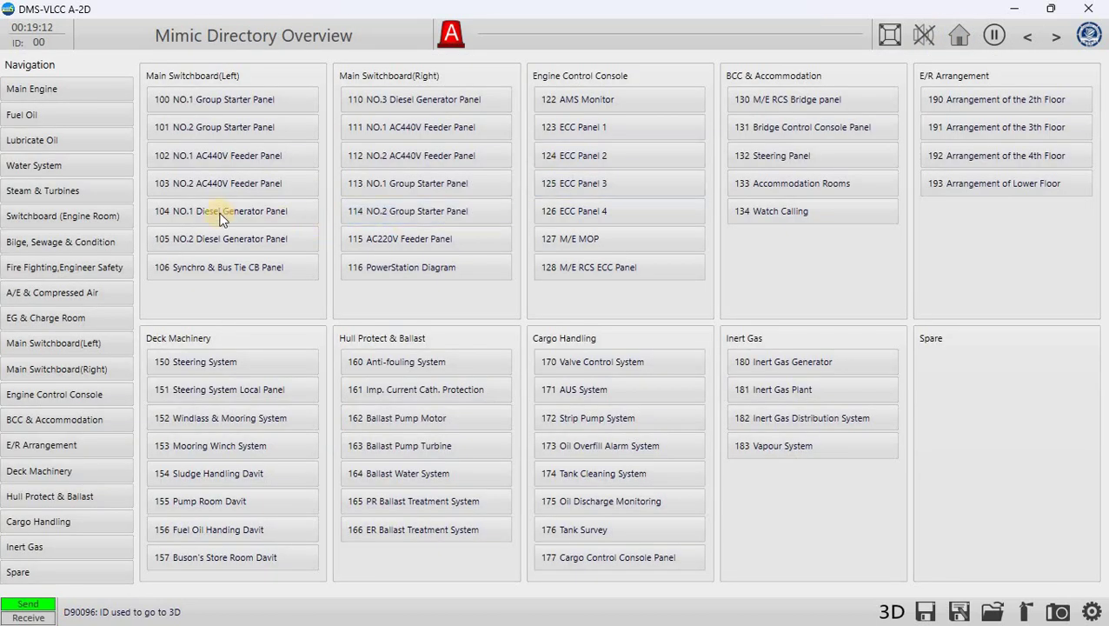
pyautogui.click(203, 182)
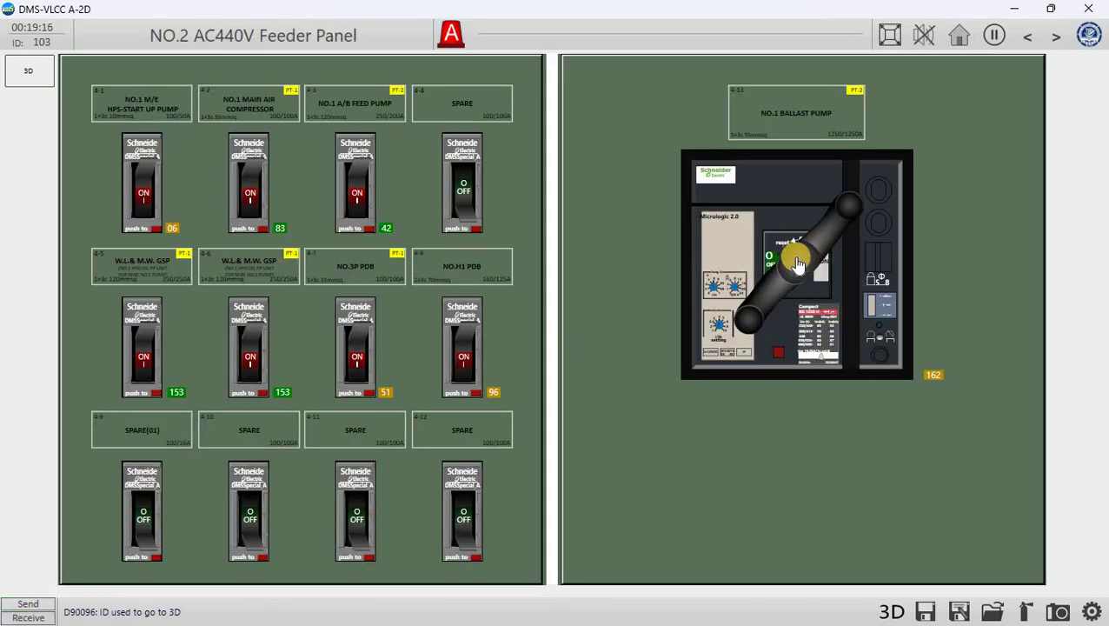
pyautogui.click(804, 280)
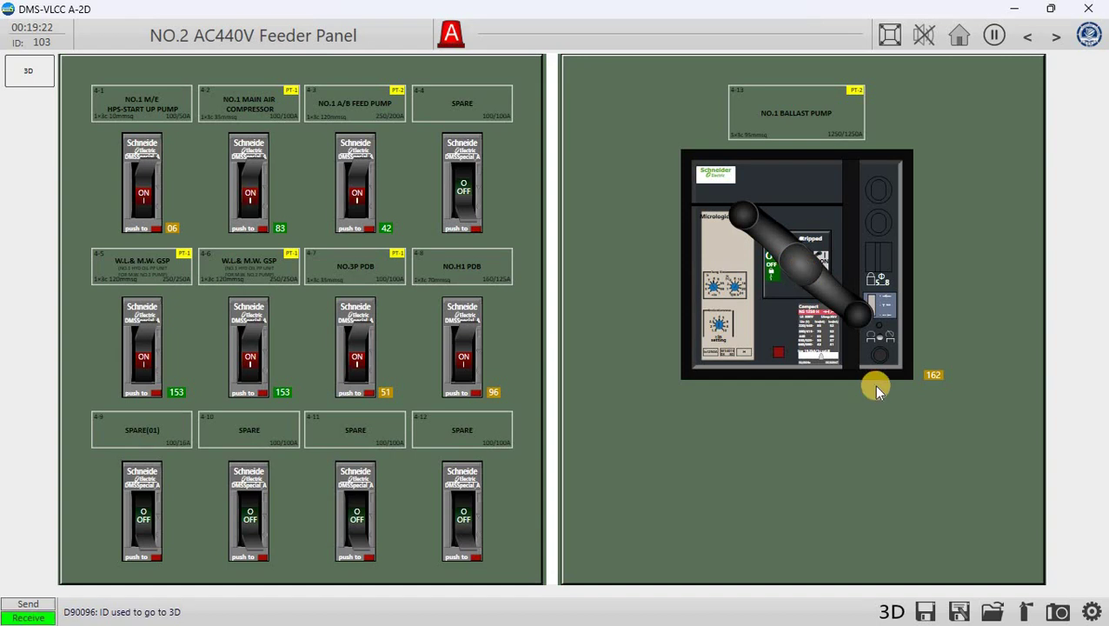
# In the linked Ballast Pump Motor mimic, turn up the control unit's speed dial and start the No.1 ballast pump.
pyautogui.click(933, 375)
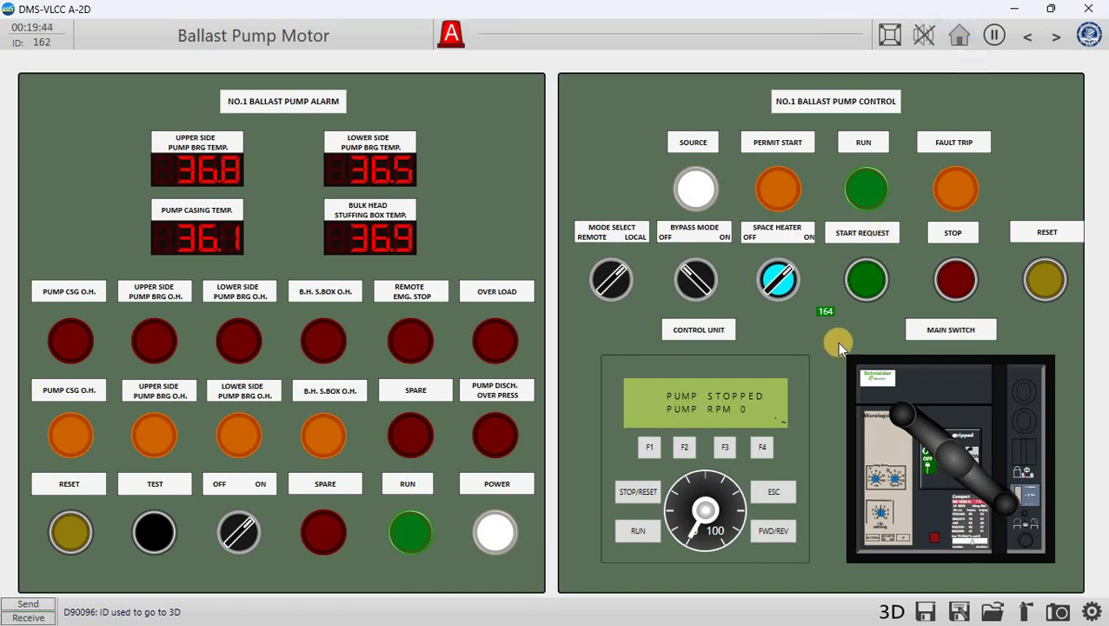
pyautogui.moveTo(696, 531); pyautogui.dragTo(687, 503)
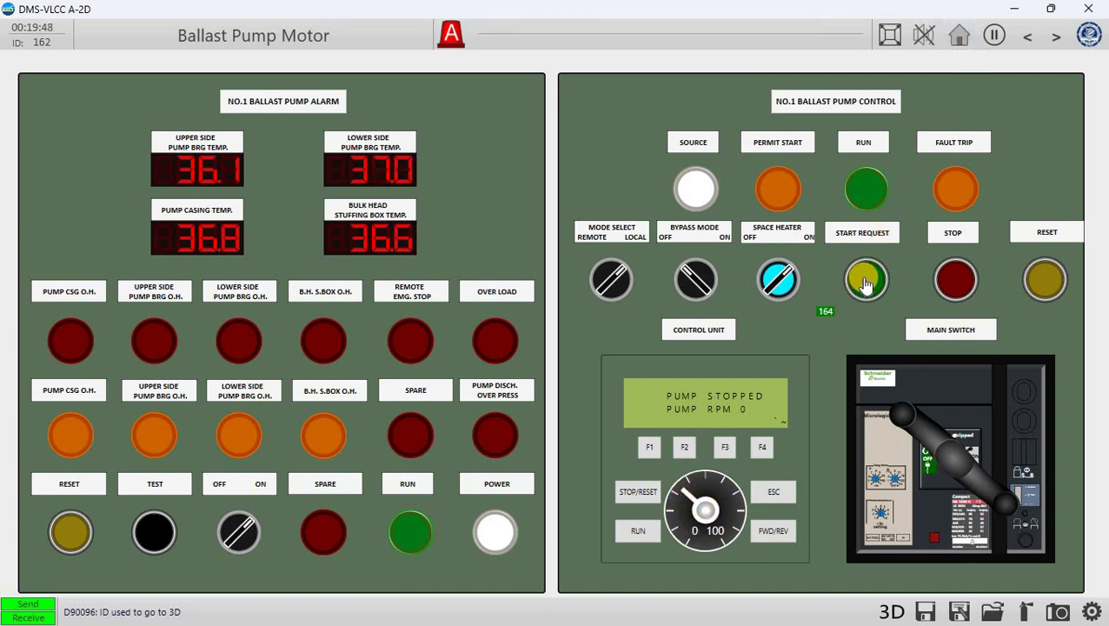
pyautogui.click(867, 284)
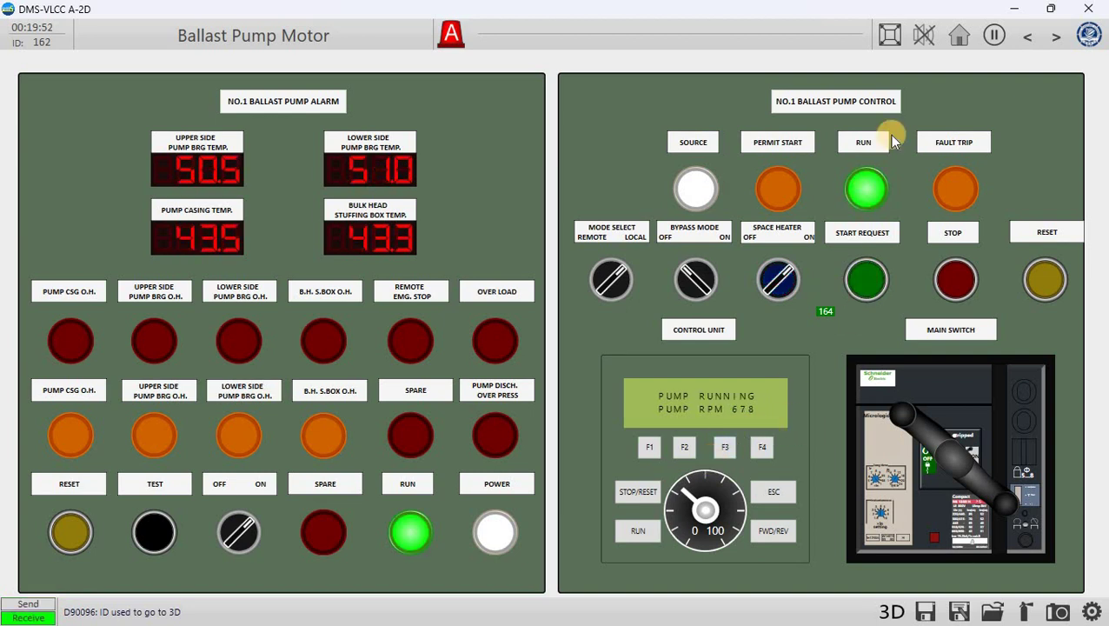
# In the Ballast Water System, send the stop command to the No.1 Ballast Pump and close the valve on its discharge line.
pyautogui.rightClick(821, 306)
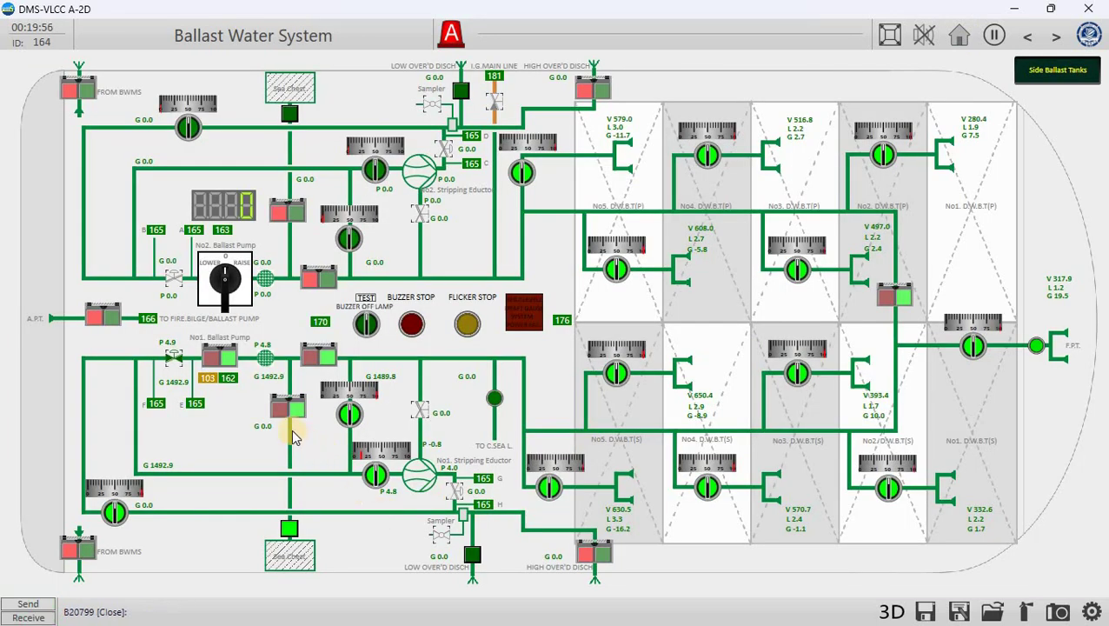
pyautogui.click(118, 513)
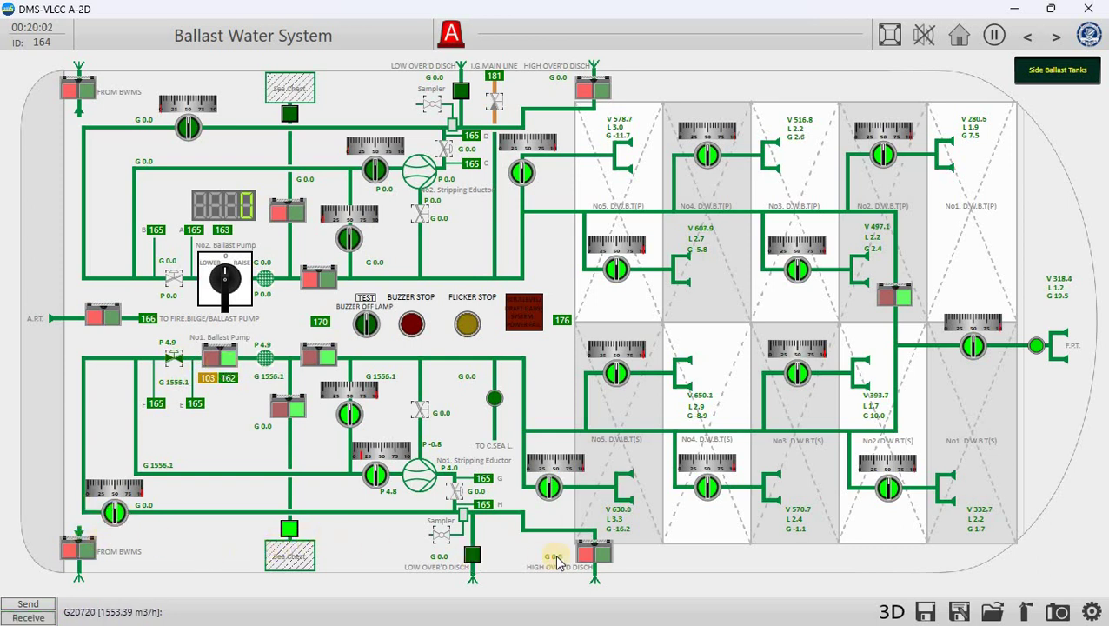
pyautogui.click(220, 360)
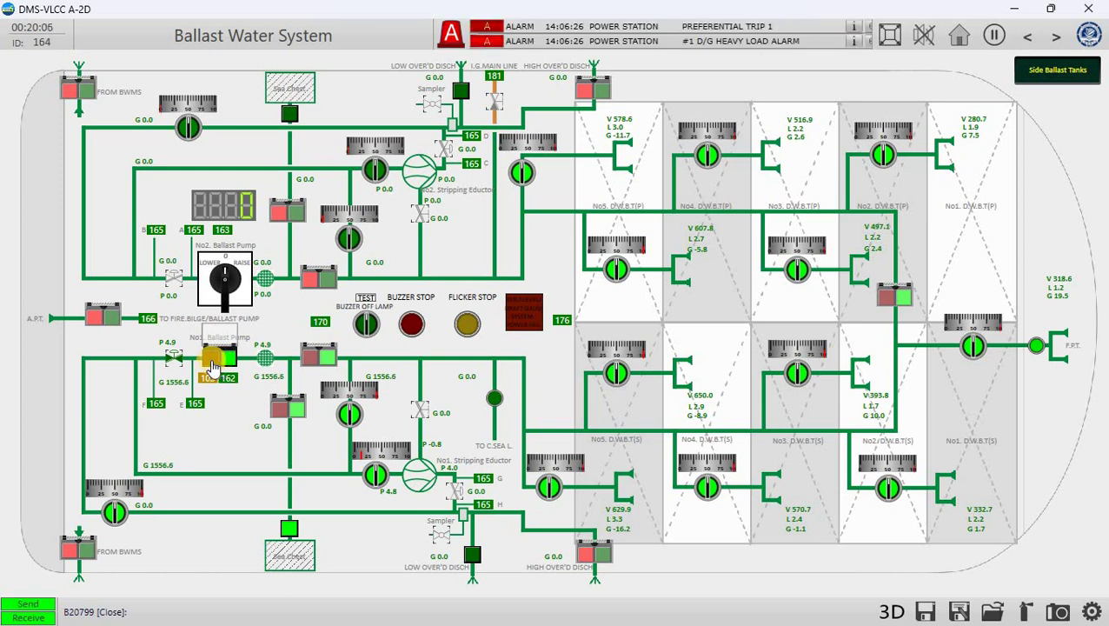
pyautogui.click(175, 356)
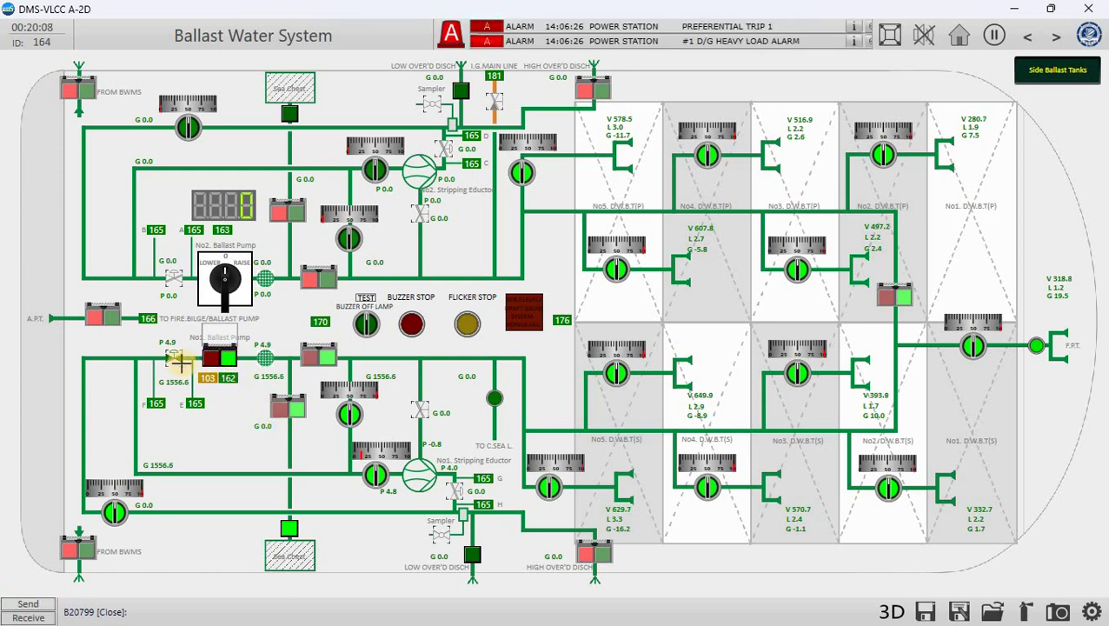
pyautogui.click(211, 410)
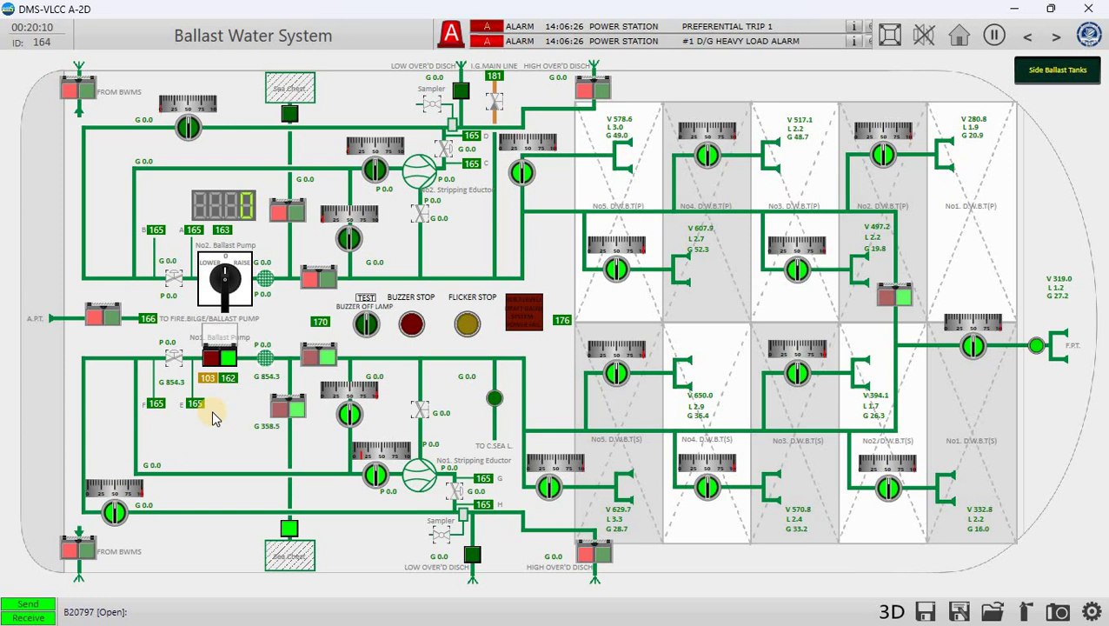
pyautogui.click(283, 407)
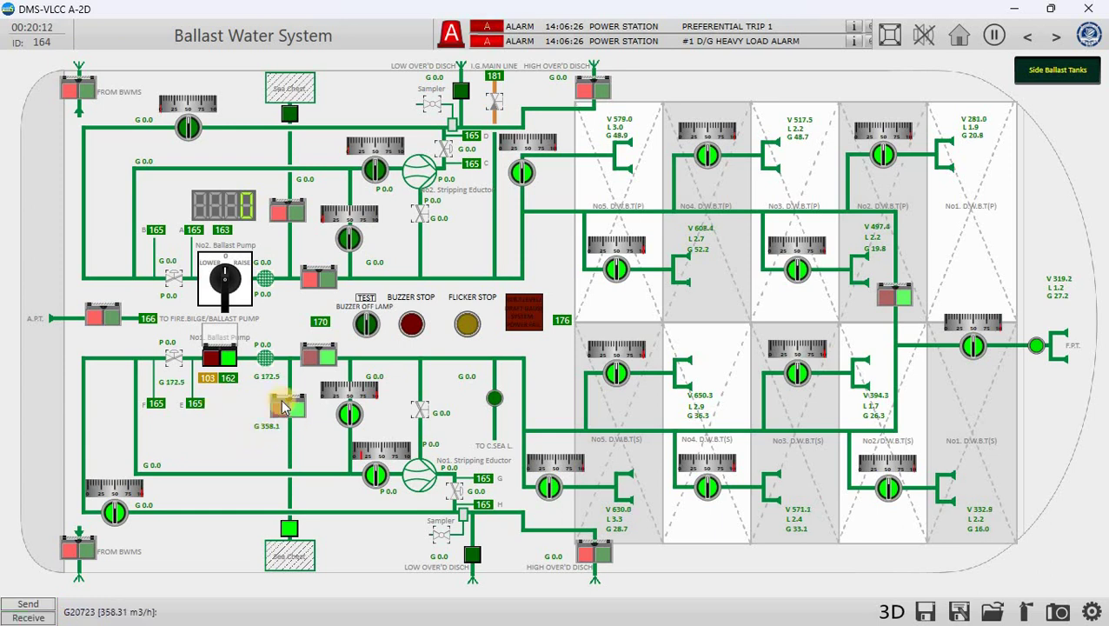
pyautogui.click(216, 360)
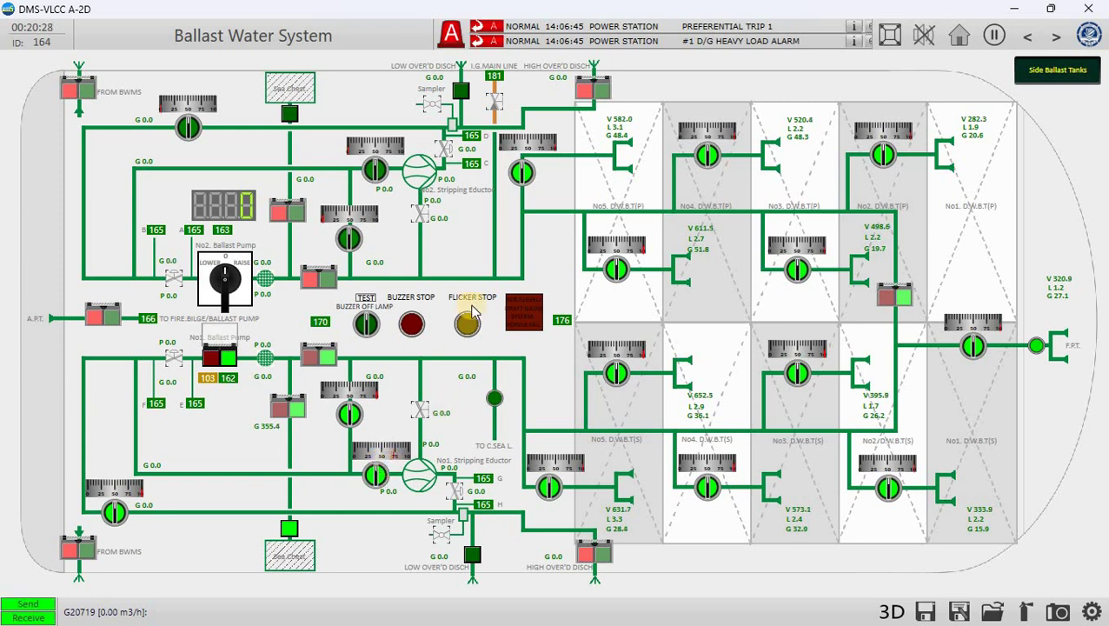
# Open the alarm monitoring system and acknowledge all alarms in the AUX BOILER group.
pyautogui.click(447, 32)
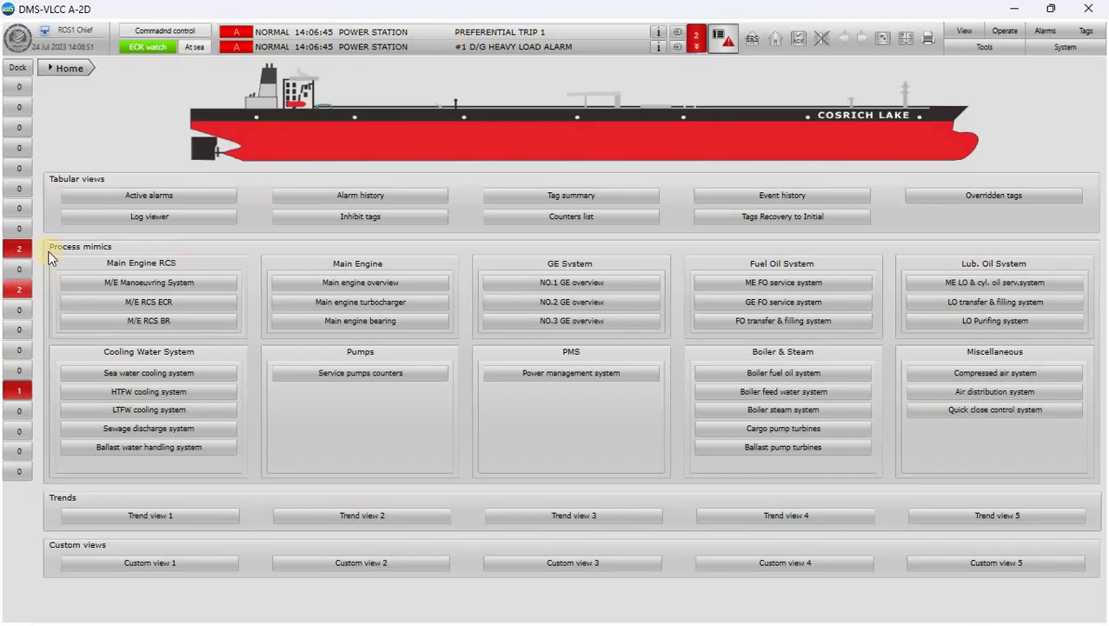
pyautogui.click(26, 249)
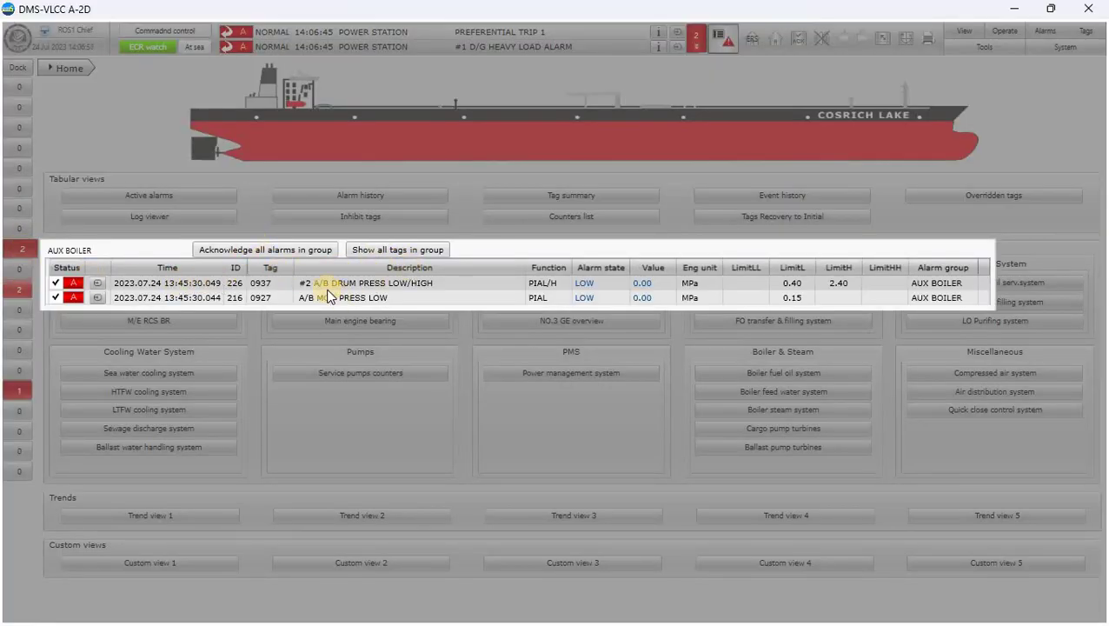
pyautogui.click(282, 250)
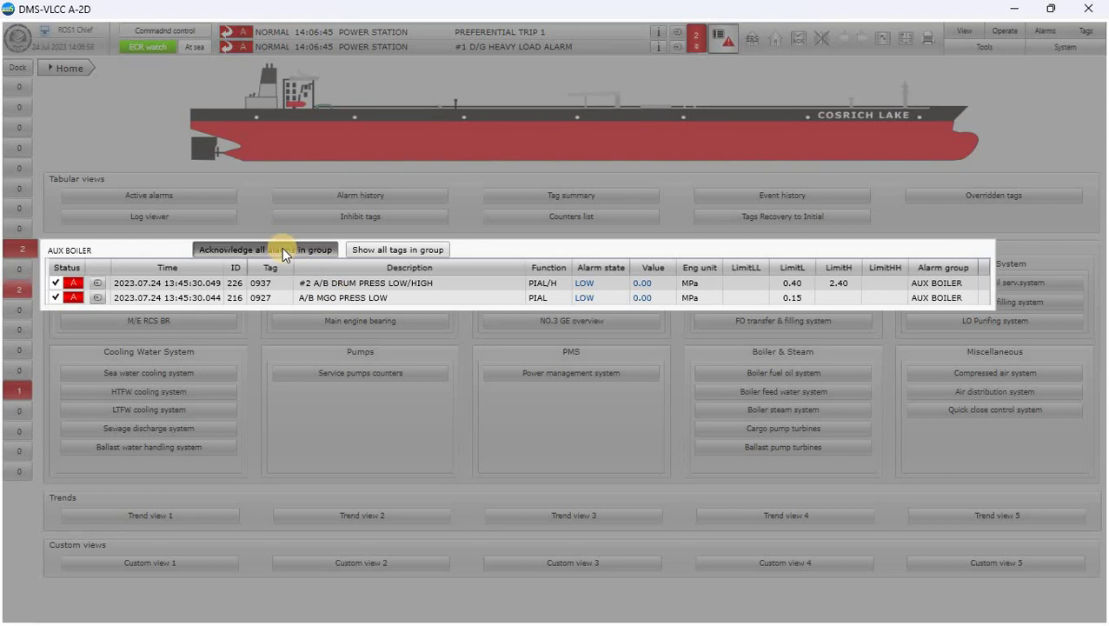
# Acknowledge all alarms in the POWER STATION and MISCELLANEOUS groups, and close the alarm list.
pyautogui.click(21, 292)
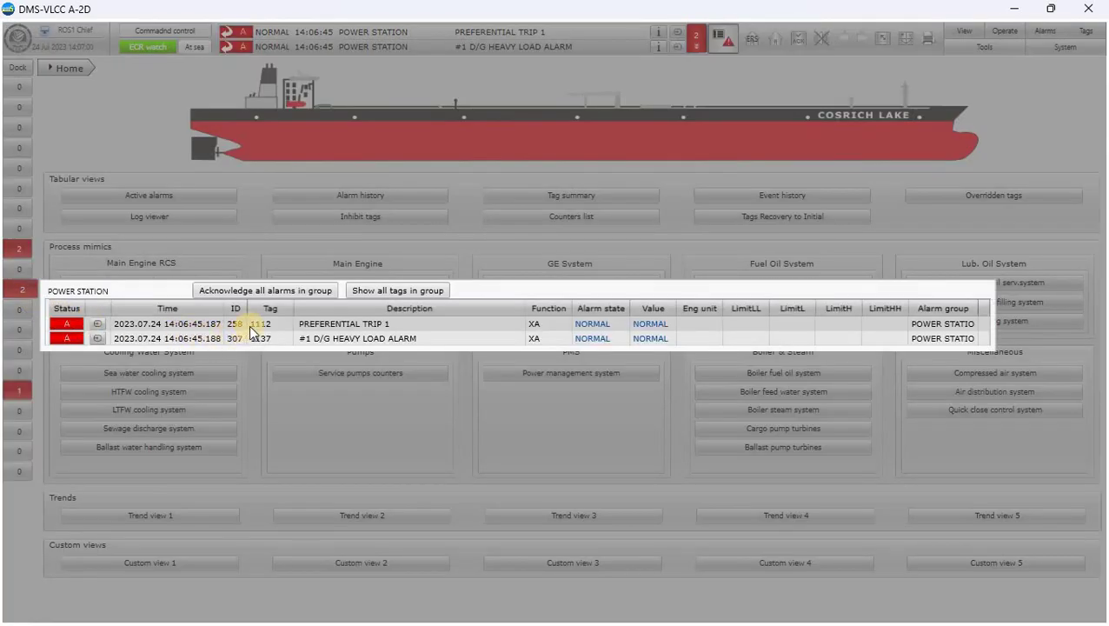
pyautogui.click(266, 288)
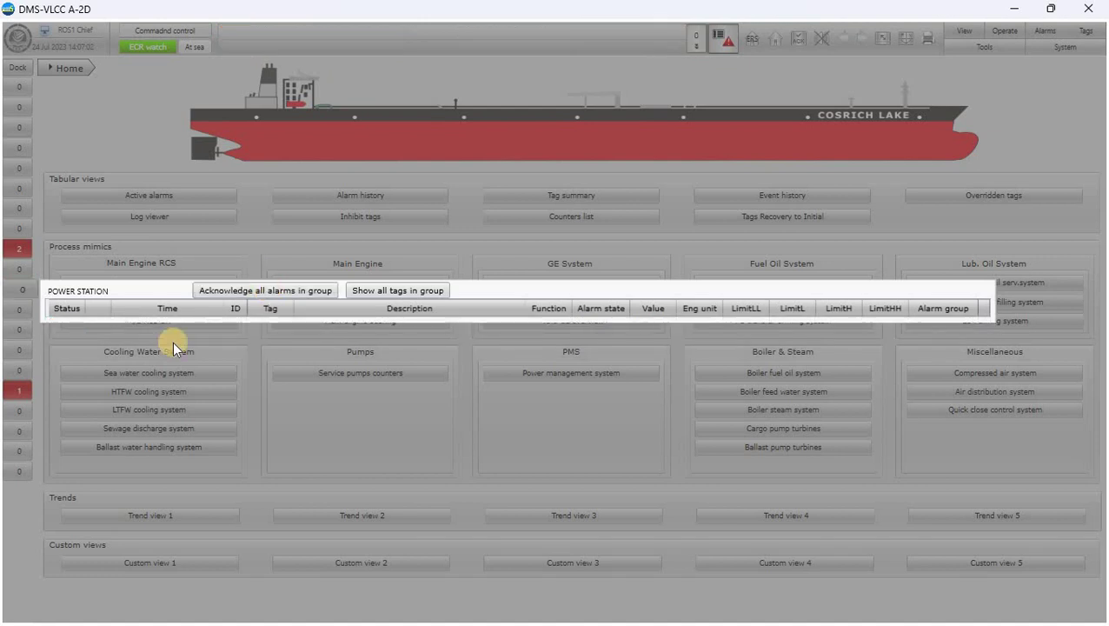
pyautogui.click(31, 388)
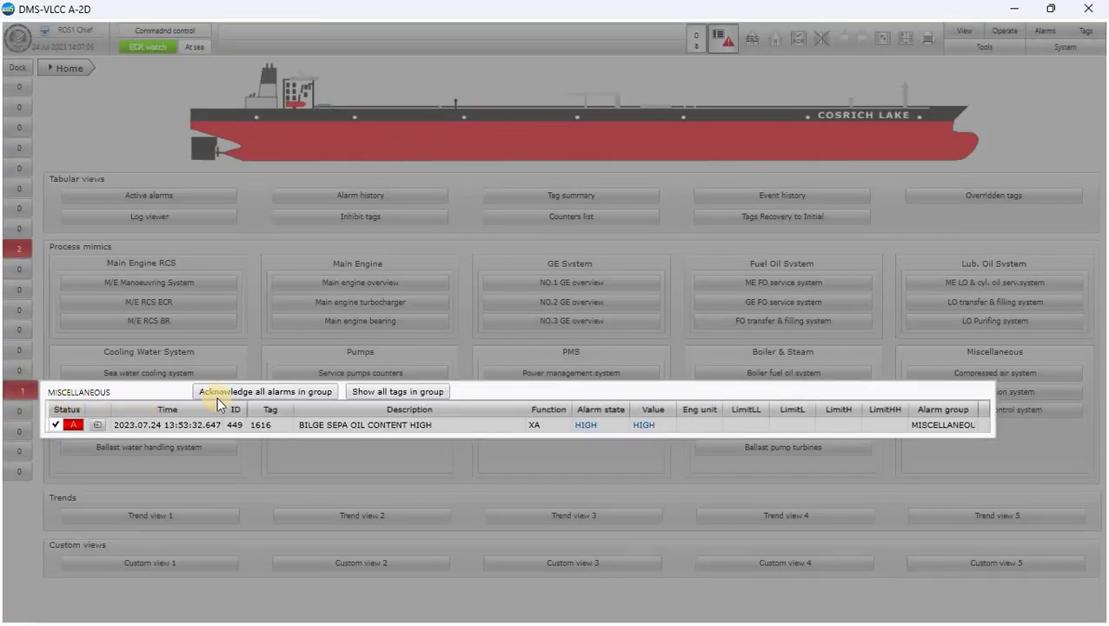
pyautogui.click(241, 385)
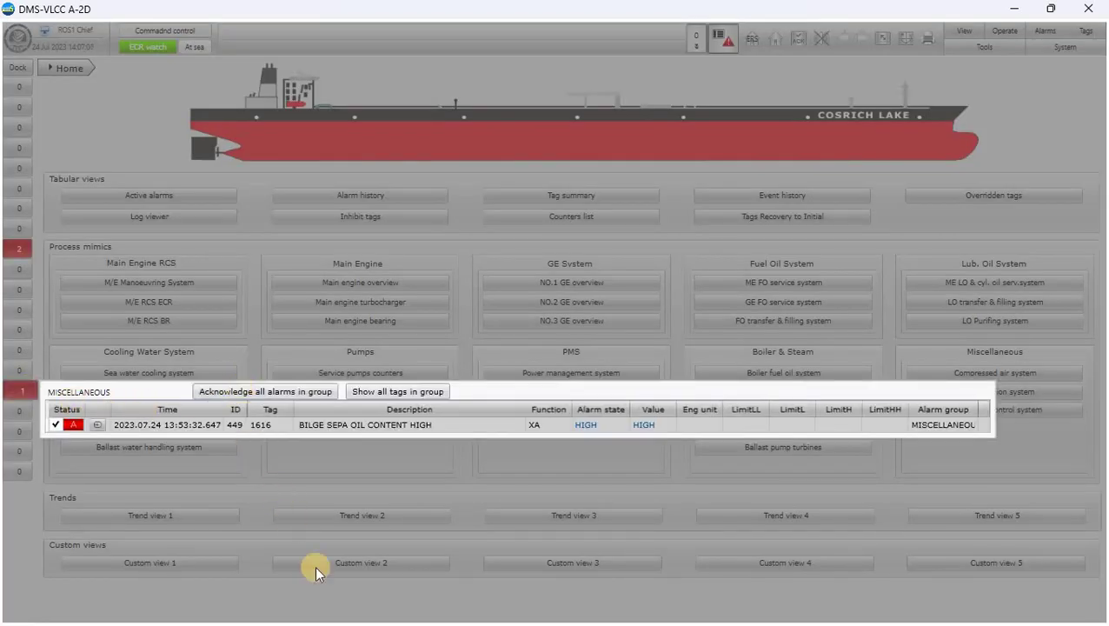
pyautogui.click(333, 594)
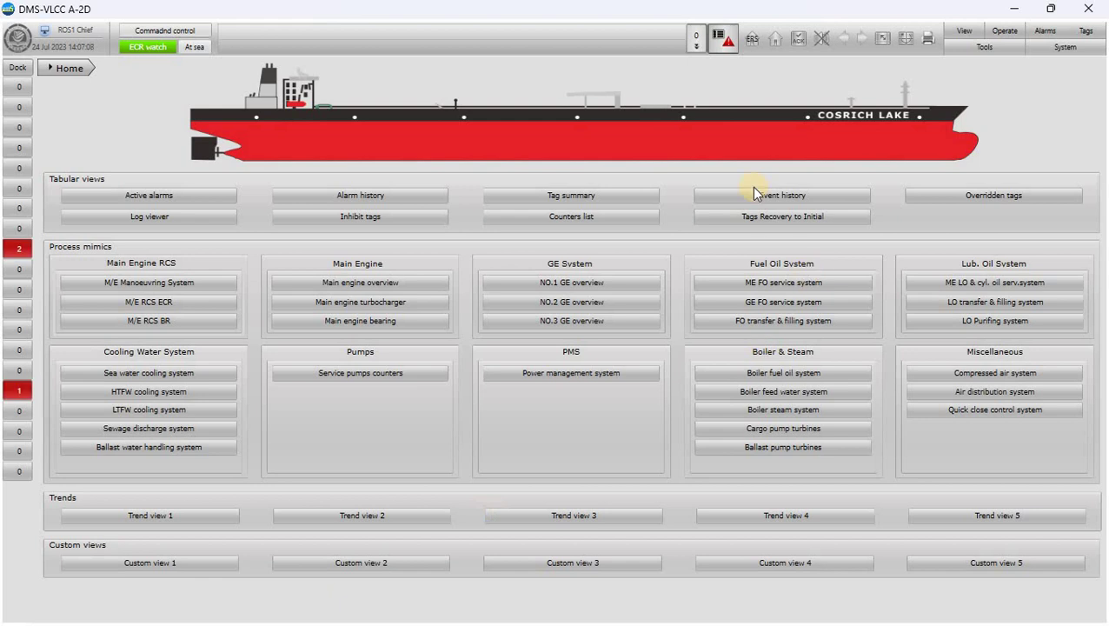
# Return to the mimic directory and examine the PowerStation Diagram under Main Switchboard(Right).
pyautogui.click(750, 41)
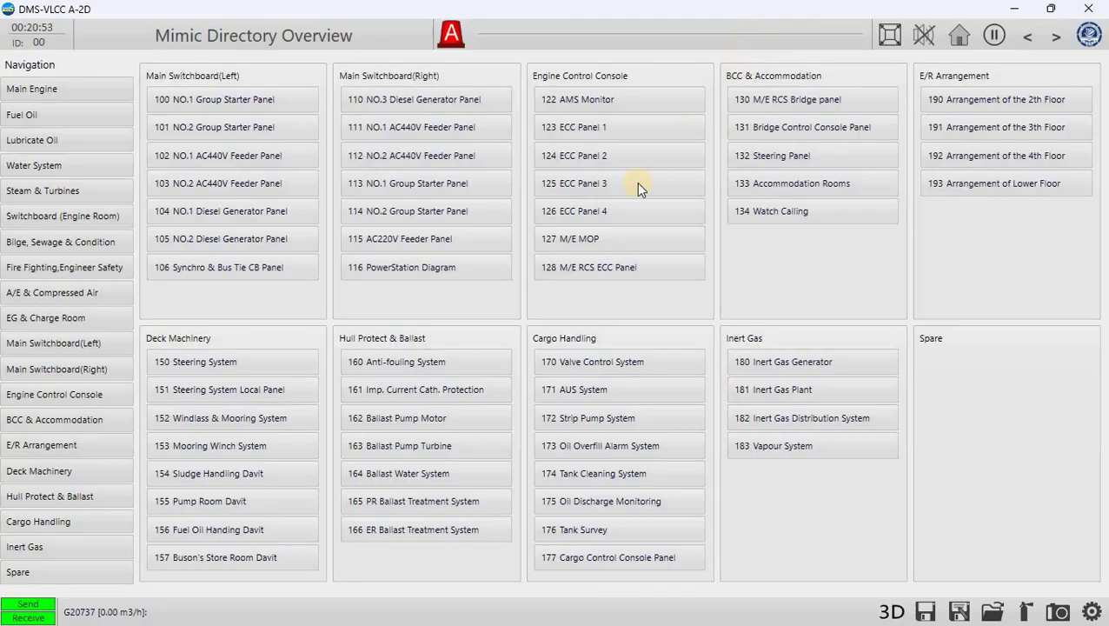
pyautogui.click(438, 272)
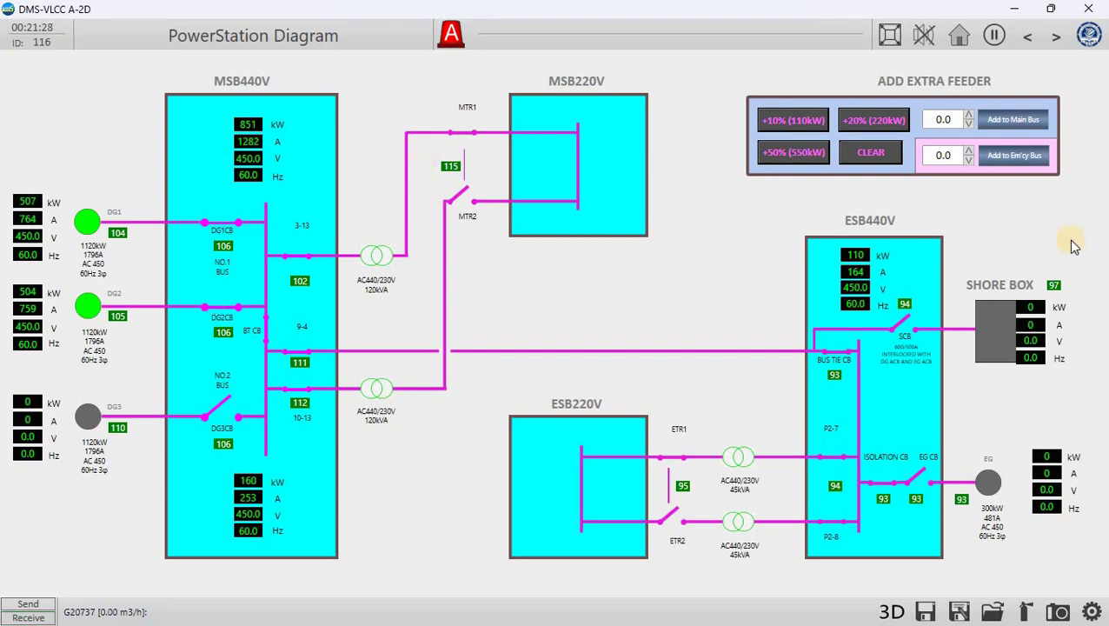
pyautogui.click(953, 40)
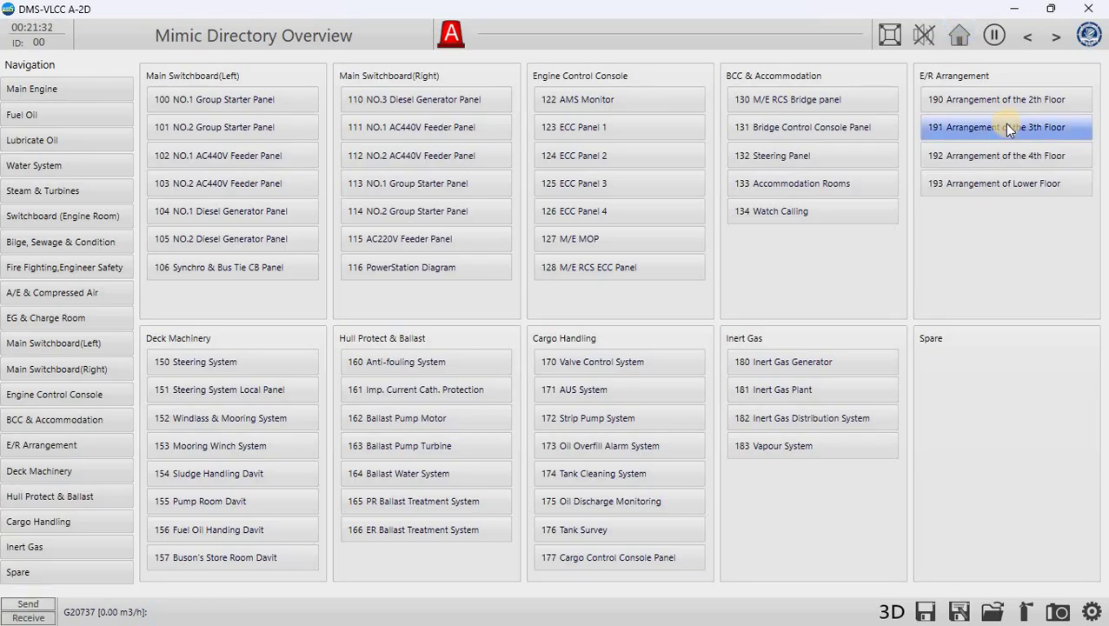
# In the Ballast Water System, close the valve beside the No.1 Ballast Pump's strainer and close the pump's switch cover.
pyautogui.click(409, 475)
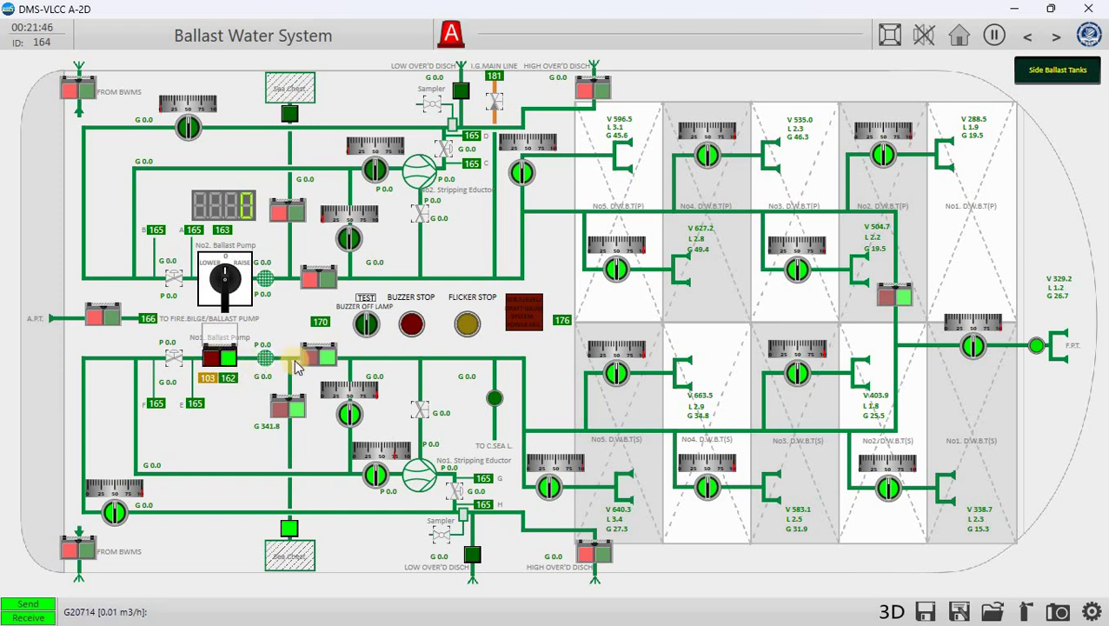
pyautogui.click(313, 358)
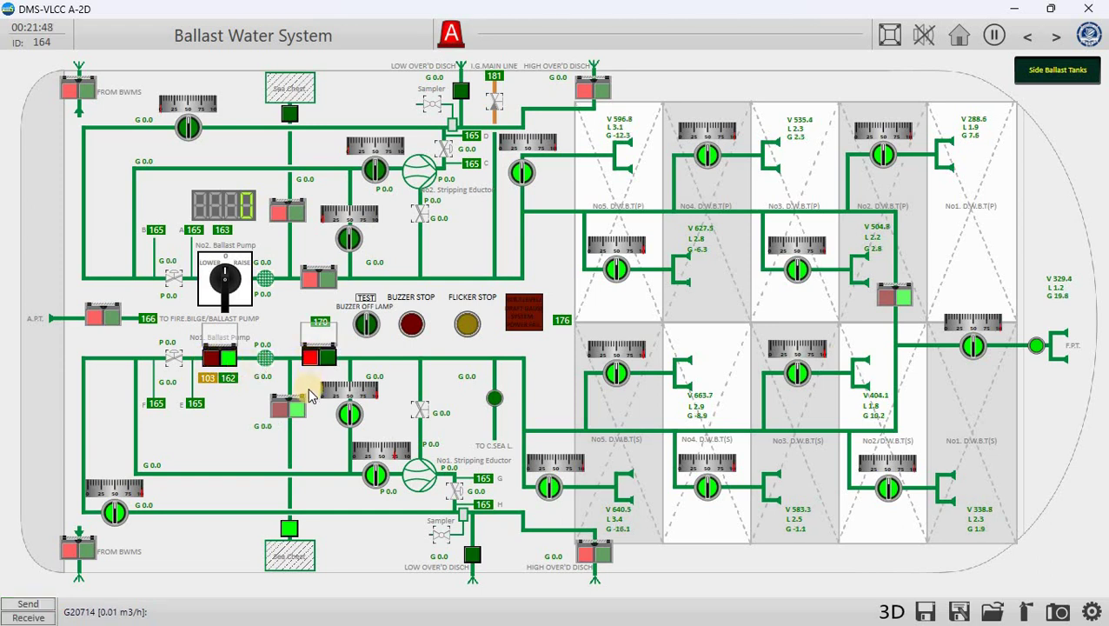
pyautogui.click(316, 356)
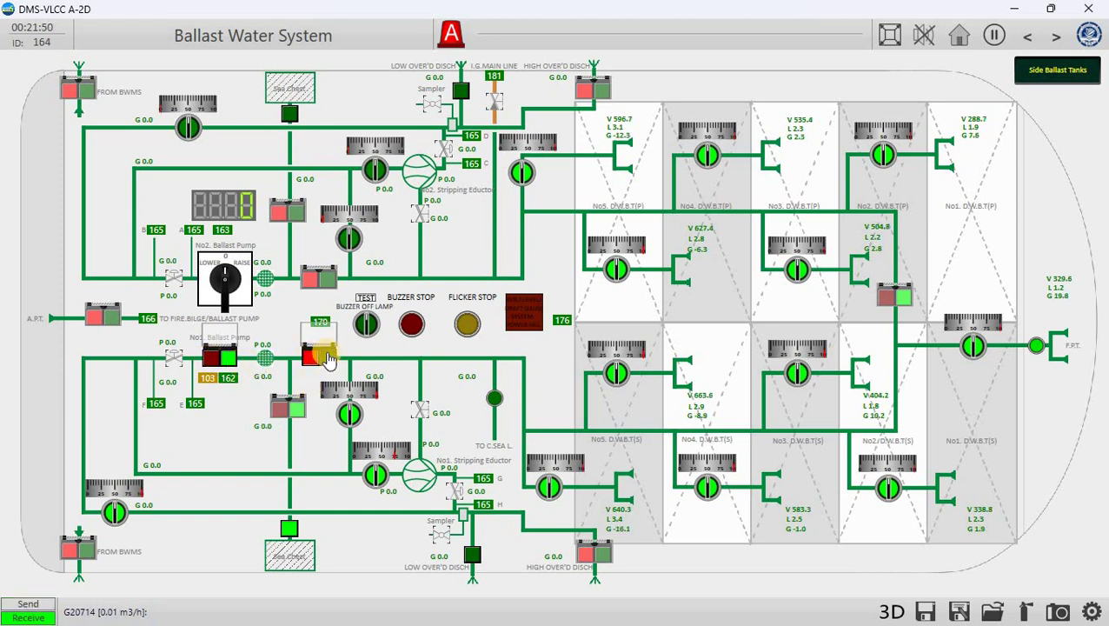
pyautogui.click(229, 337)
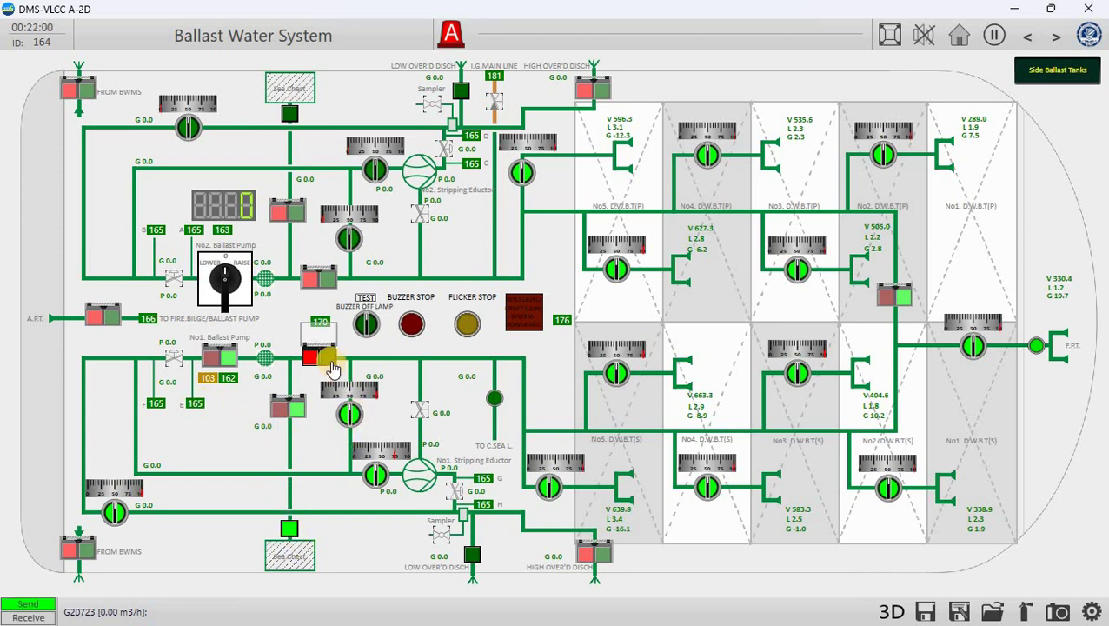
# Open the valves around the No.1 Stripping Eductor and the No.1 Ballast Pump's discharge valve, and adjust the eductor's inlet control valve.
pyautogui.click(418, 407)
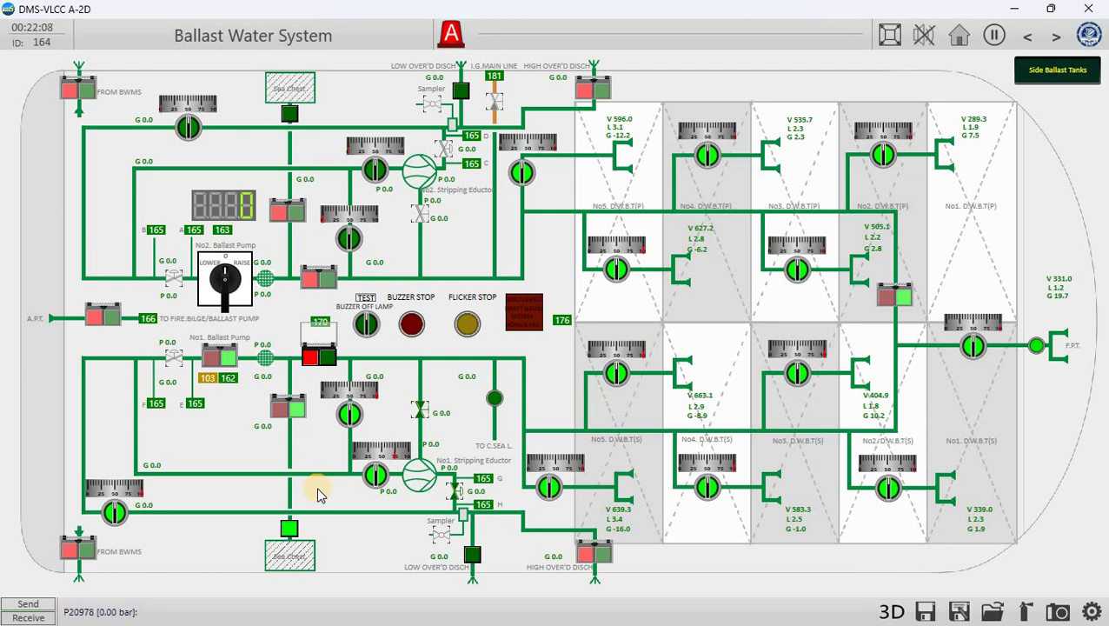
pyautogui.click(174, 356)
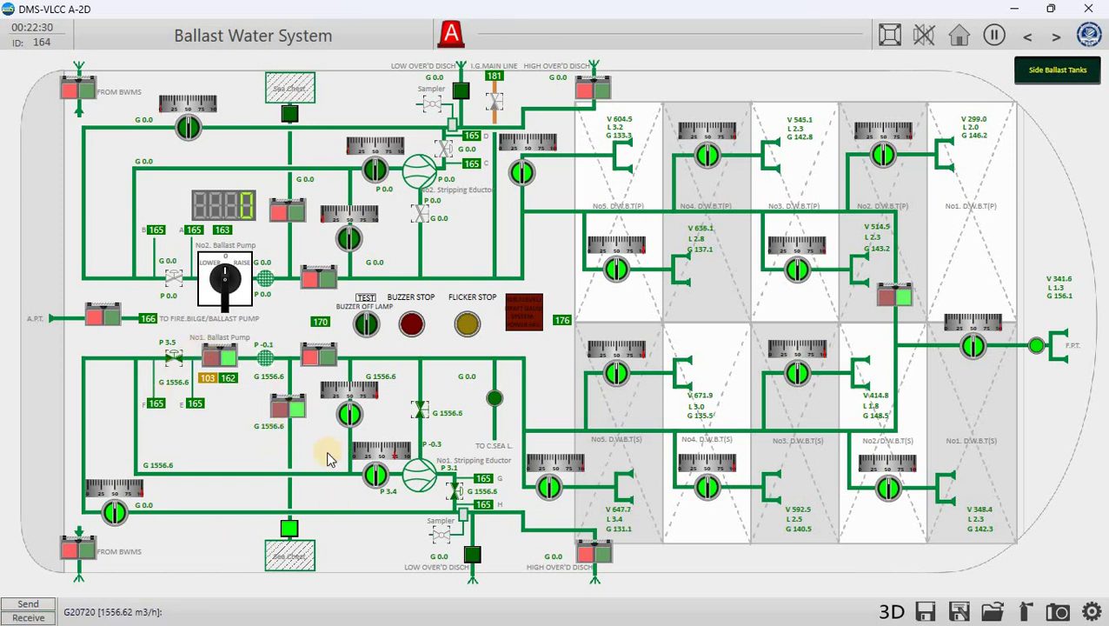
pyautogui.click(378, 477)
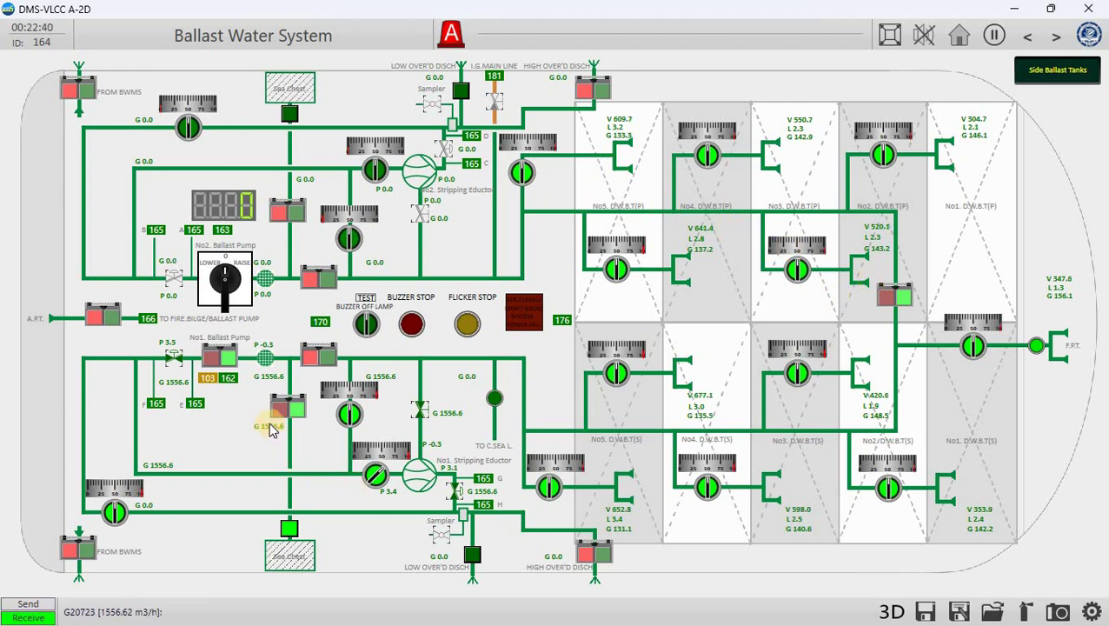
# In the linked Ballast Pump Motor mimic, raise the No.1 pump's speed dial, and check the flow in the Ballast Water System.
pyautogui.click(230, 380)
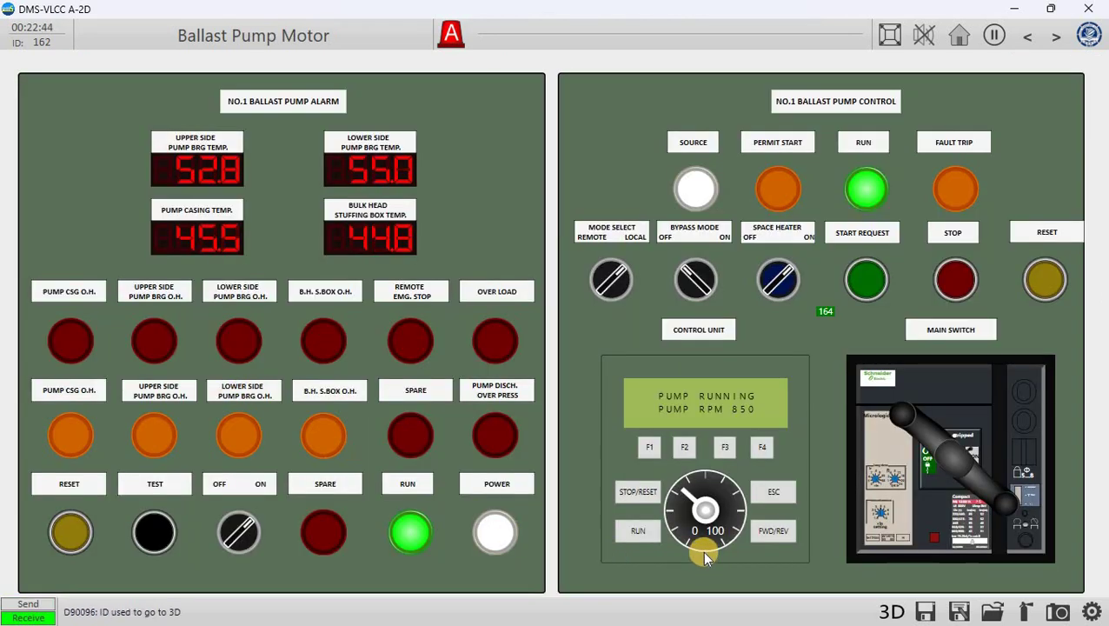
pyautogui.moveTo(706, 493); pyautogui.dragTo(737, 503)
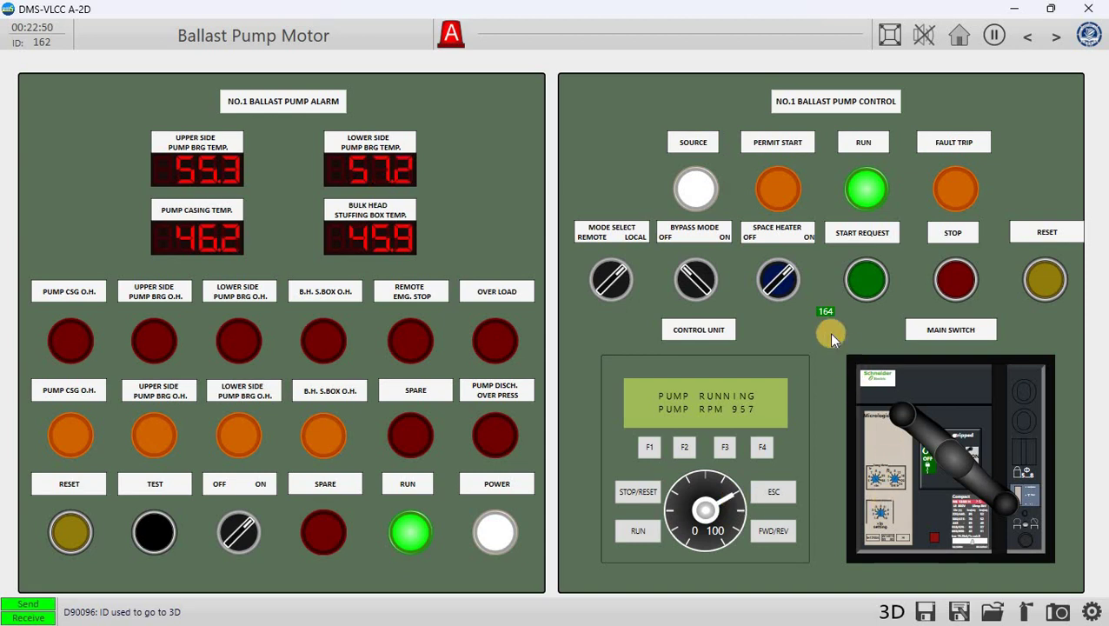
pyautogui.click(825, 313)
pyautogui.click(269, 428)
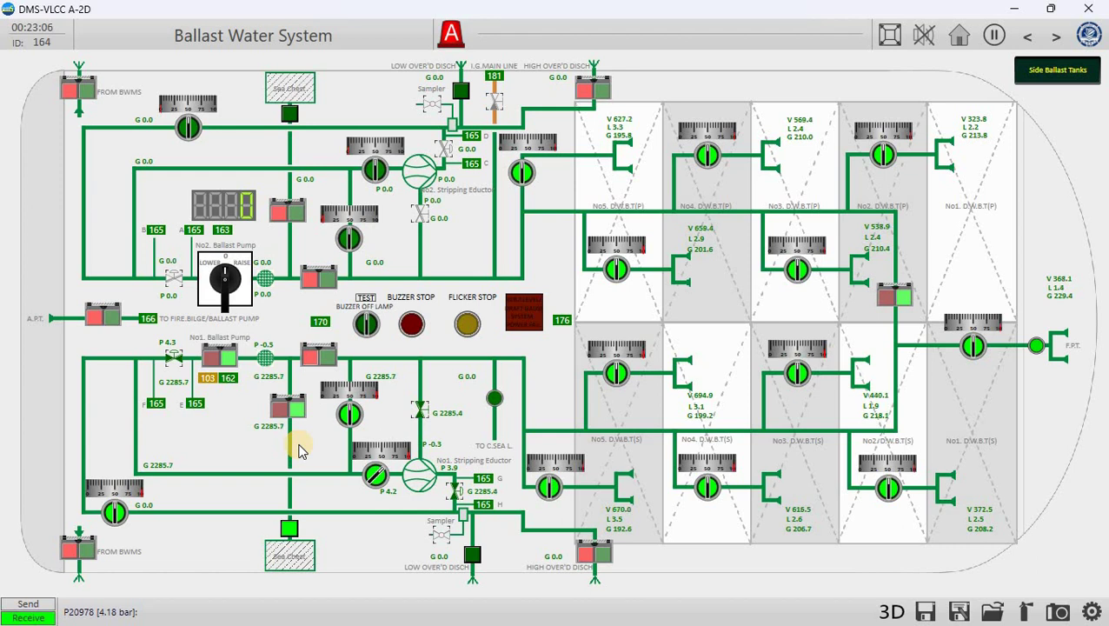
pyautogui.click(376, 473)
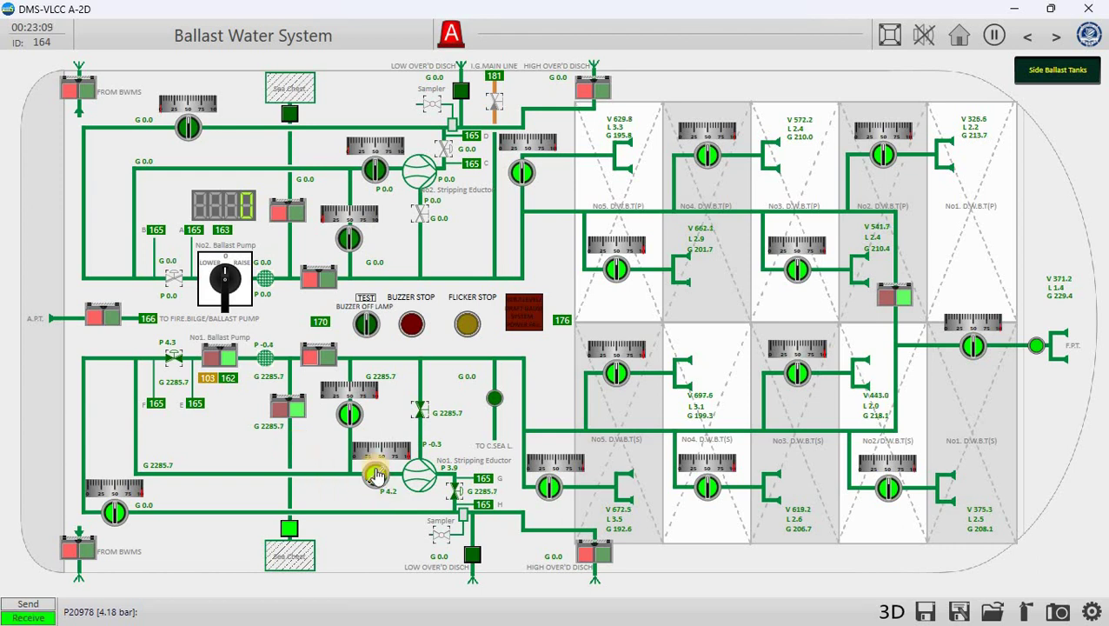
# Turn the No.1 ballast pump's speed dial up to 100 and recheck the Ballast Water System and the pump speed.
pyautogui.click(233, 386)
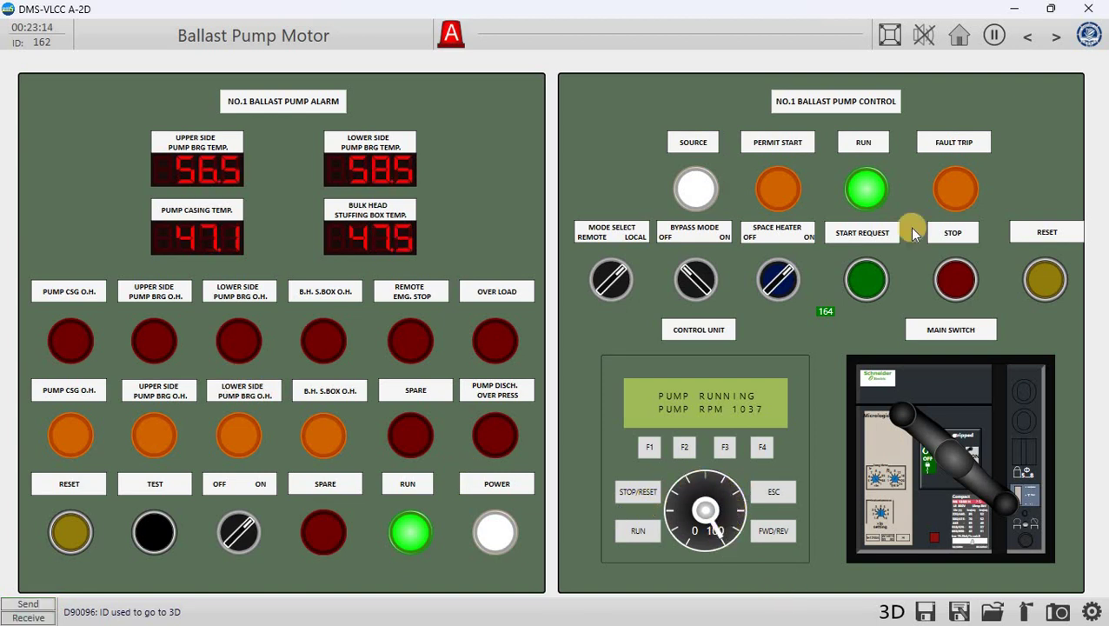
pyautogui.click(826, 311)
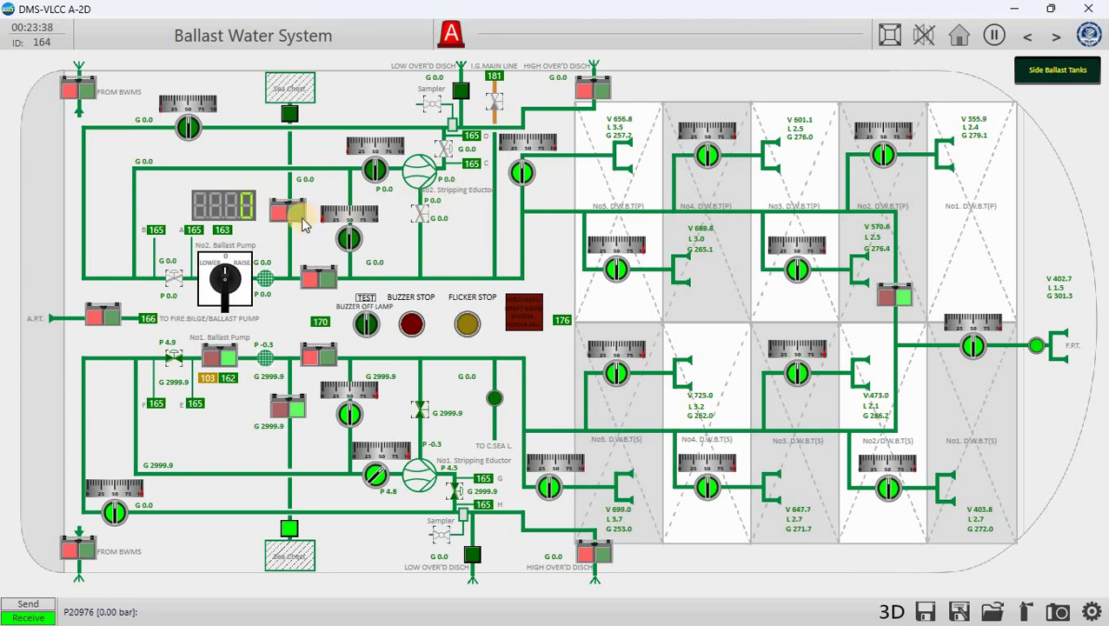
pyautogui.click(1028, 37)
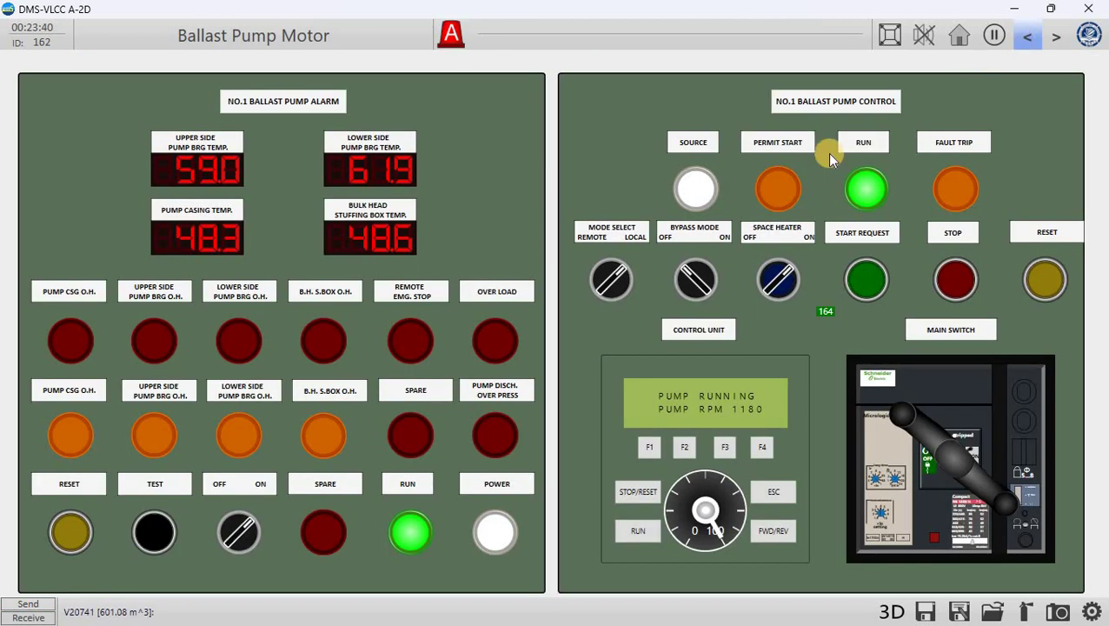
# Check the alarm monitoring system's home page, and view the Sewage Treatment System mimic from the directory.
pyautogui.click(456, 38)
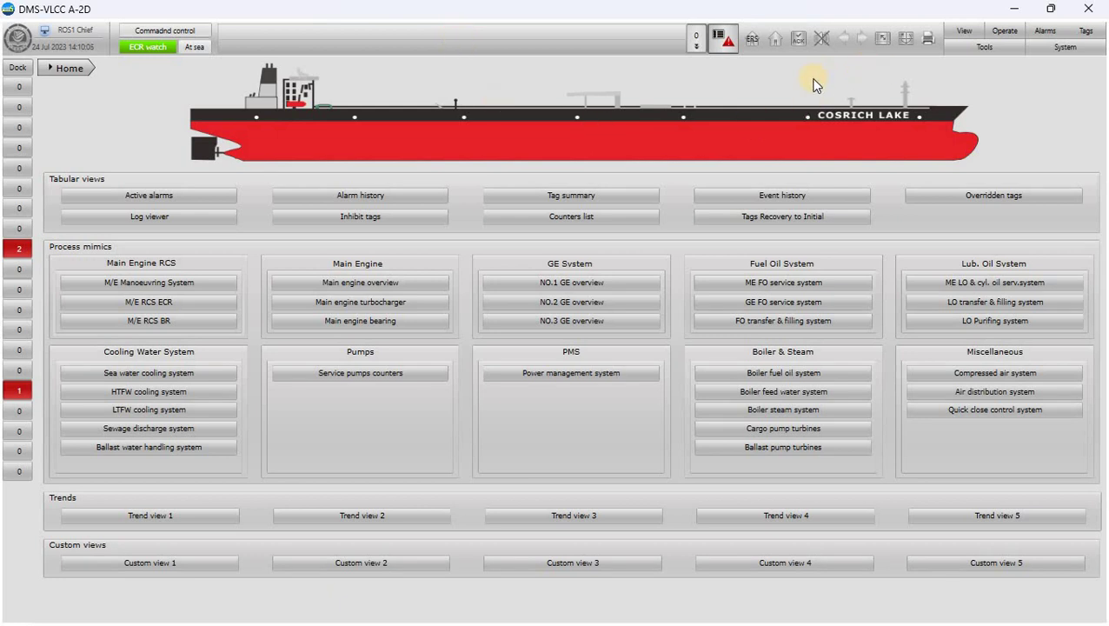
pyautogui.click(752, 44)
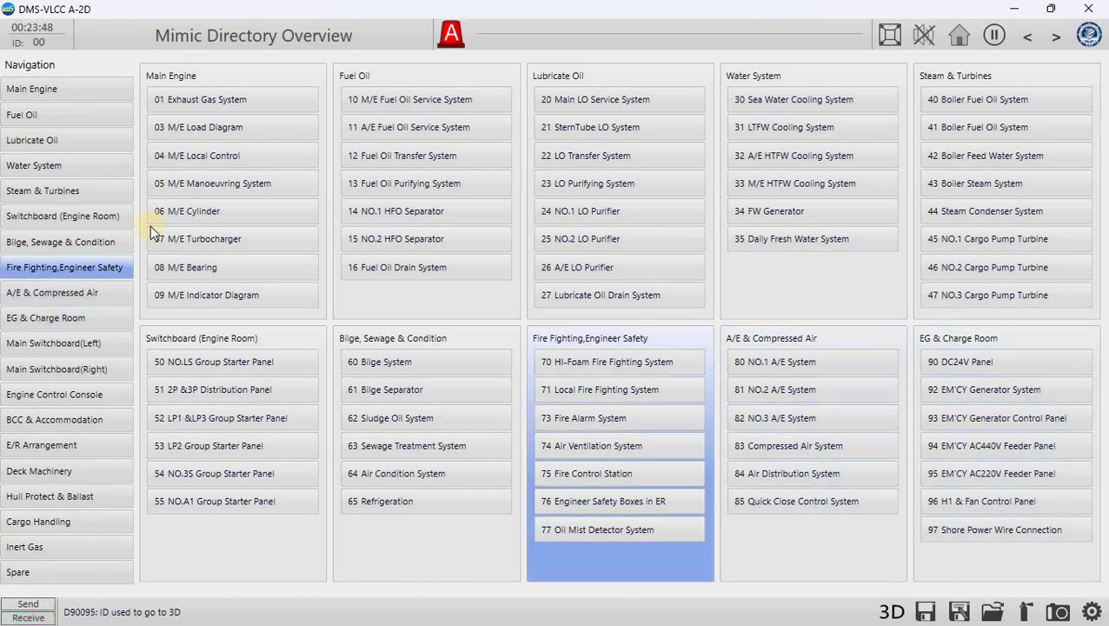
pyautogui.click(165, 130)
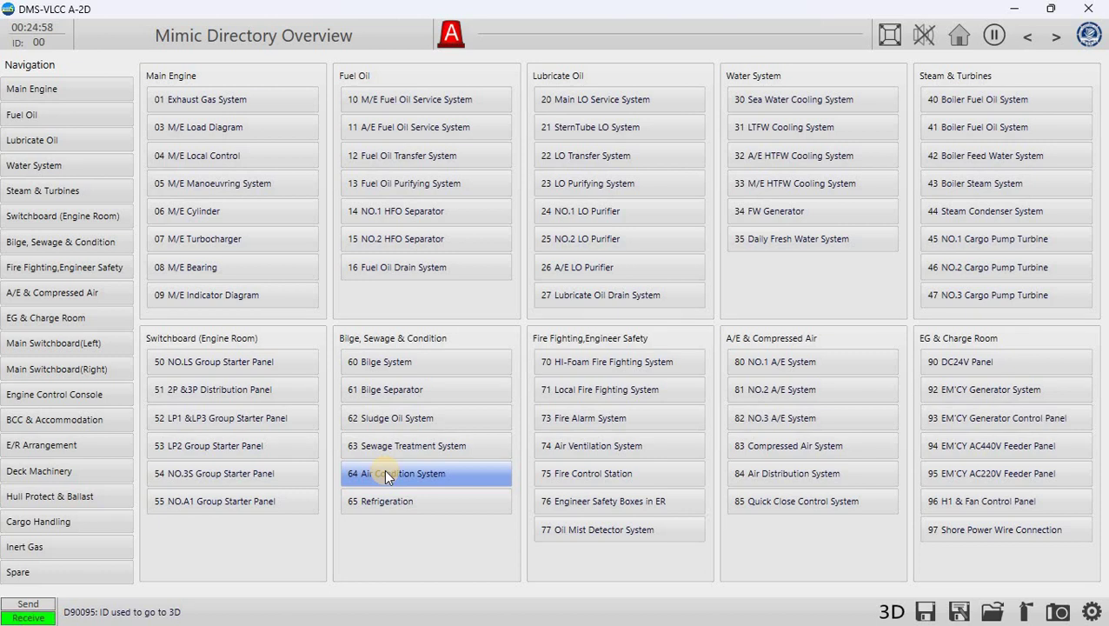
pyautogui.click(116, 293)
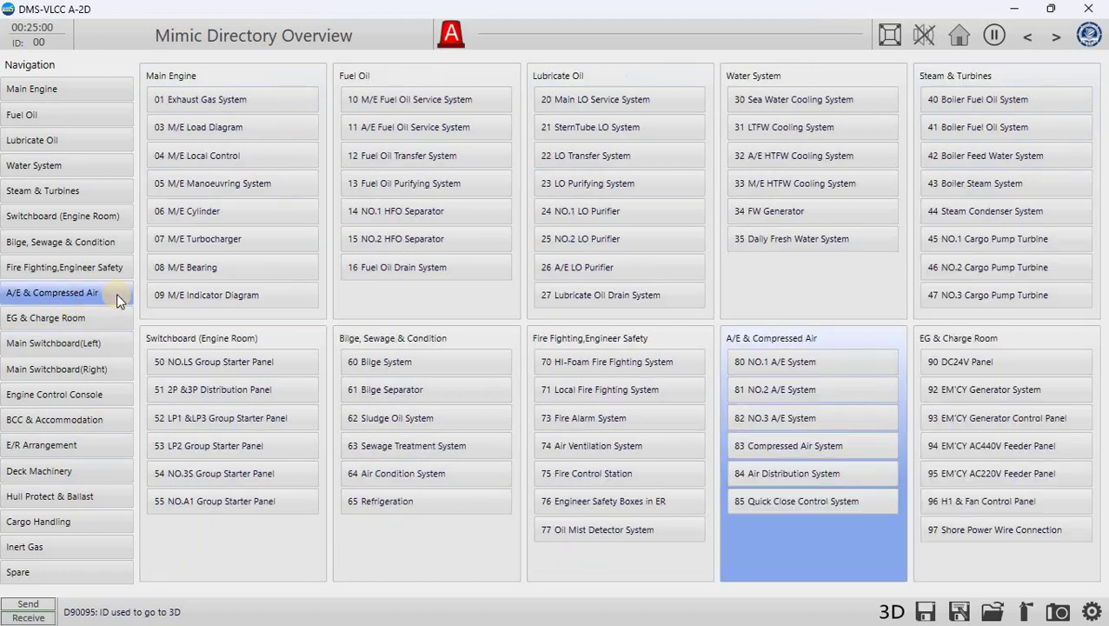
pyautogui.click(450, 446)
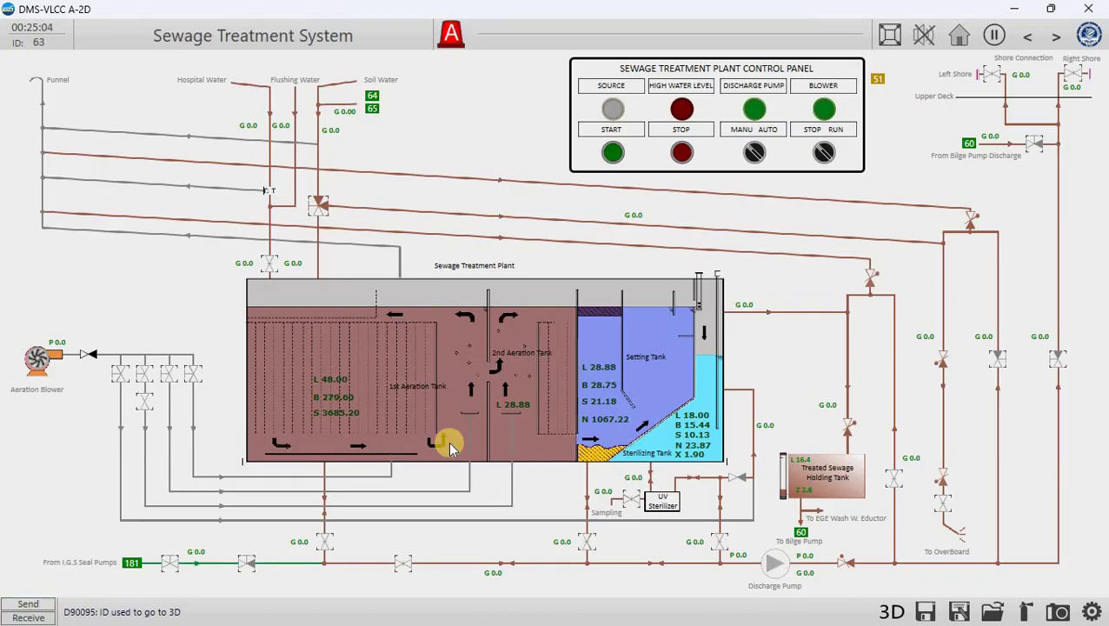
pyautogui.click(960, 35)
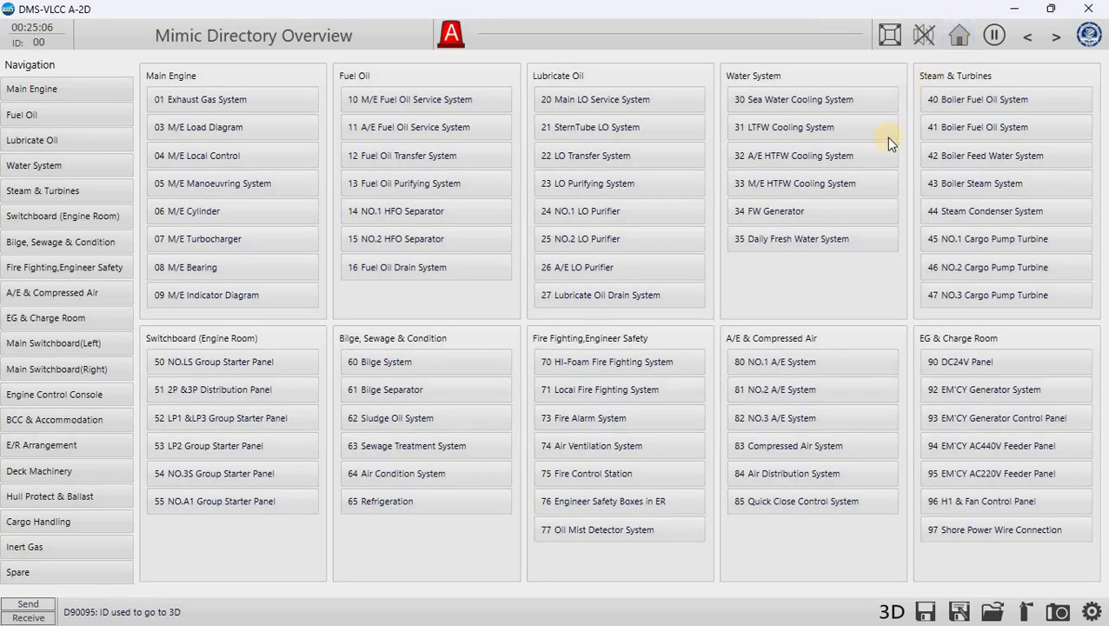
# From the Ballast Water System, open the linked Ballast Pump Turbine mimic and turn on the No.2 turbine alarm panel's switch.
pyautogui.click(26, 446)
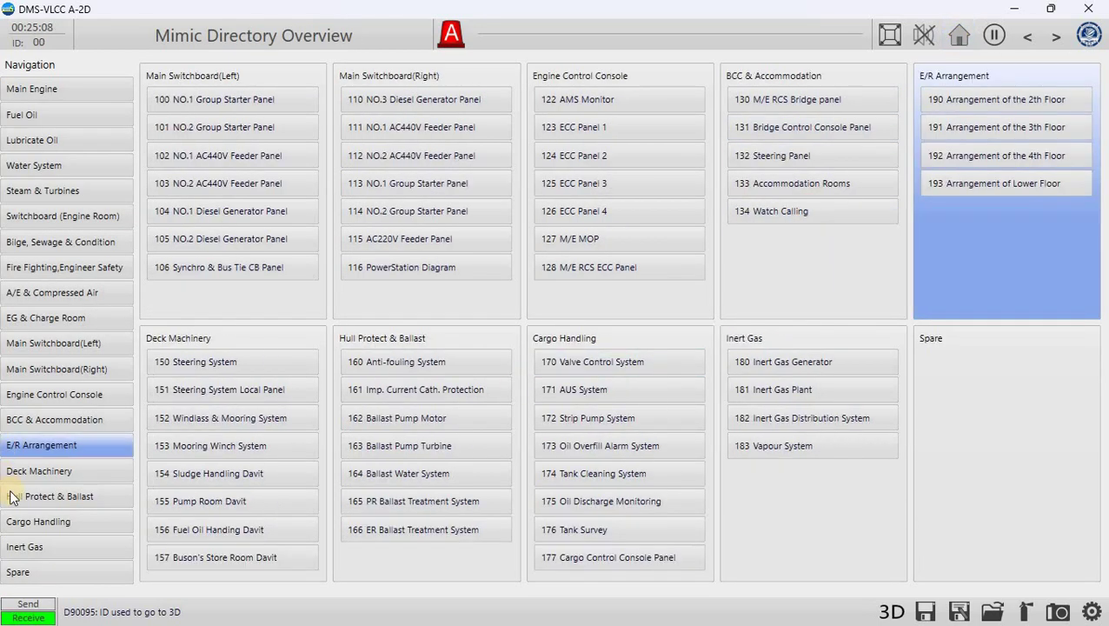
pyautogui.click(29, 496)
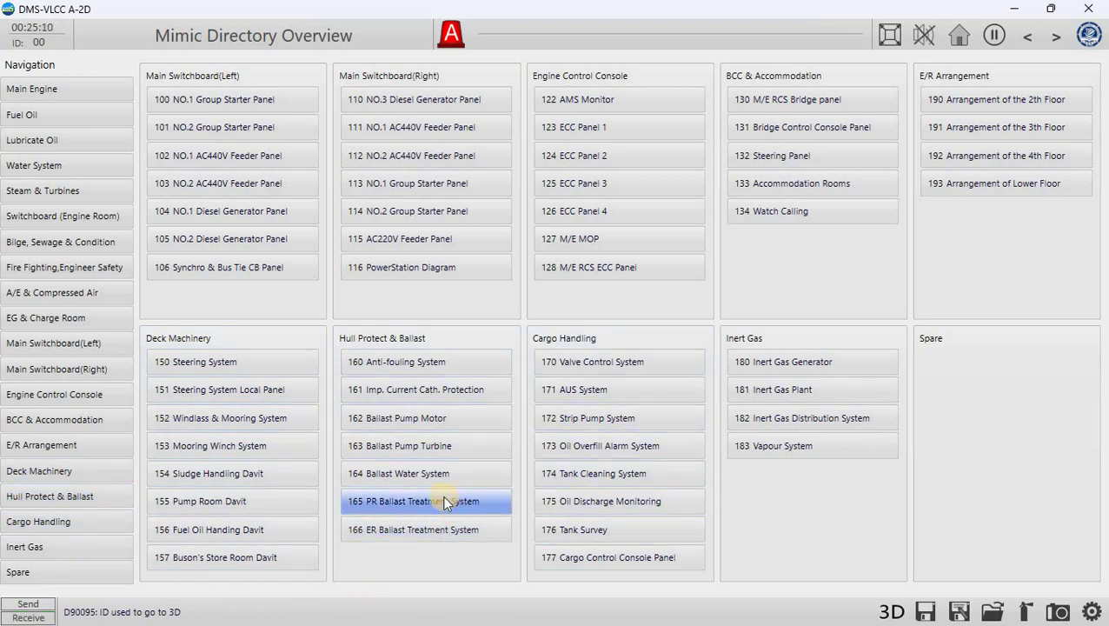
pyautogui.click(424, 477)
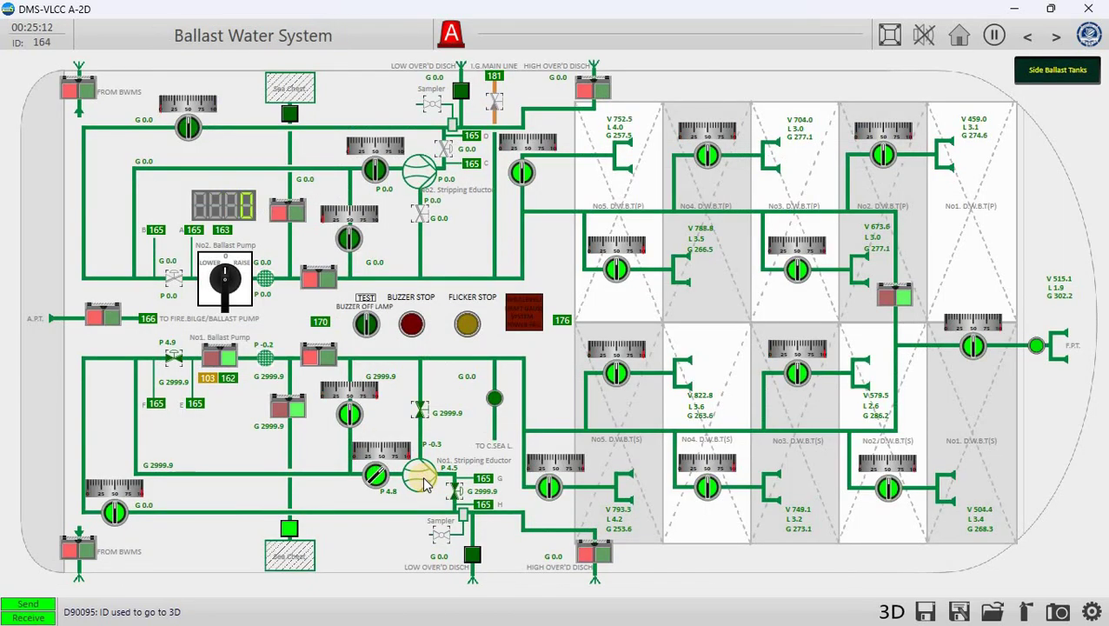
pyautogui.click(223, 232)
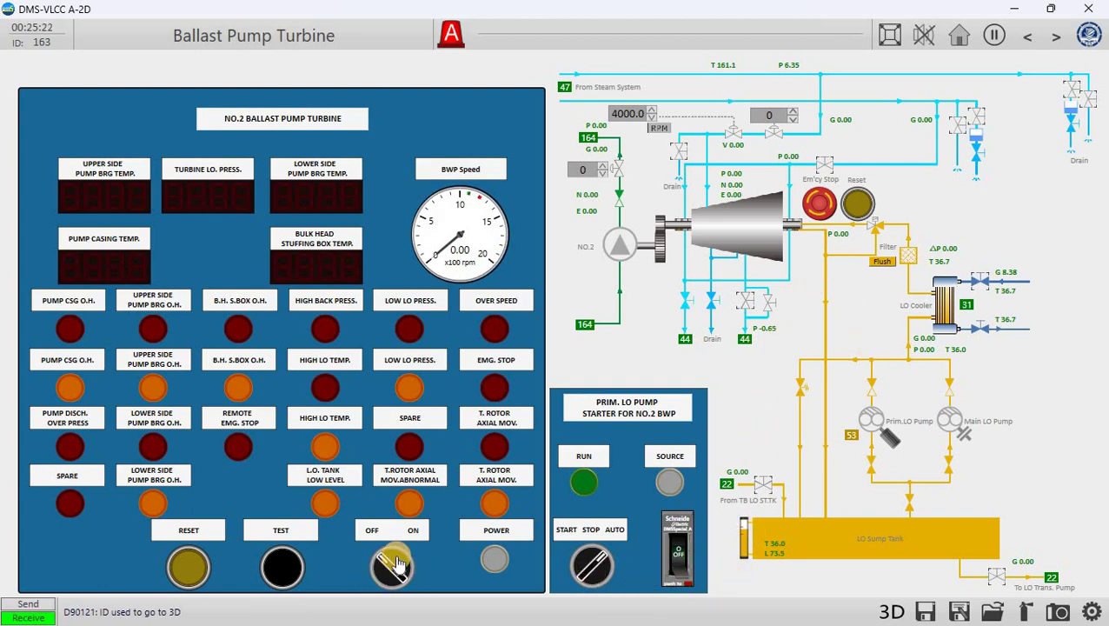
# Switch on the primary LO pump starter for No.2 BWP and its NO.2 BALLAST PP PRIM L.O. PUMP breaker on the LP2 Group Starter Panel.
pyautogui.click(678, 550)
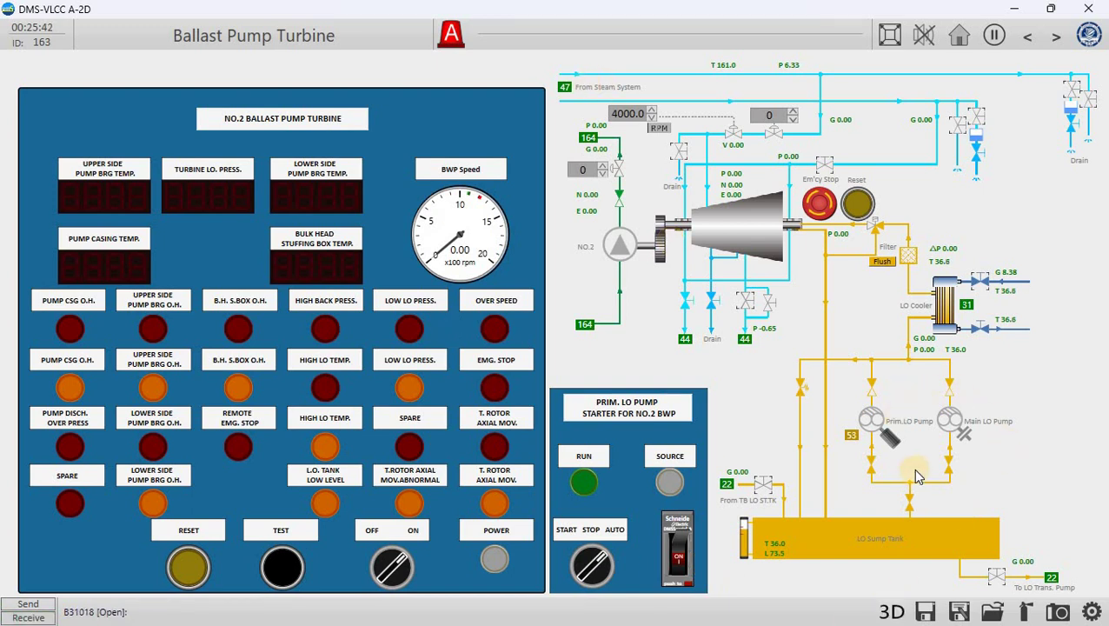
pyautogui.click(853, 437)
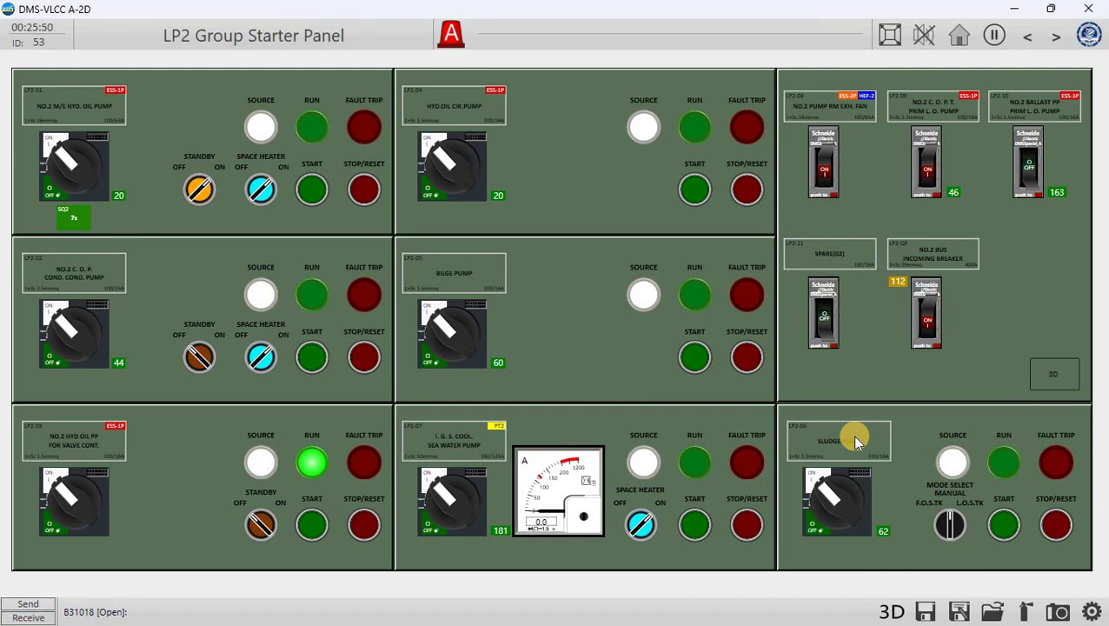
pyautogui.click(1027, 164)
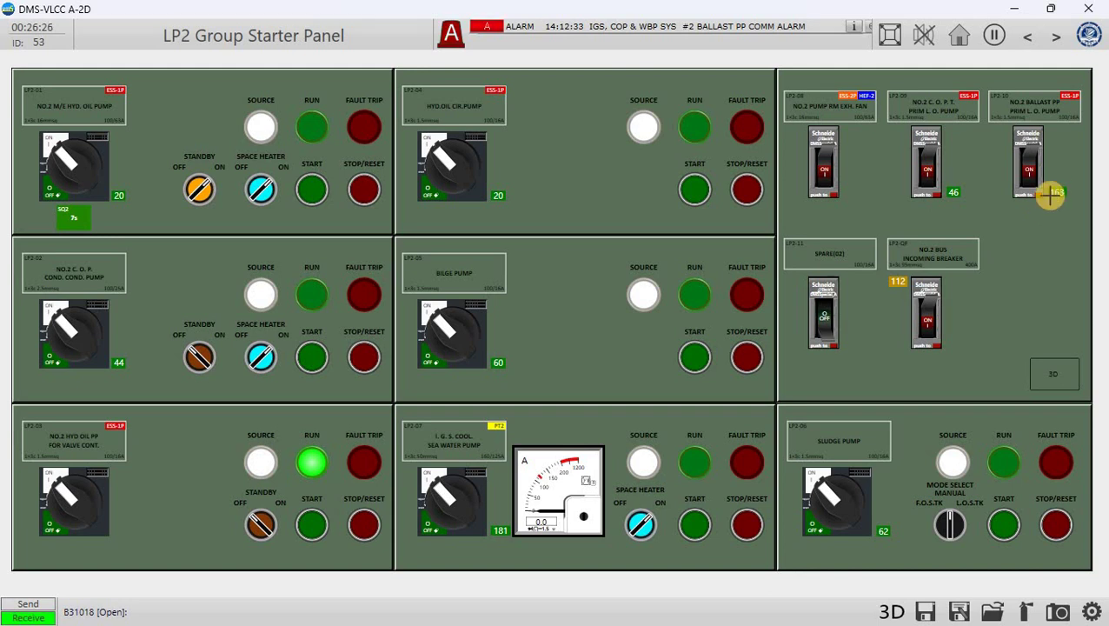
# On the Ballast Pump Turbine mimic, reset the No.2 turbine alarms and open the turbine's exhaust valve to the condenser.
pyautogui.click(1054, 191)
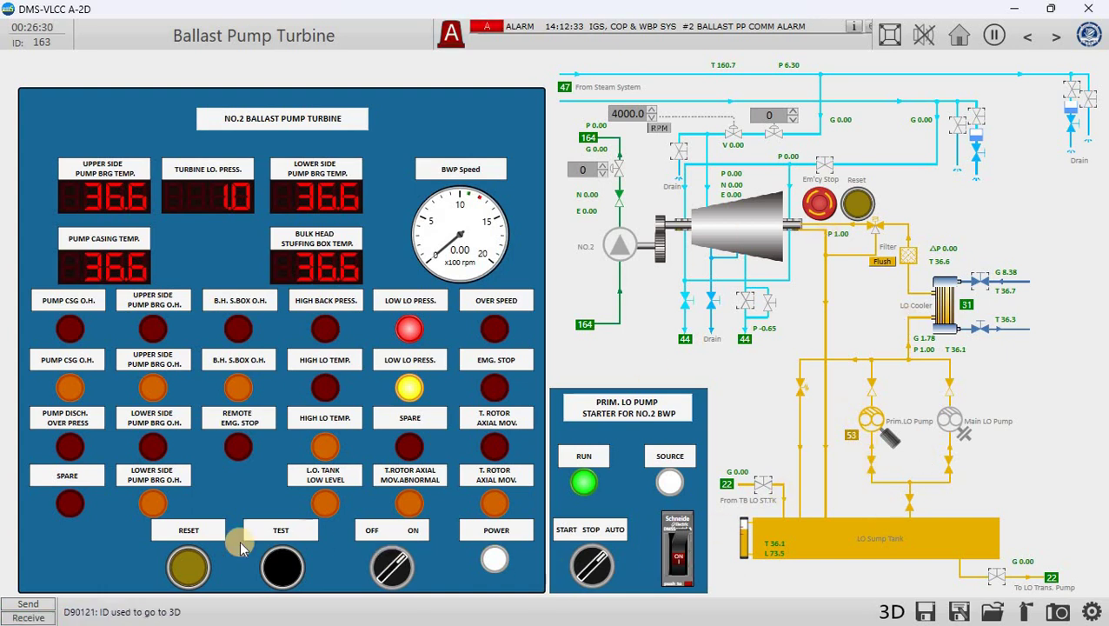
pyautogui.click(187, 569)
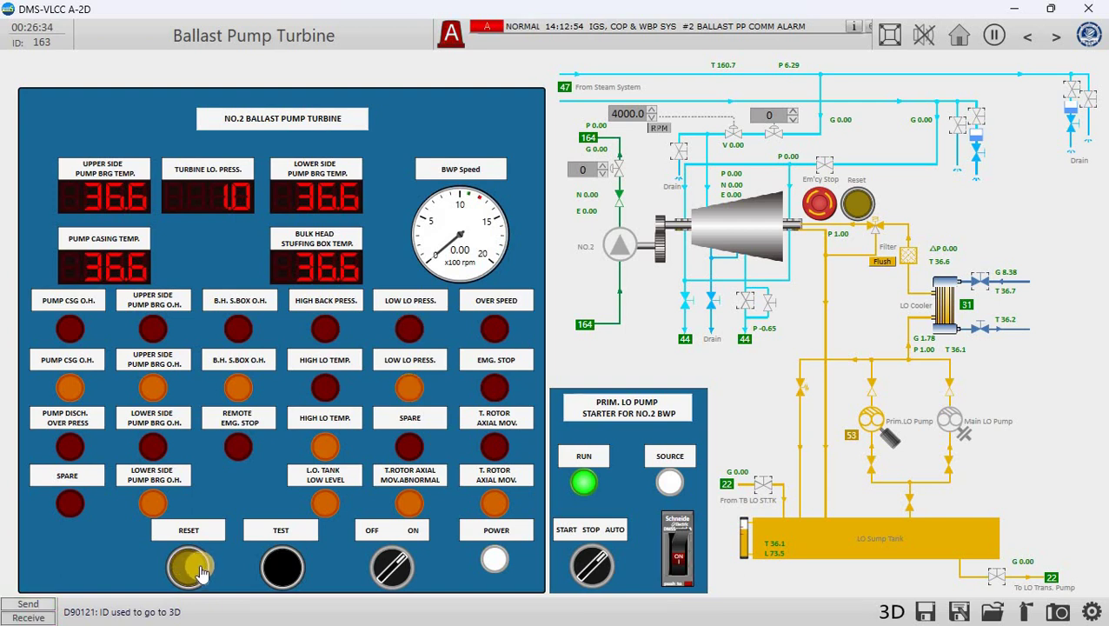
pyautogui.click(964, 439)
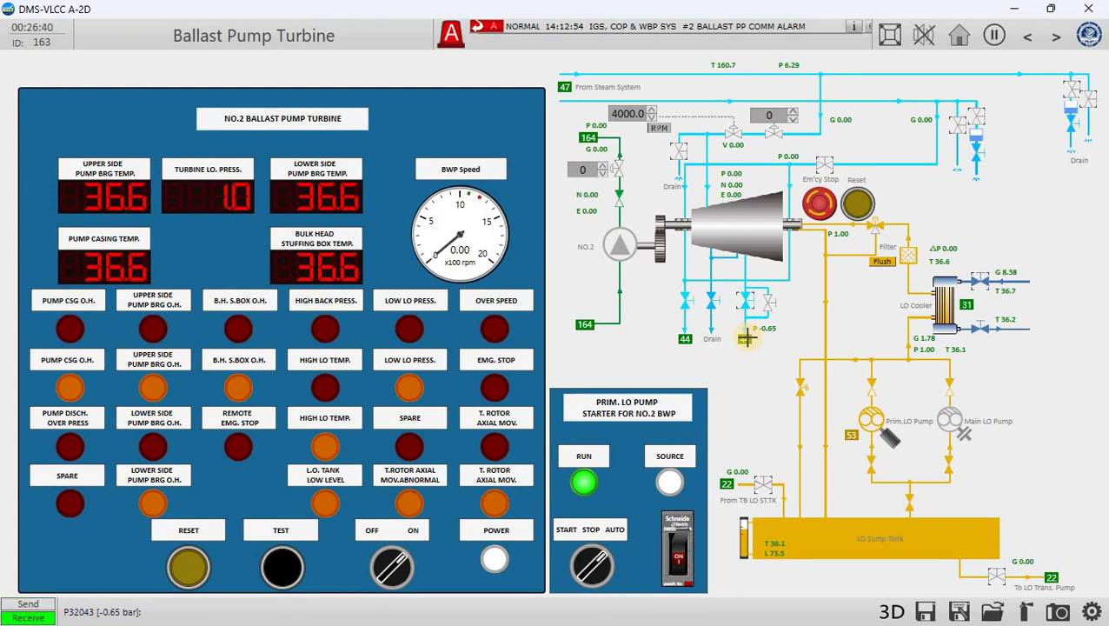
# From the linked Steam Condenser System, check the Boiler Feed Water System mimic and start the No.1 condensate pump.
pyautogui.click(746, 338)
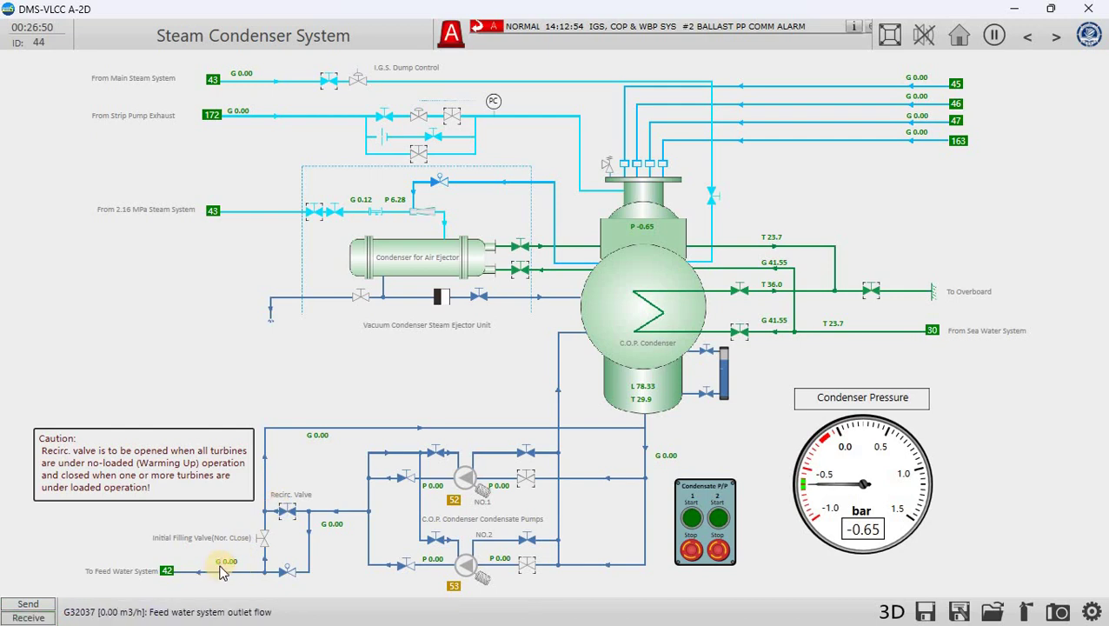
pyautogui.click(166, 572)
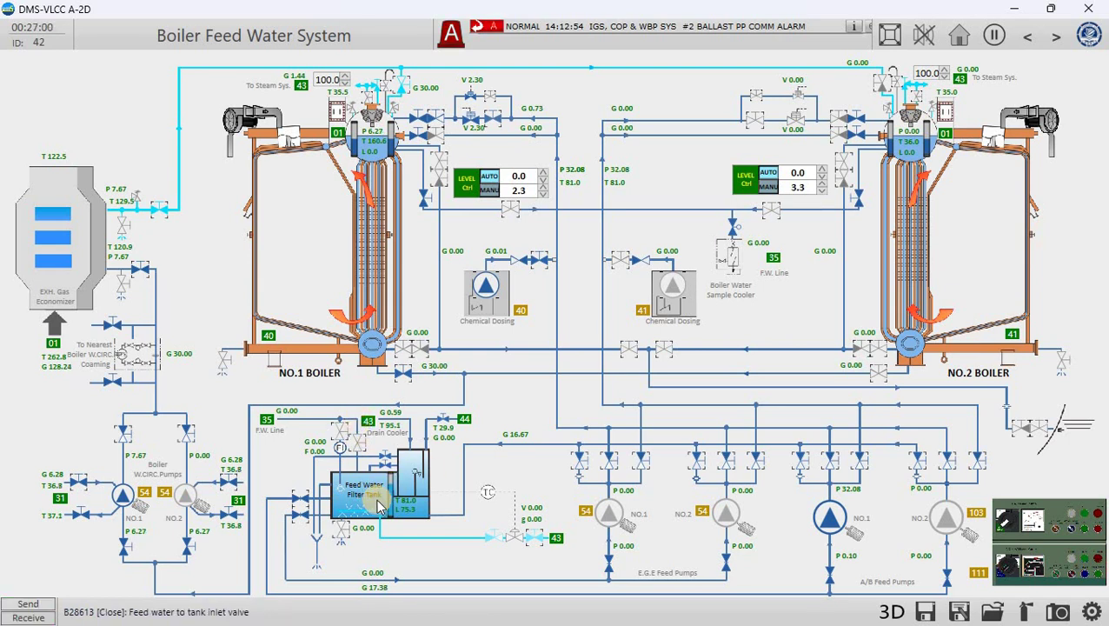
pyautogui.click(1031, 38)
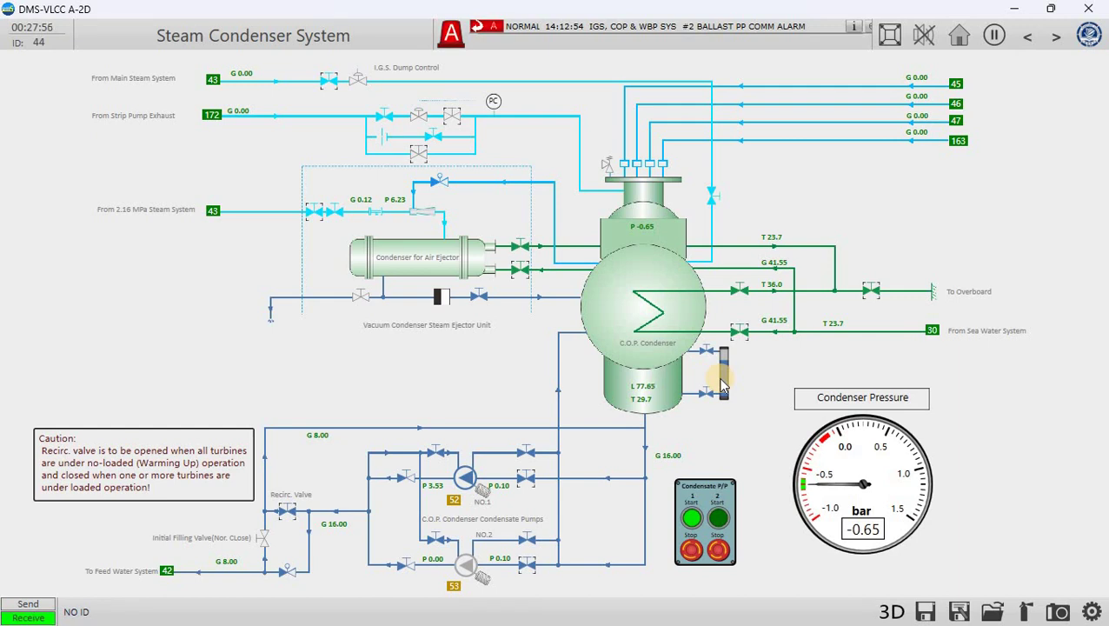
# Return to the Ballast Pump Turbine mimic, open the valve above the emergency stop, and set the adjustable steam inlet valve to 16.
pyautogui.click(958, 141)
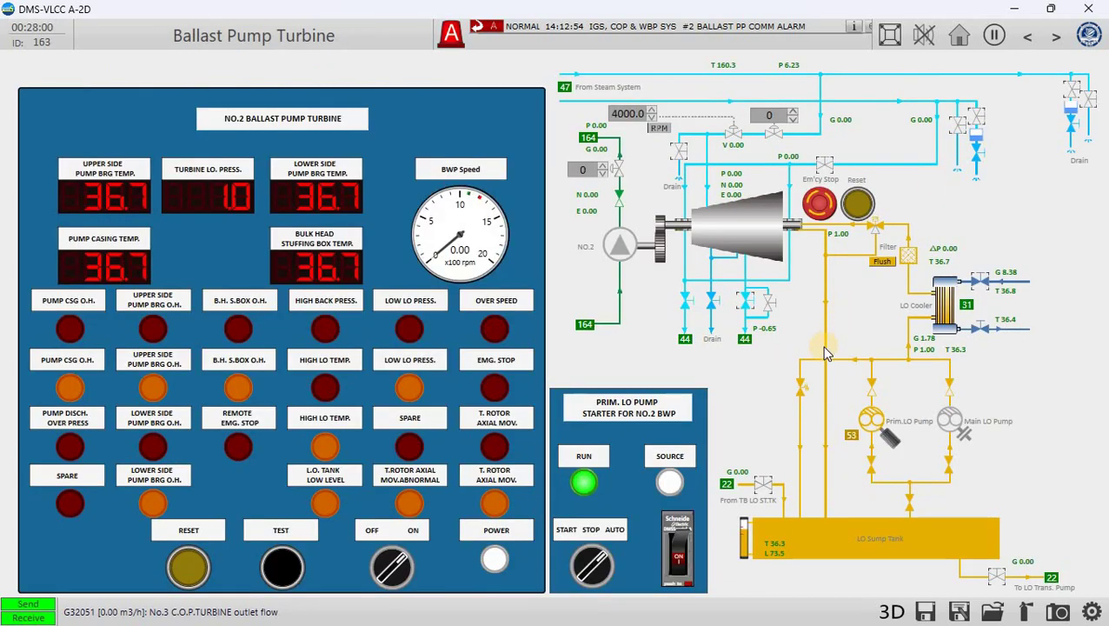
pyautogui.click(824, 178)
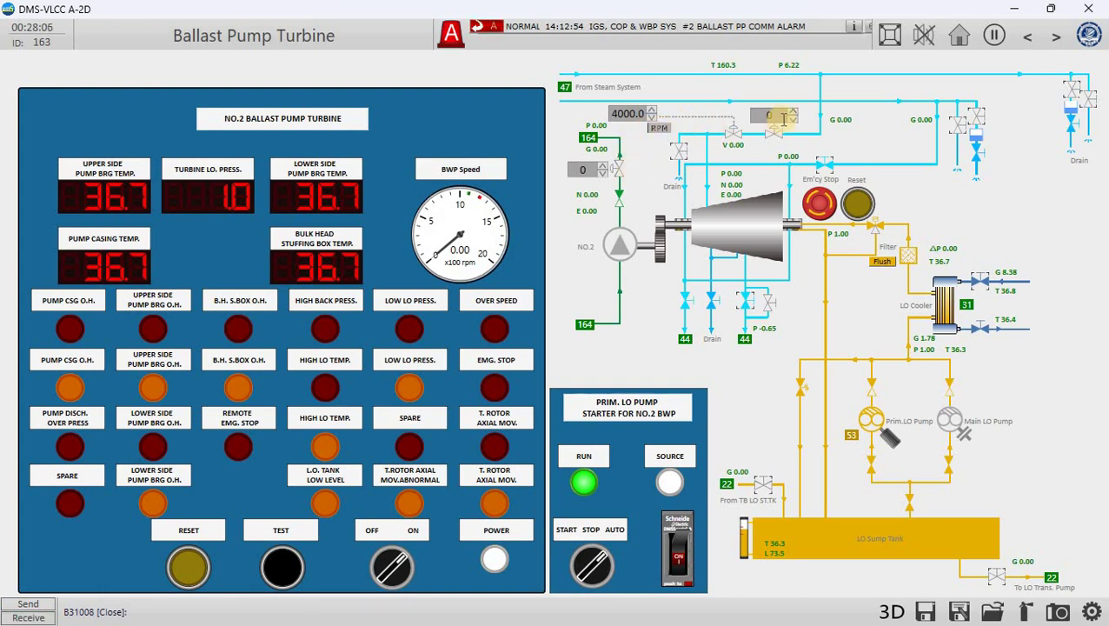
pyautogui.scroll(8, 792, 119)
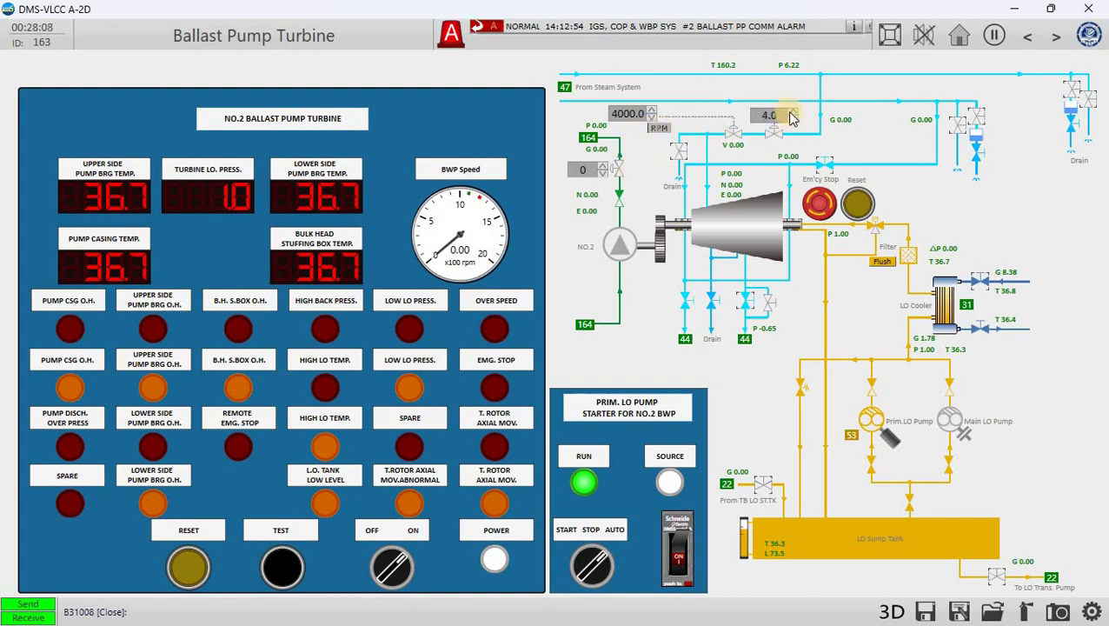
pyautogui.scroll(5, 792, 119)
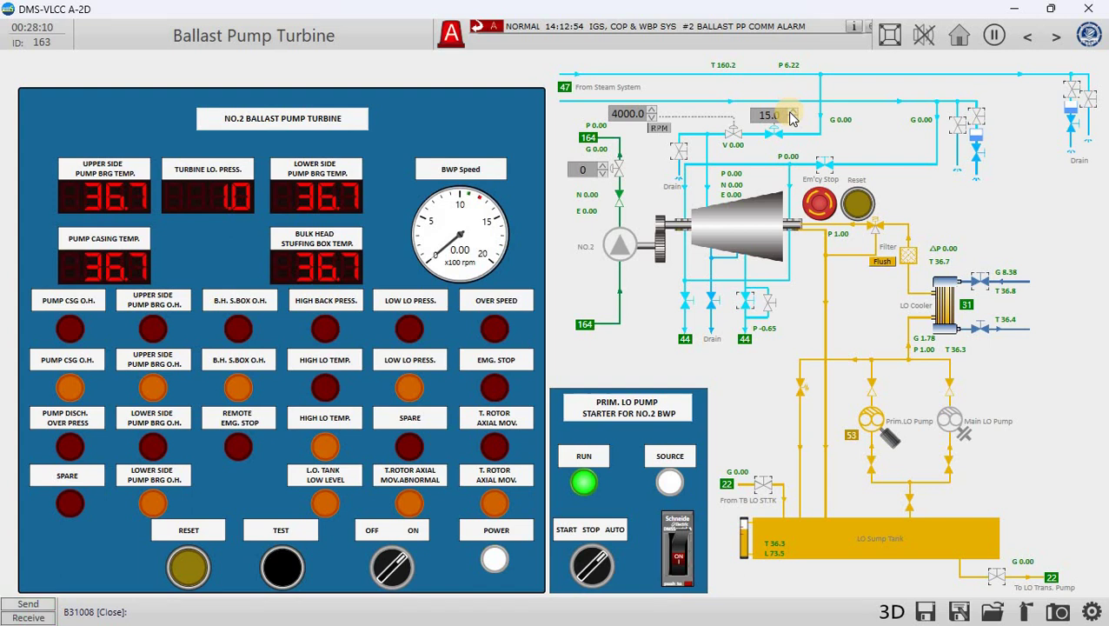
pyautogui.scroll(5, 621, 171)
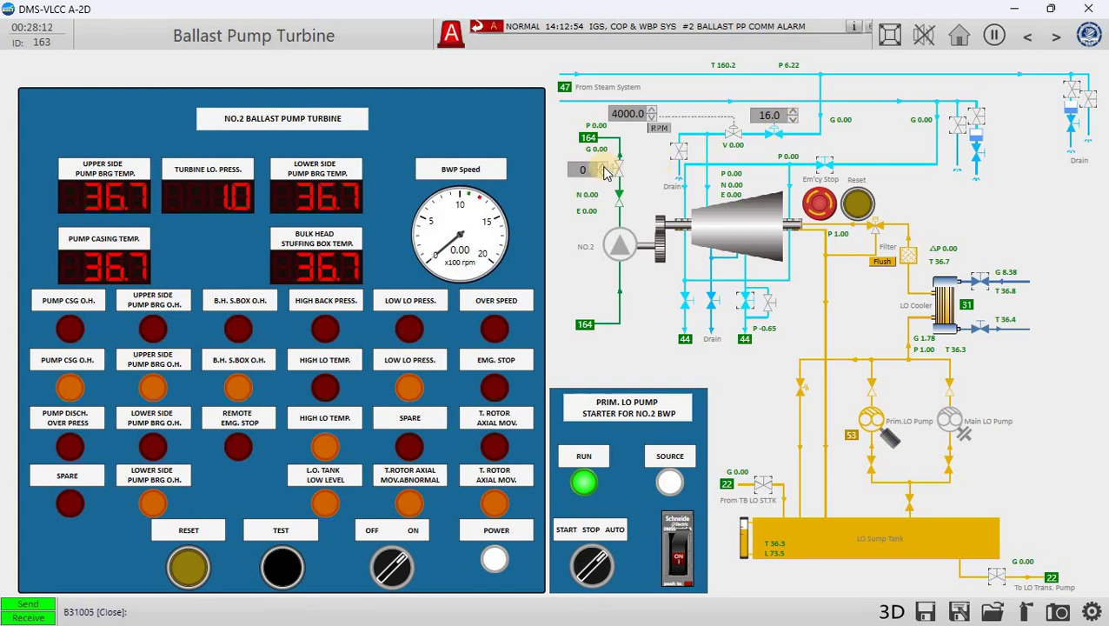
# Raise the No.2 ballast pump's discharge valve setting to 101.
pyautogui.scroll(20, 607, 172)
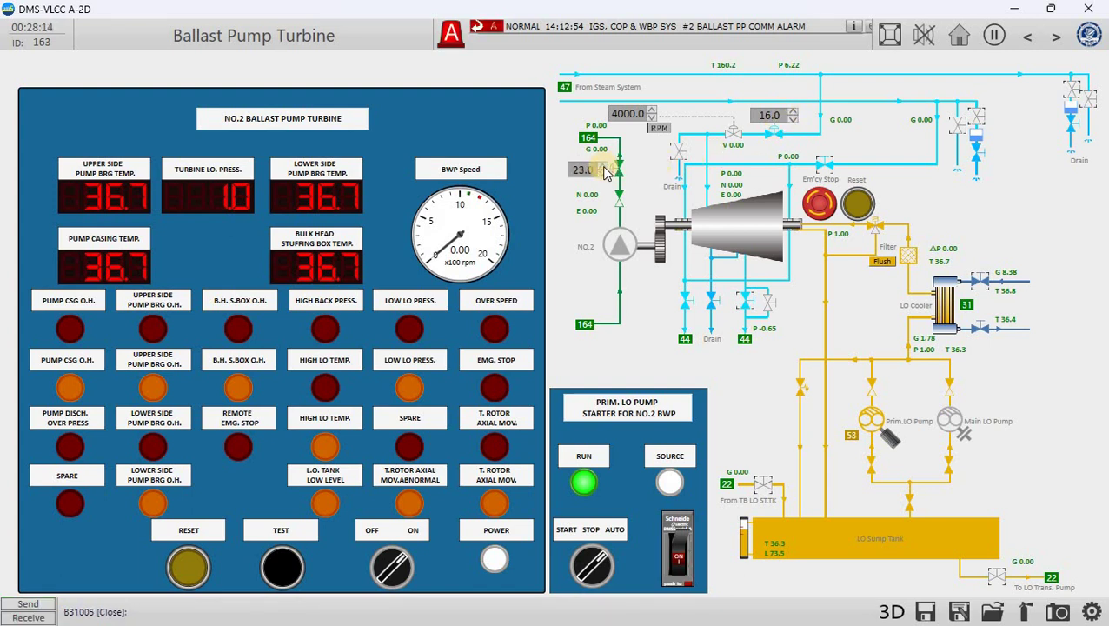
pyautogui.scroll(20, 607, 171)
pyautogui.scroll(4, 607, 171)
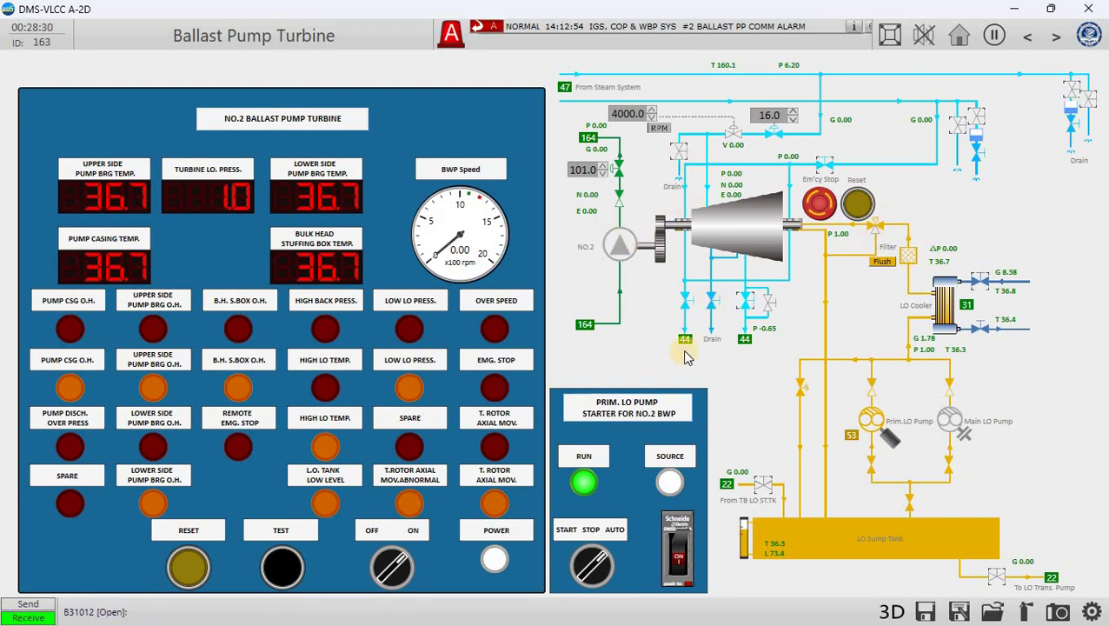
# On the Ballast Water System mimic, close the No.2 side's low overboard discharge valve and open its sea chest valve.
pyautogui.click(1028, 39)
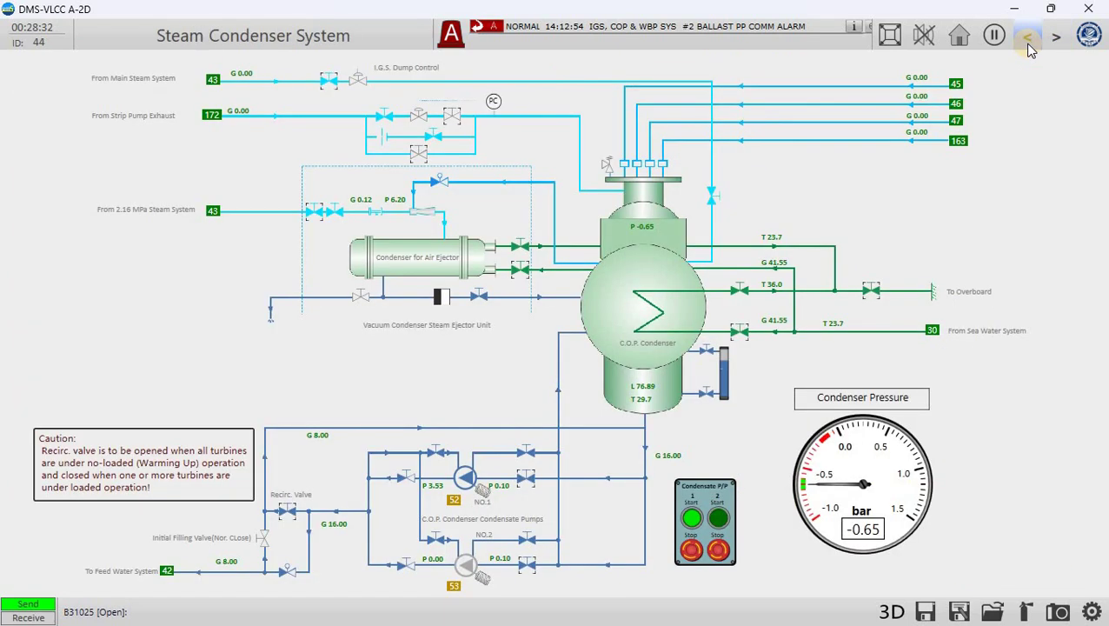
pyautogui.click(961, 44)
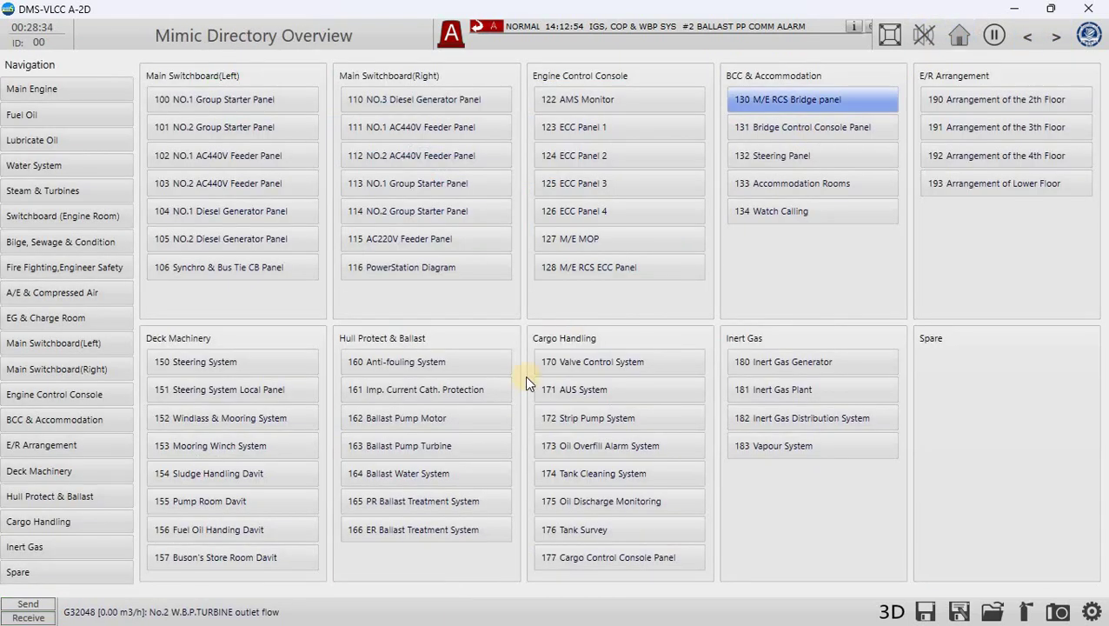
pyautogui.click(396, 476)
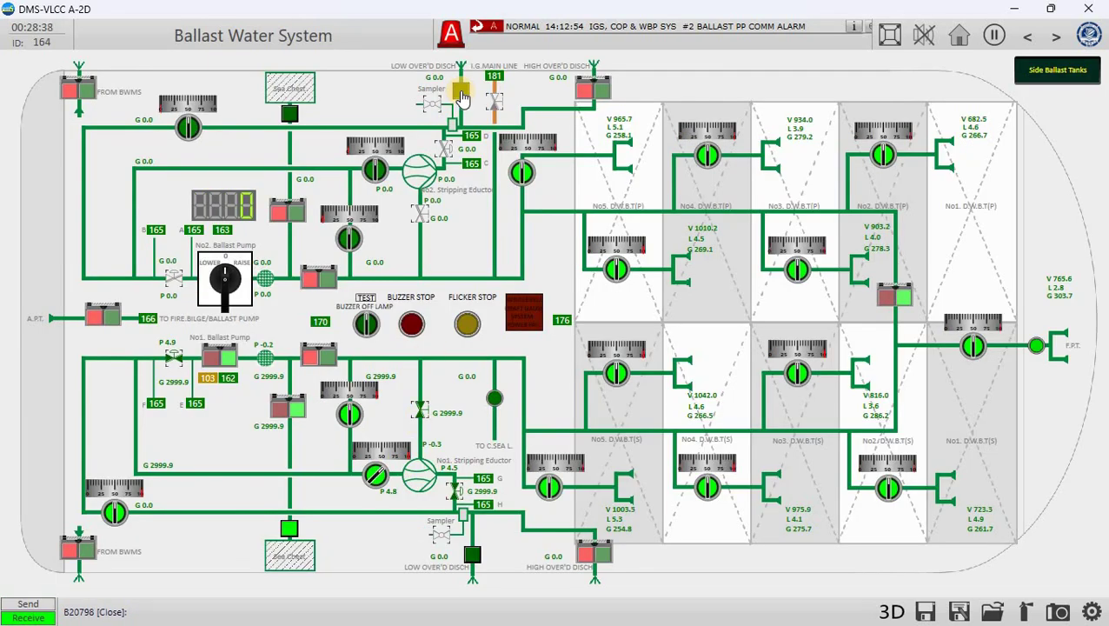
pyautogui.click(464, 98)
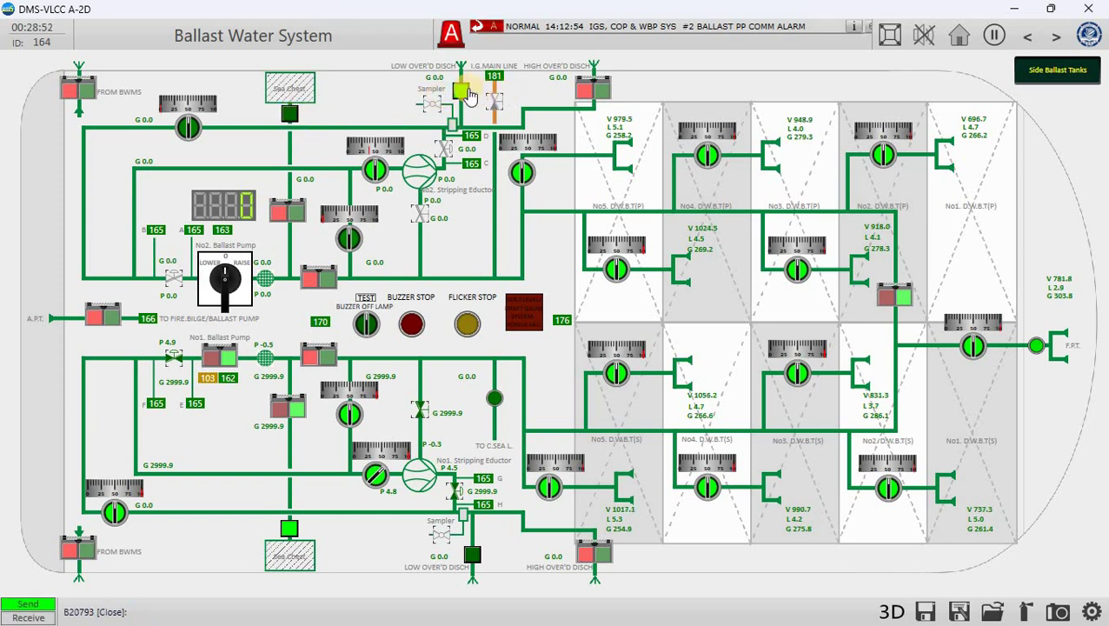
pyautogui.click(290, 114)
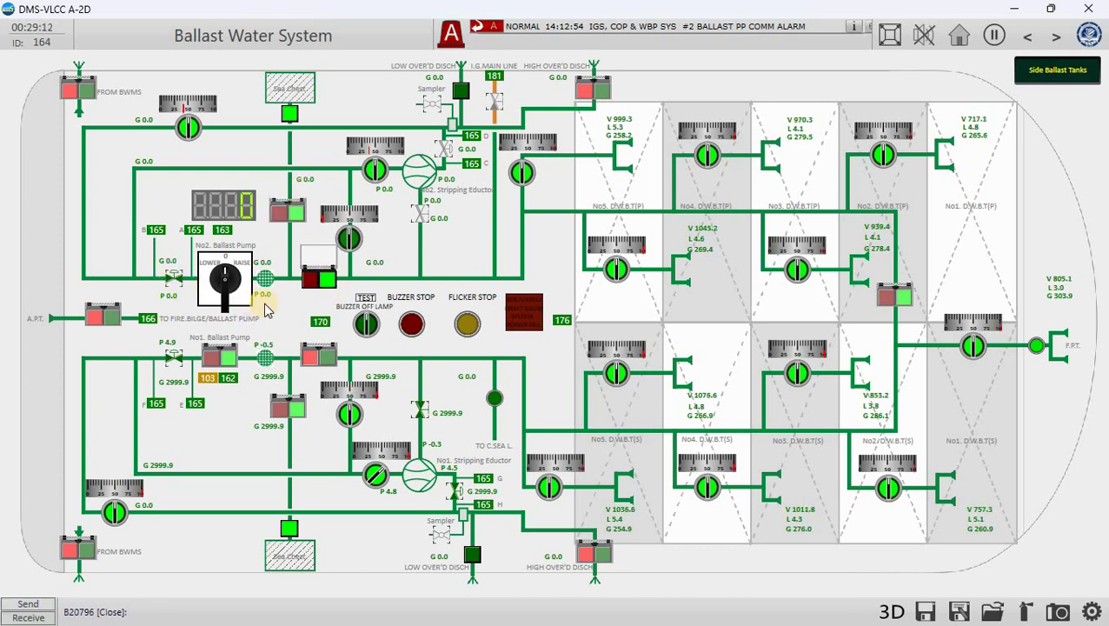
# Open the drive and discharge valves of the No.2 stripping eductor.
pyautogui.click(420, 213)
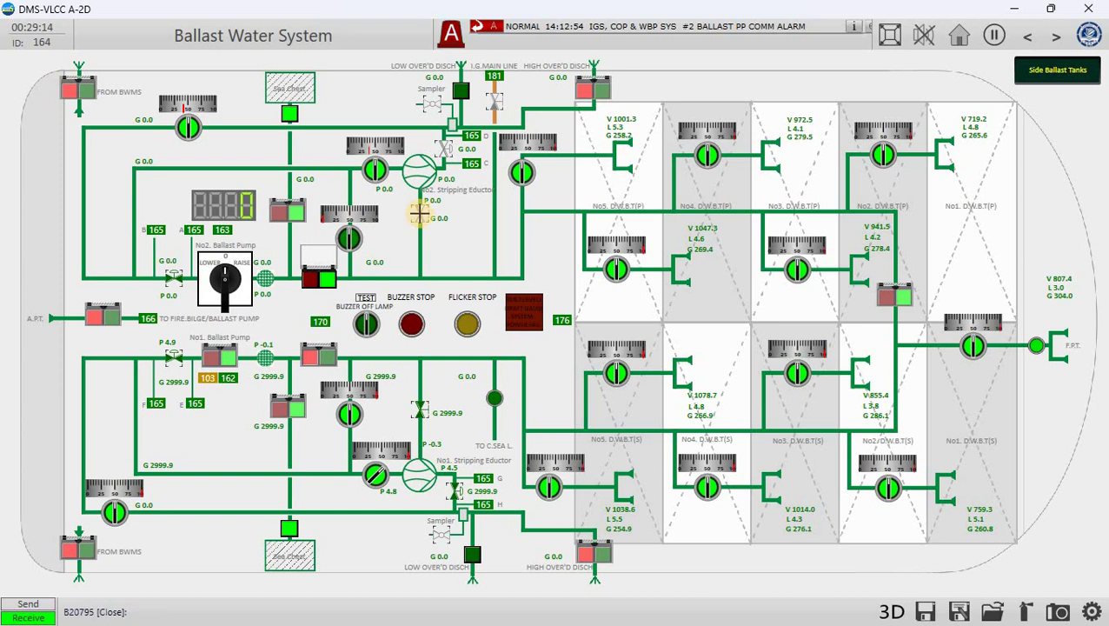
pyautogui.click(449, 151)
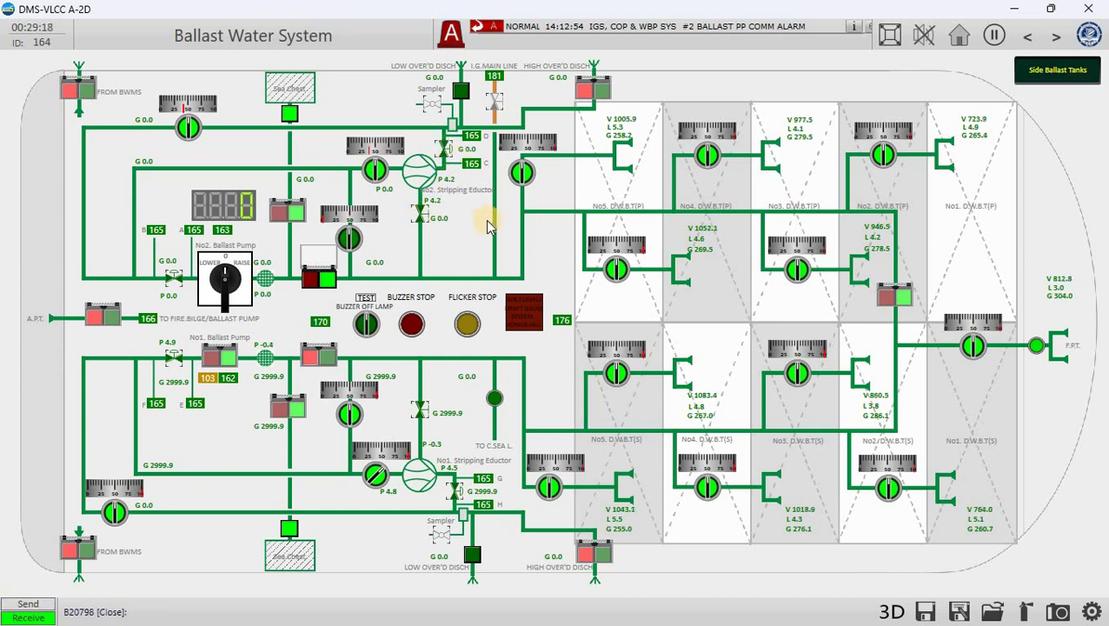
pyautogui.click(188, 128)
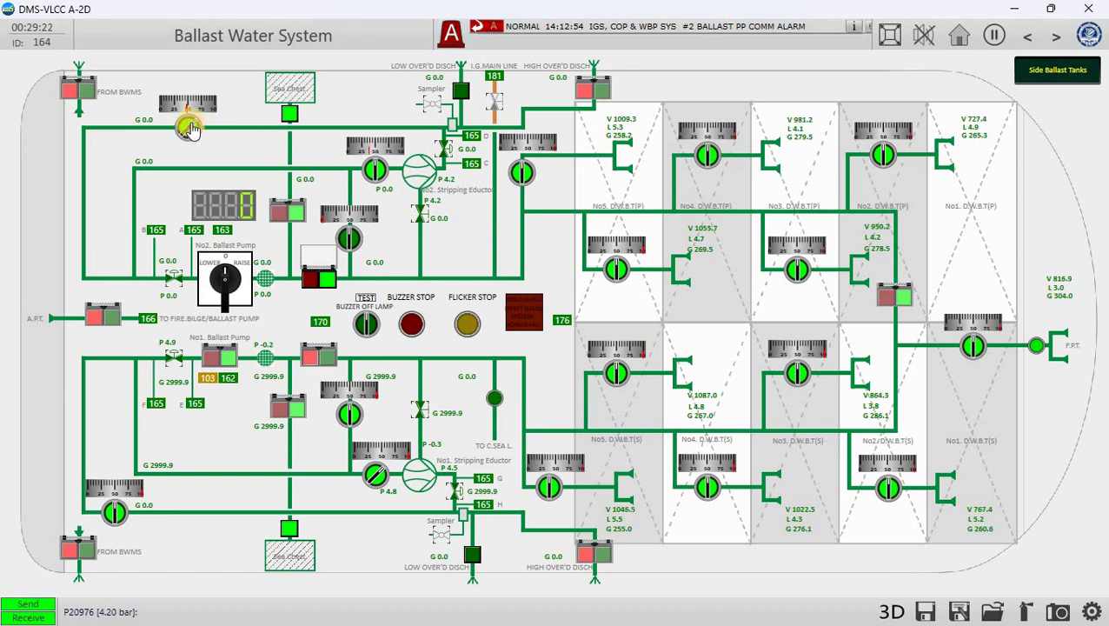
pyautogui.click(292, 216)
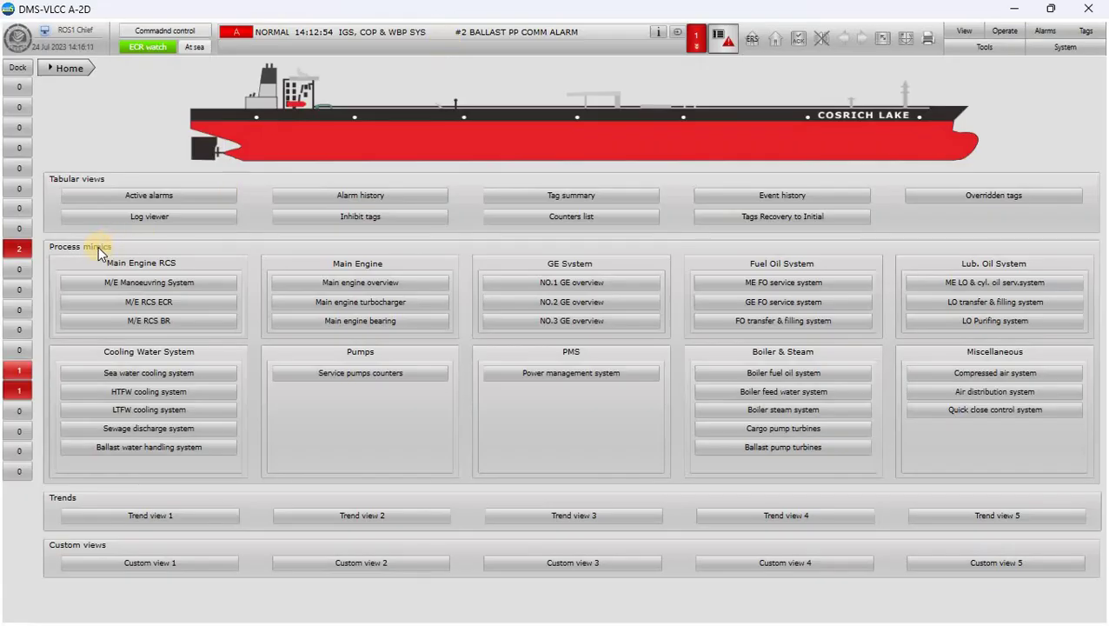
# Acknowledge all alarms in the IGS, COP & WBP SYS group of the alarm monitoring system.
pyautogui.click(18, 371)
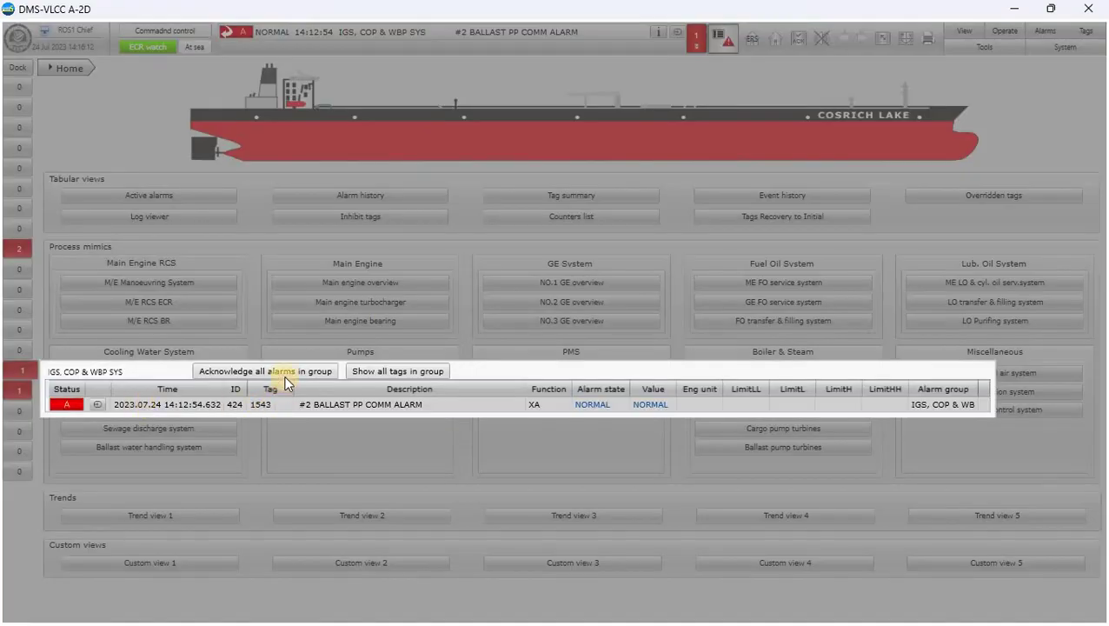
pyautogui.click(291, 374)
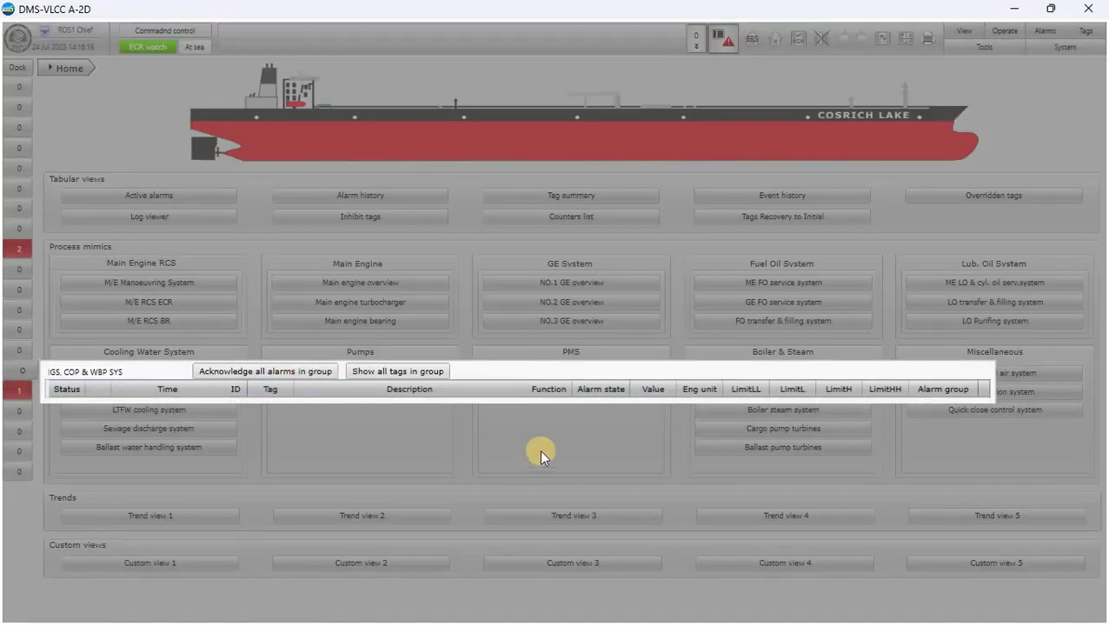
pyautogui.click(539, 448)
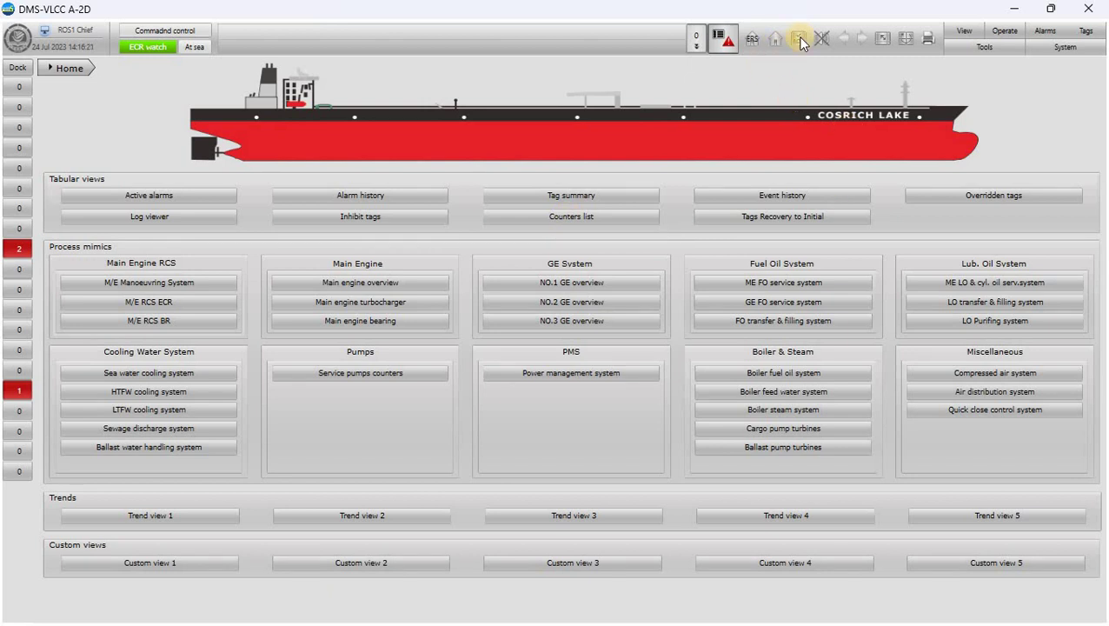
# Return to the mimic directory and review the tank volumes, stability and draughts on the Tank Survey mimic.
pyautogui.click(755, 41)
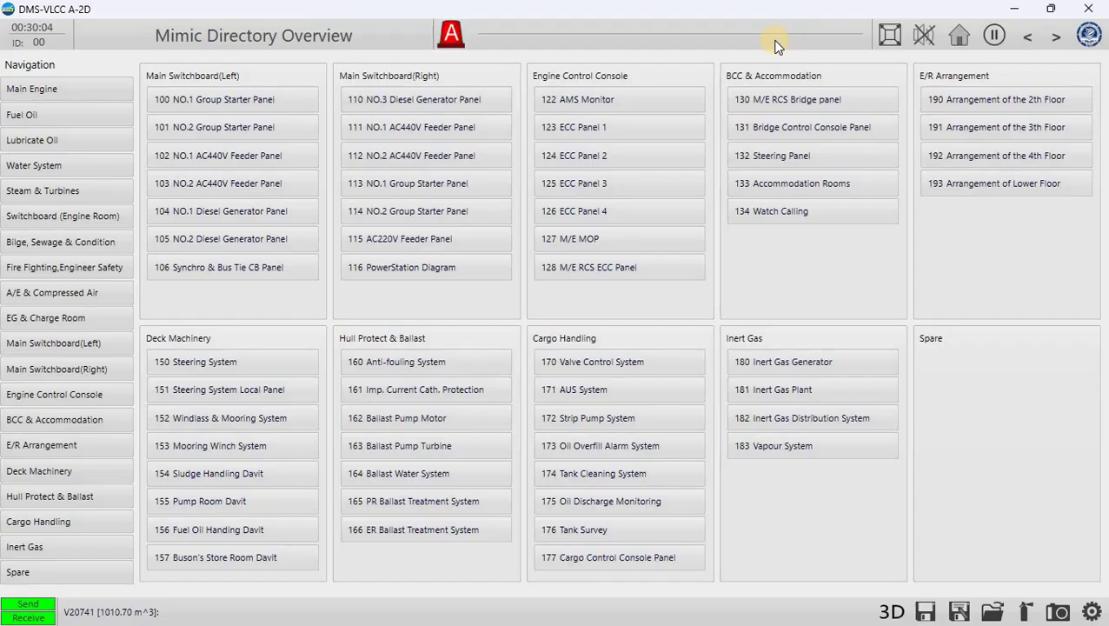
pyautogui.click(576, 530)
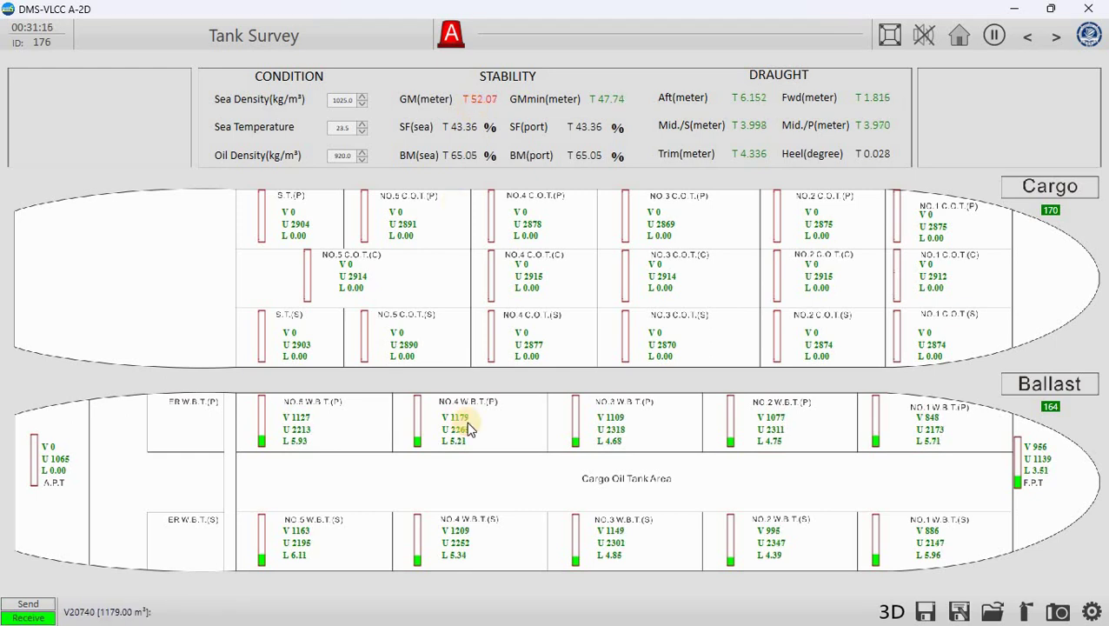
pyautogui.click(959, 37)
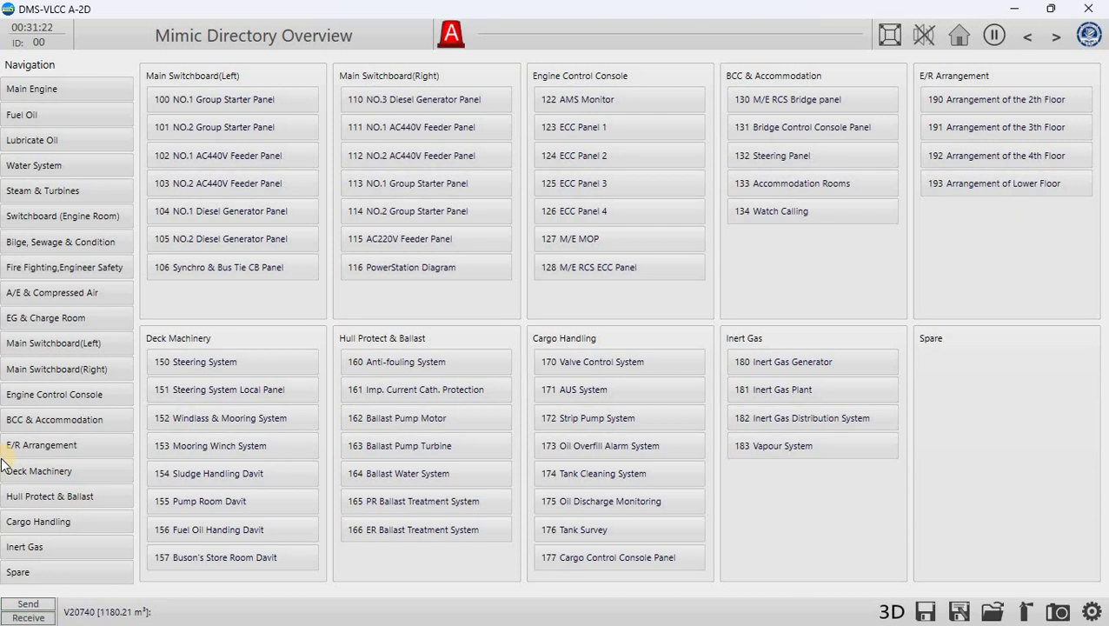
# Open the Sea Water Cooling System mimic and close the high sea chest outlet valve SA-V3.
pyautogui.moveTo(98, 150)
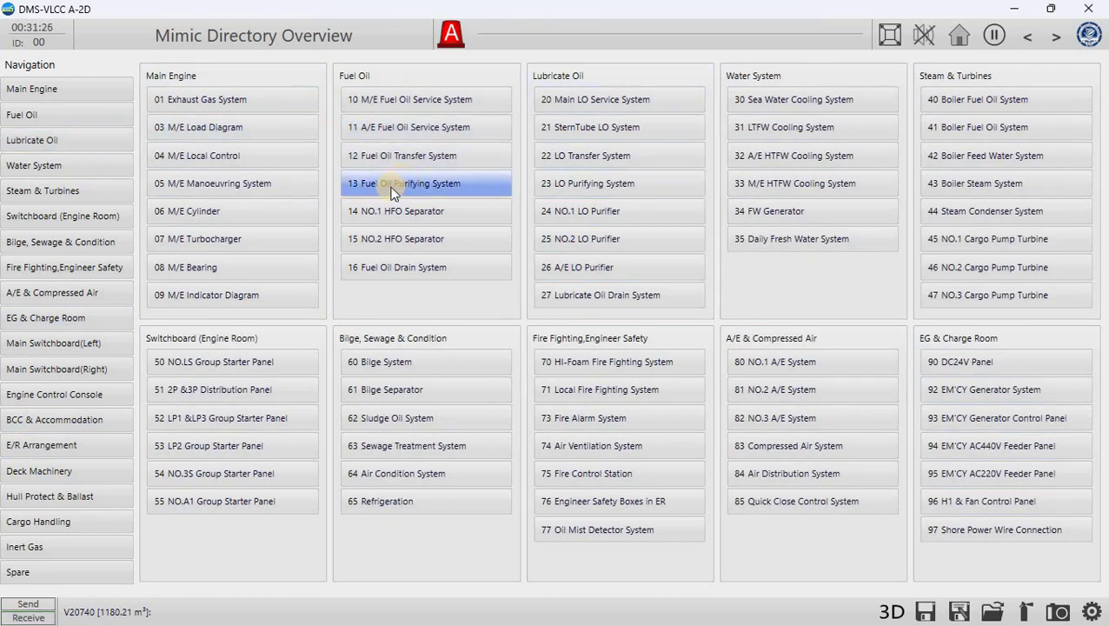
pyautogui.click(765, 97)
pyautogui.click(968, 135)
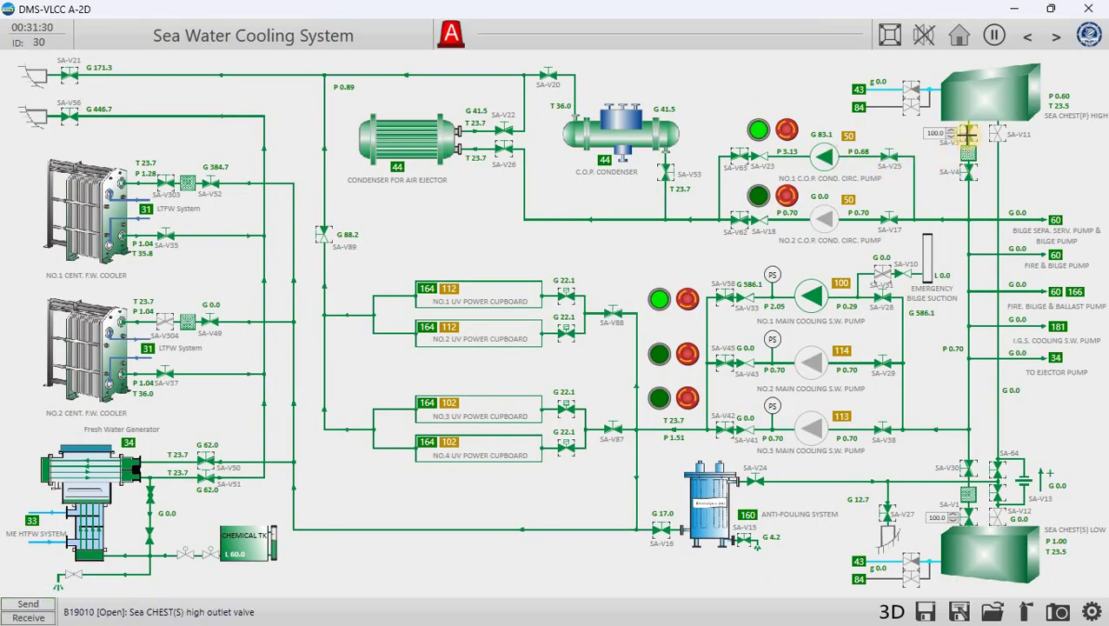
pyautogui.click(968, 135)
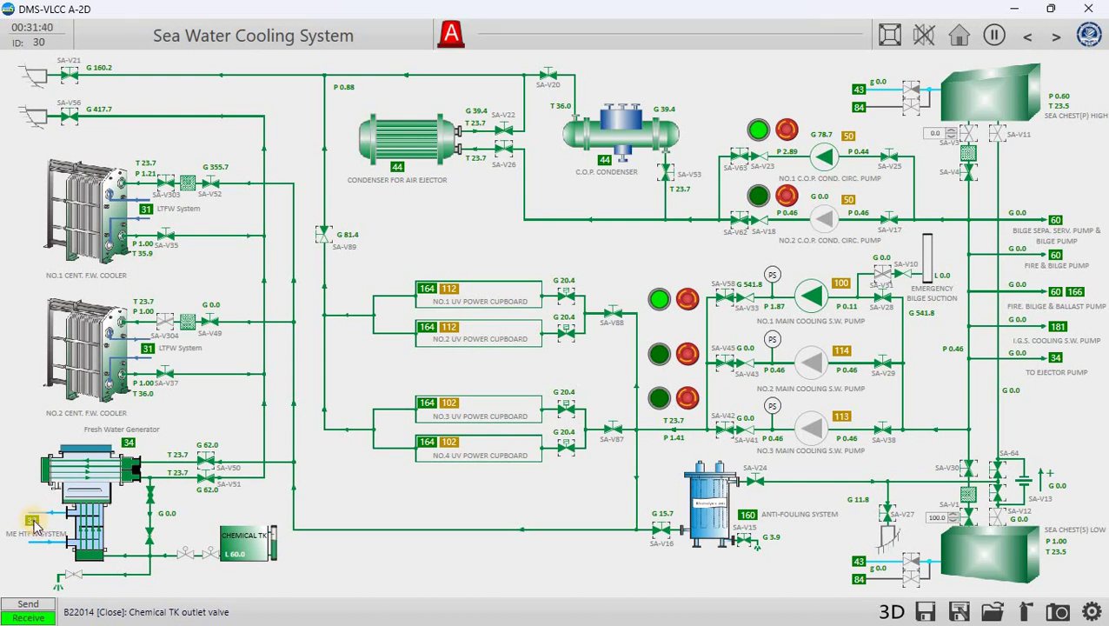
# View the linked M/E HTFW Cooling System mimic, and check the MISCELLANEOUS group in the alarm monitoring system.
pyautogui.click(33, 524)
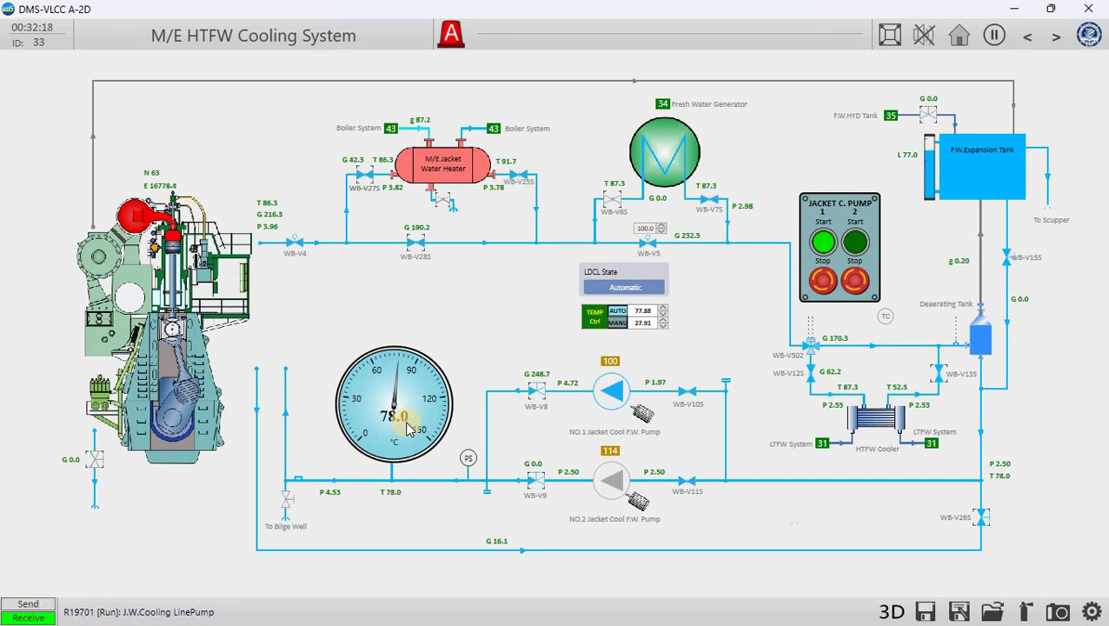
pyautogui.click(450, 35)
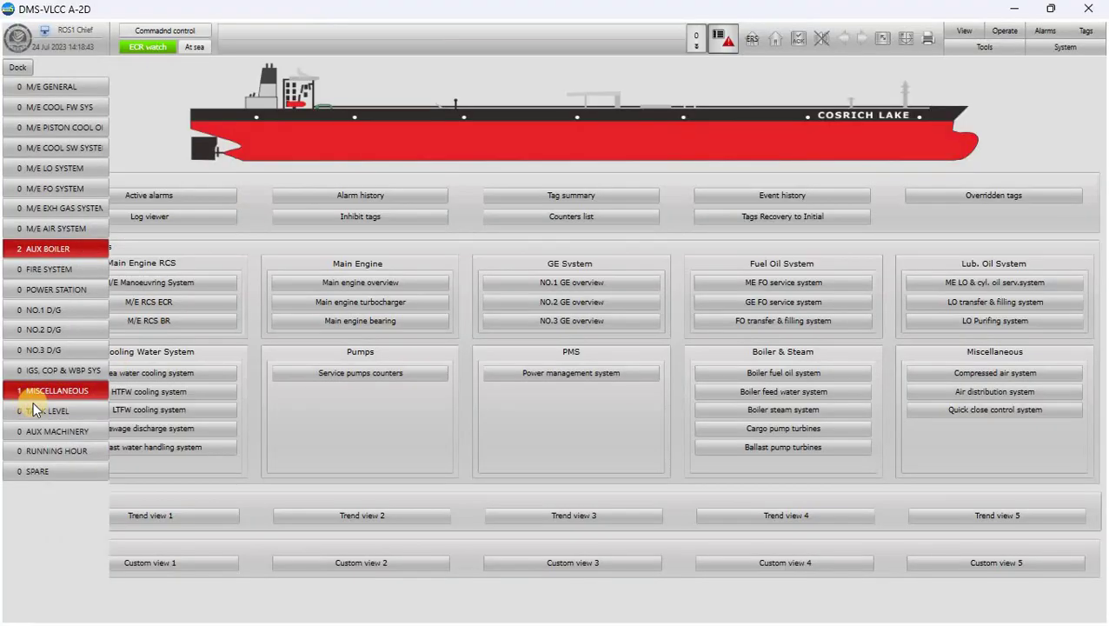
pyautogui.click(50, 393)
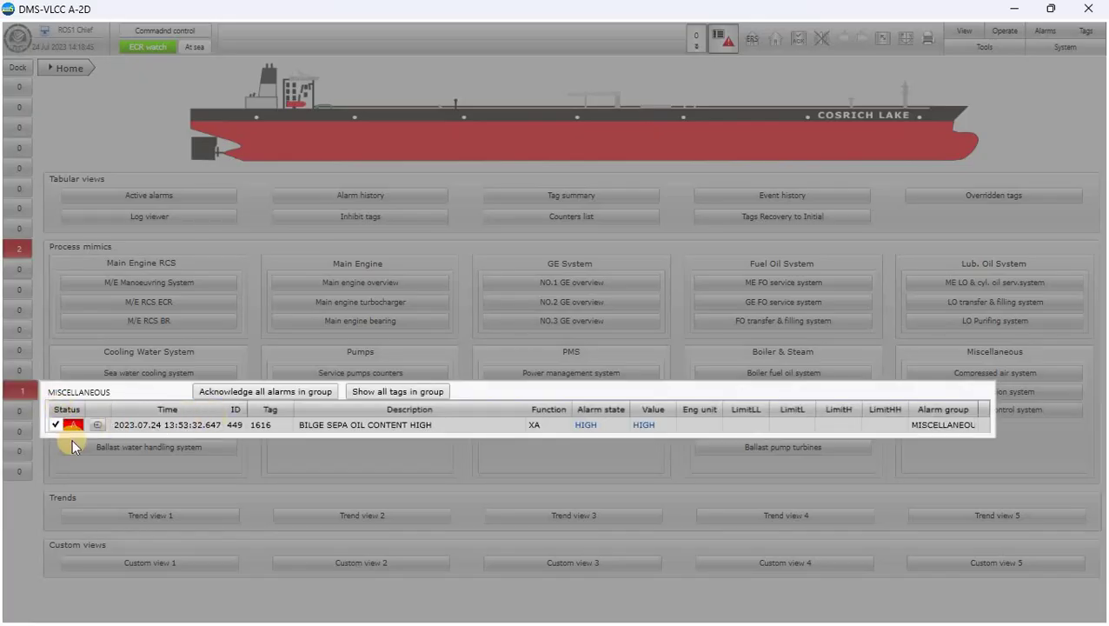
pyautogui.click(533, 461)
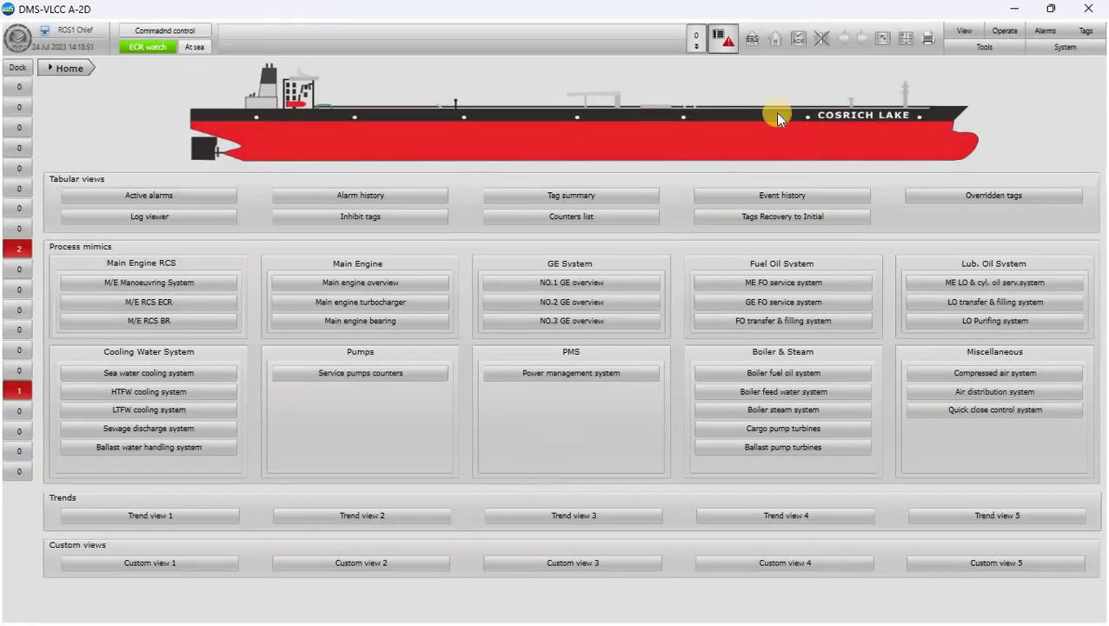
# Return to the mimic directory, browse its navigation groups, and open the Fuel Oil Purifying System mimic.
pyautogui.click(751, 40)
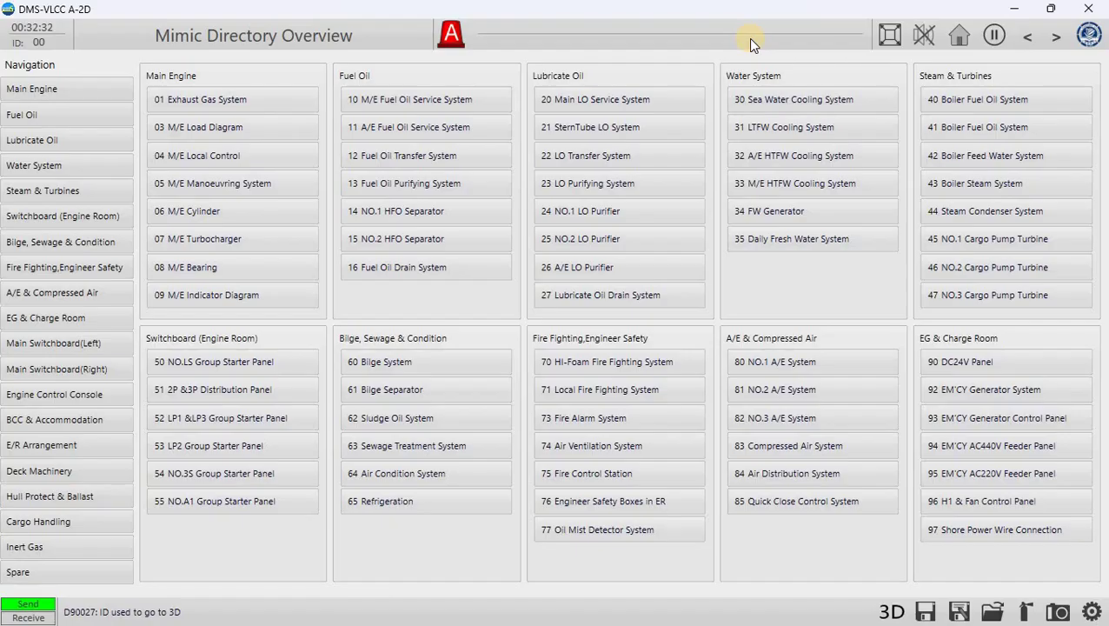
pyautogui.click(4, 315)
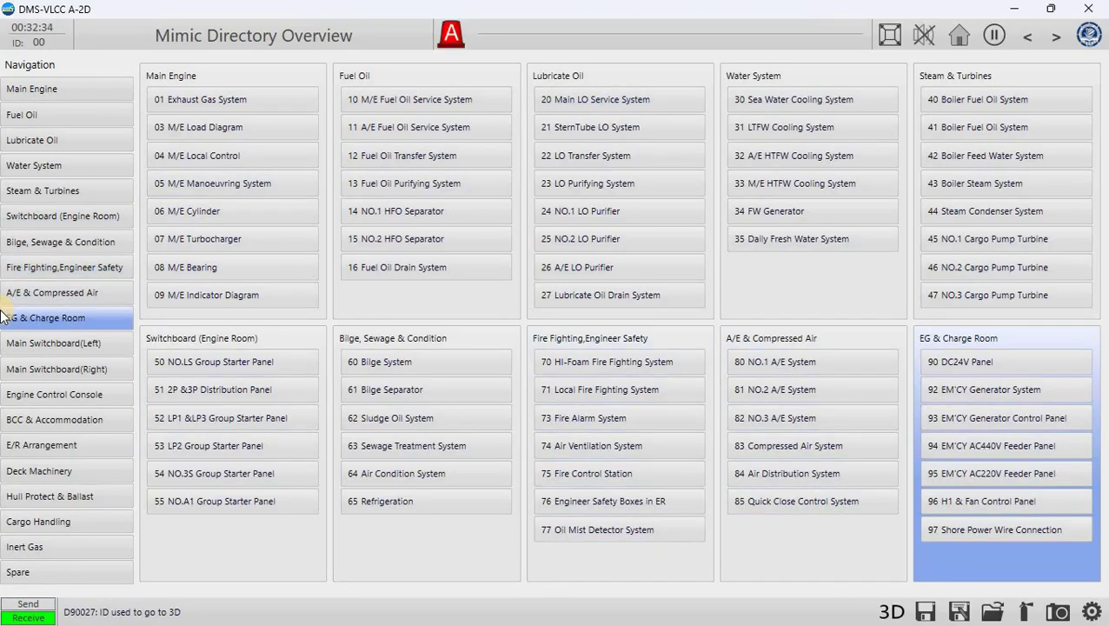
pyautogui.click(26, 376)
pyautogui.click(52, 114)
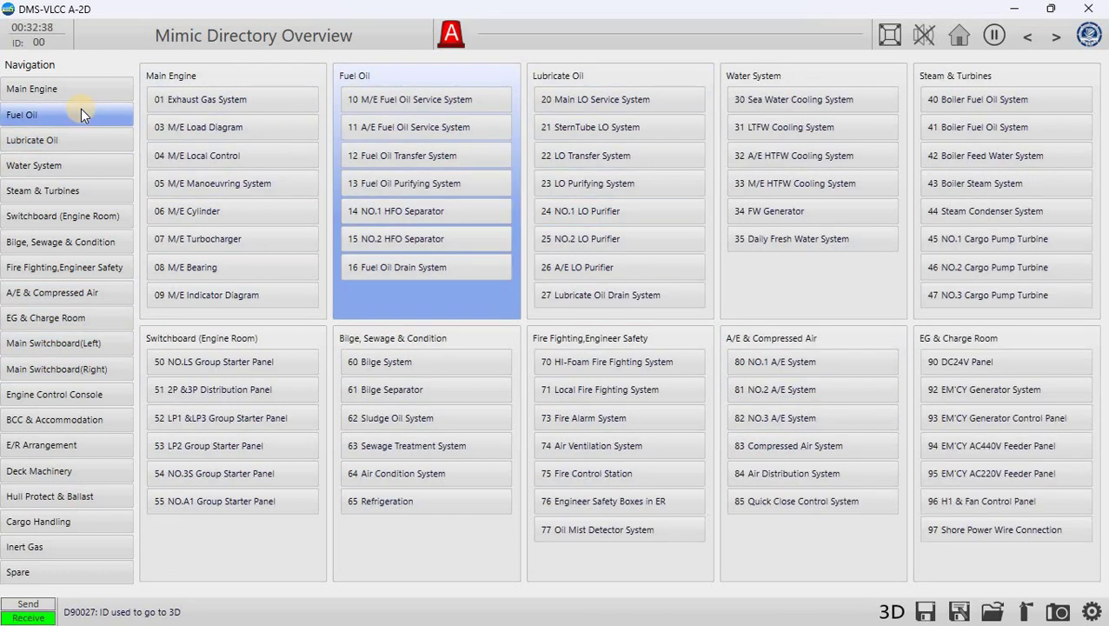
pyautogui.doubleClick(371, 185)
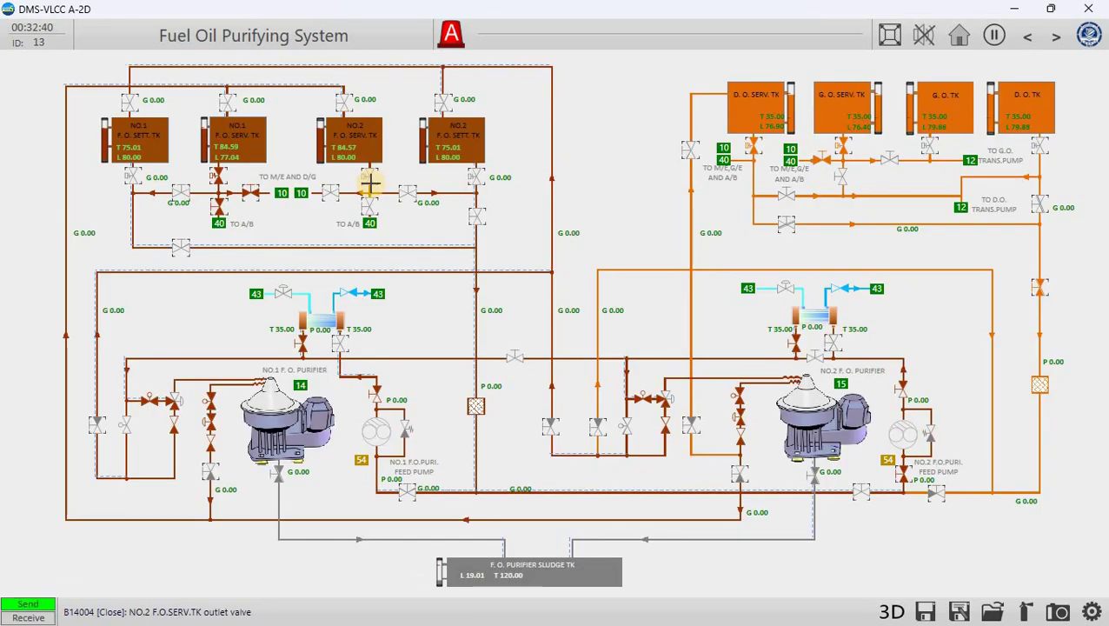